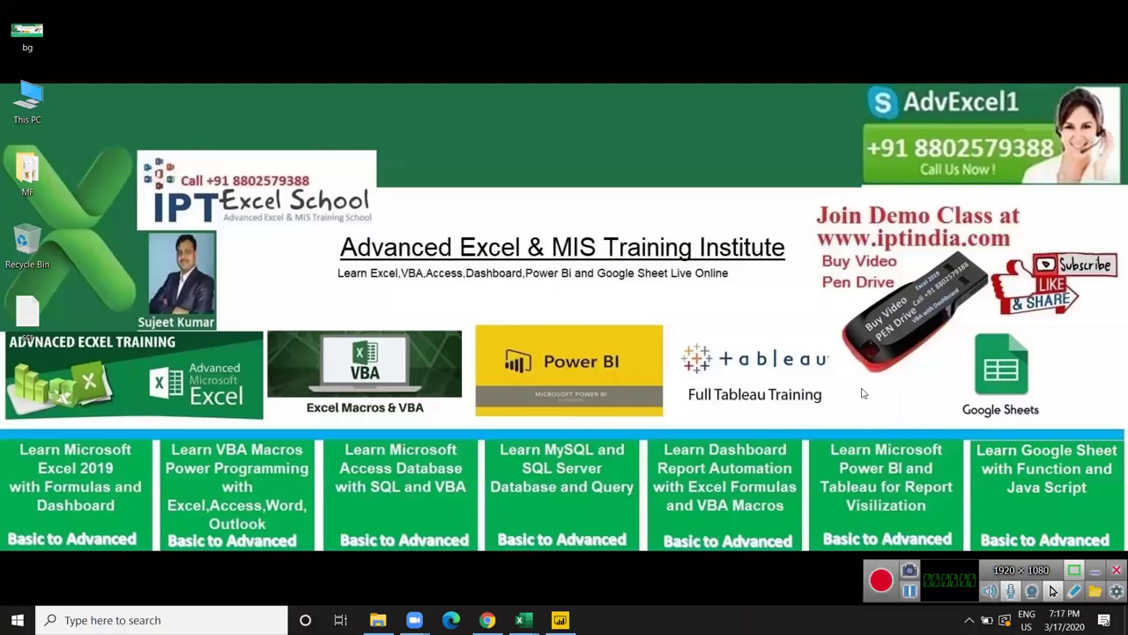
# - Bring the Power BI Desktop window to the front
pyautogui.click(880, 579)
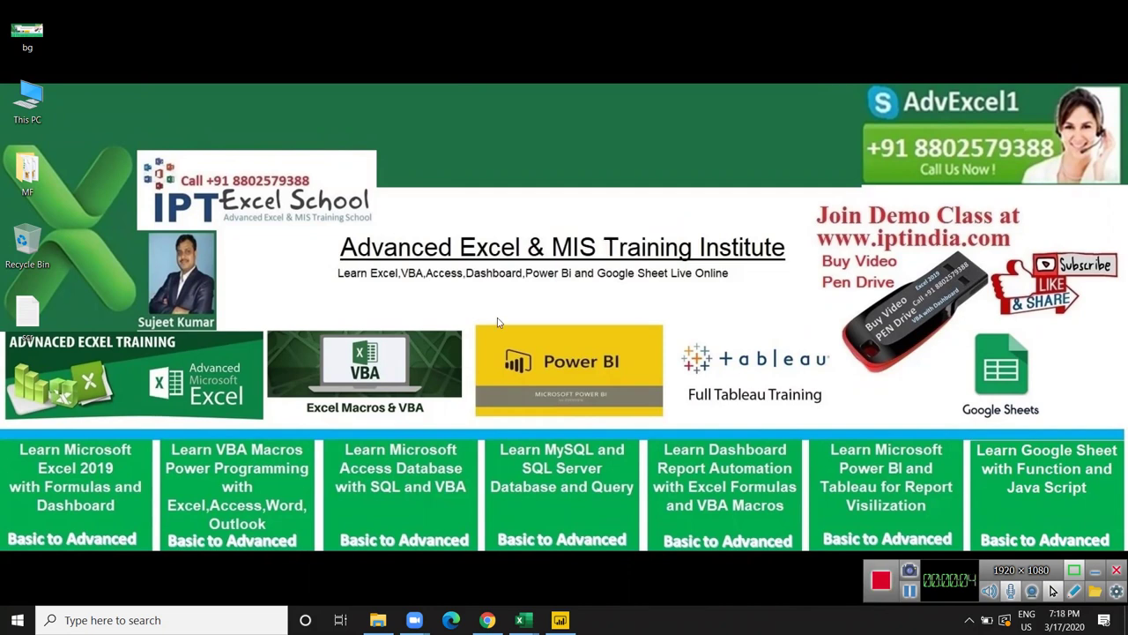
pyautogui.moveTo(457, 308); pyautogui.dragTo(673, 422)
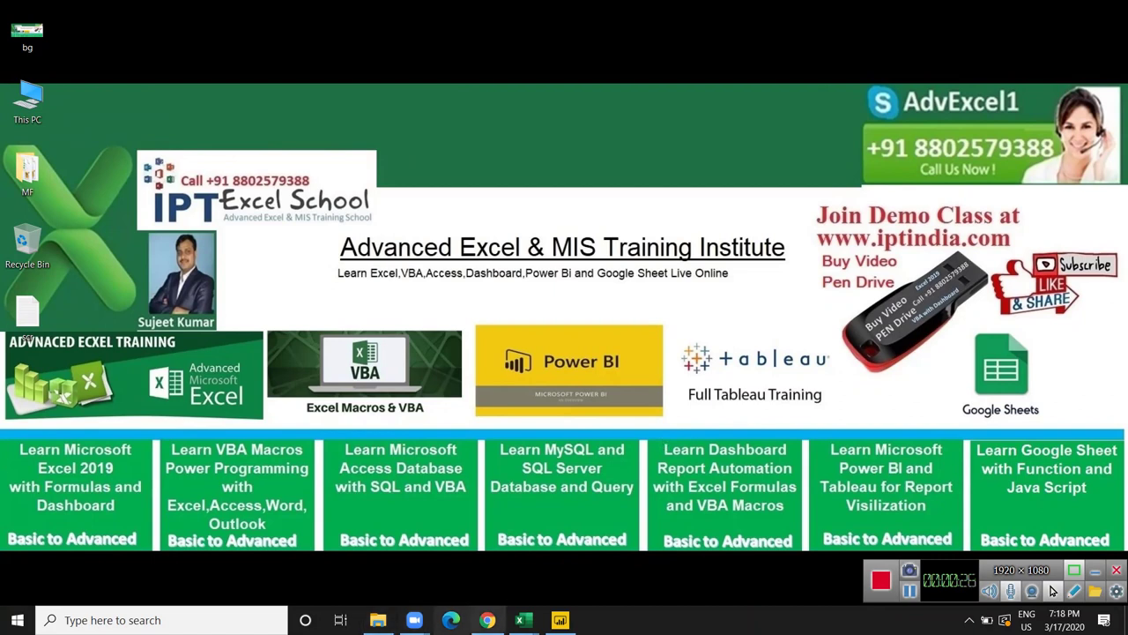
pyautogui.click(486, 620)
pyautogui.click(560, 620)
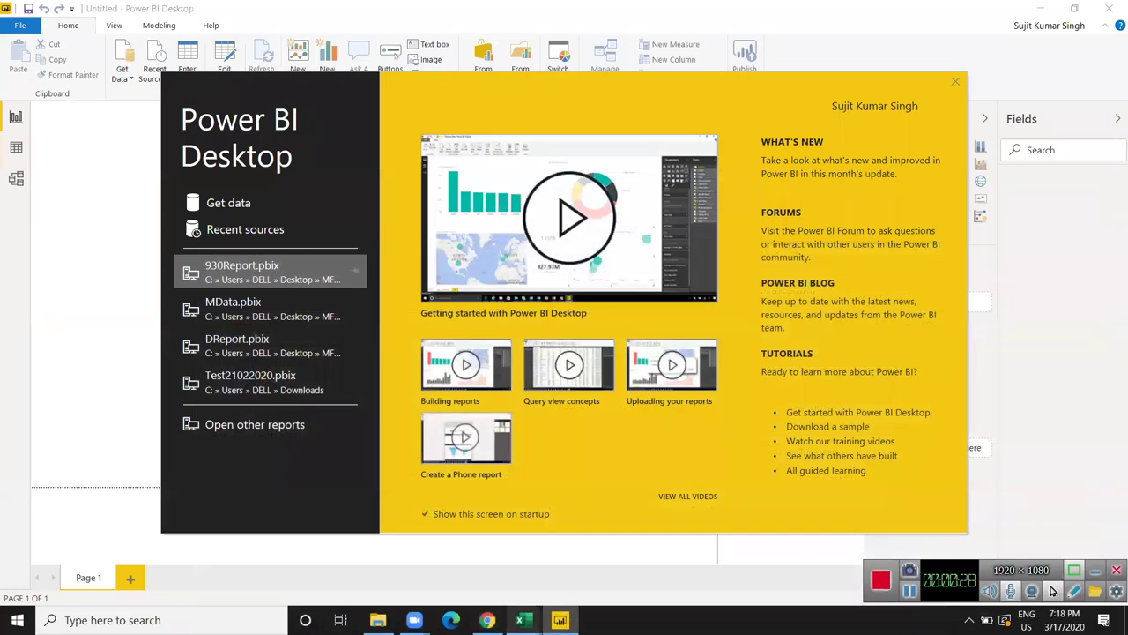
# - Connect to the DD.xlsx Excel workbook through Get data so Navigator lists its sheets
pyautogui.click(236, 203)
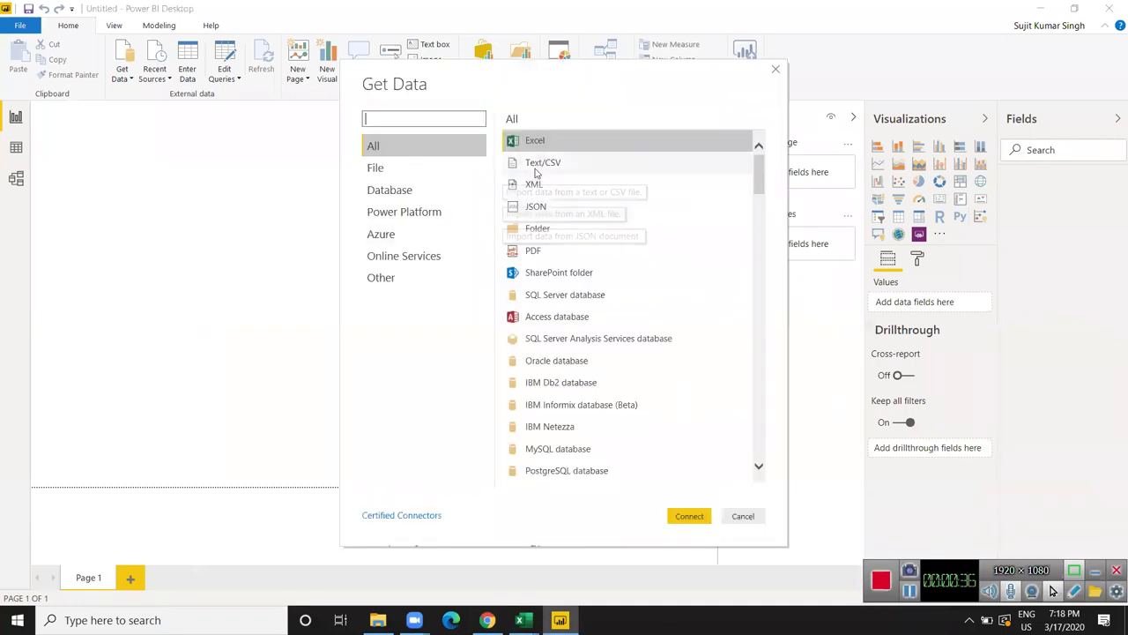
pyautogui.click(681, 517)
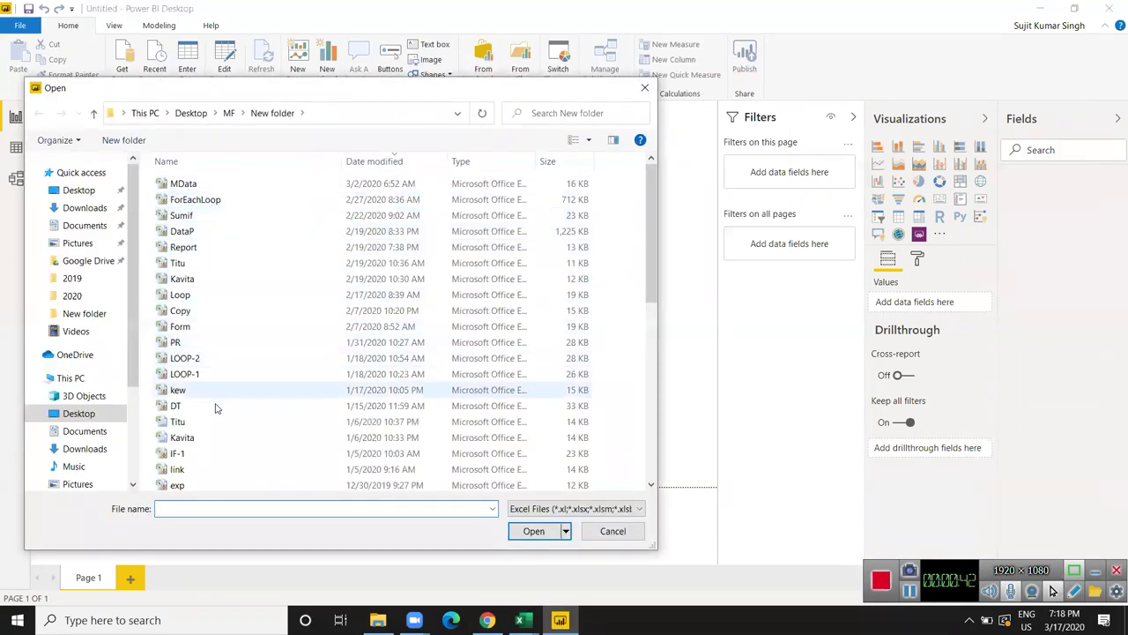
pyautogui.scroll(-1, 223, 392)
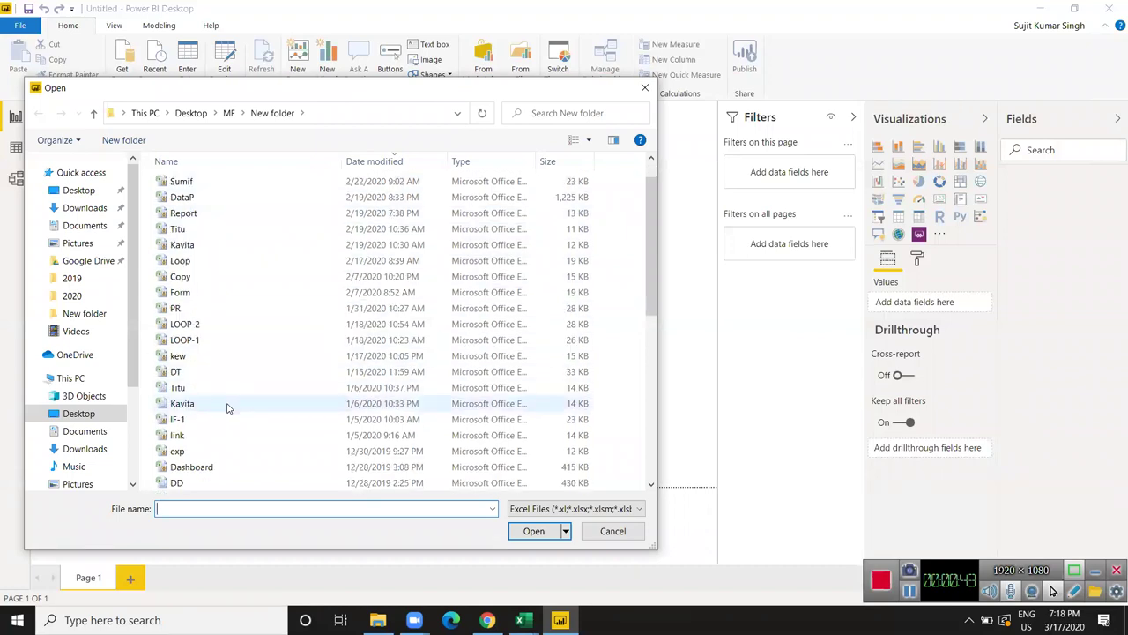
pyautogui.click(221, 483)
pyautogui.click(533, 530)
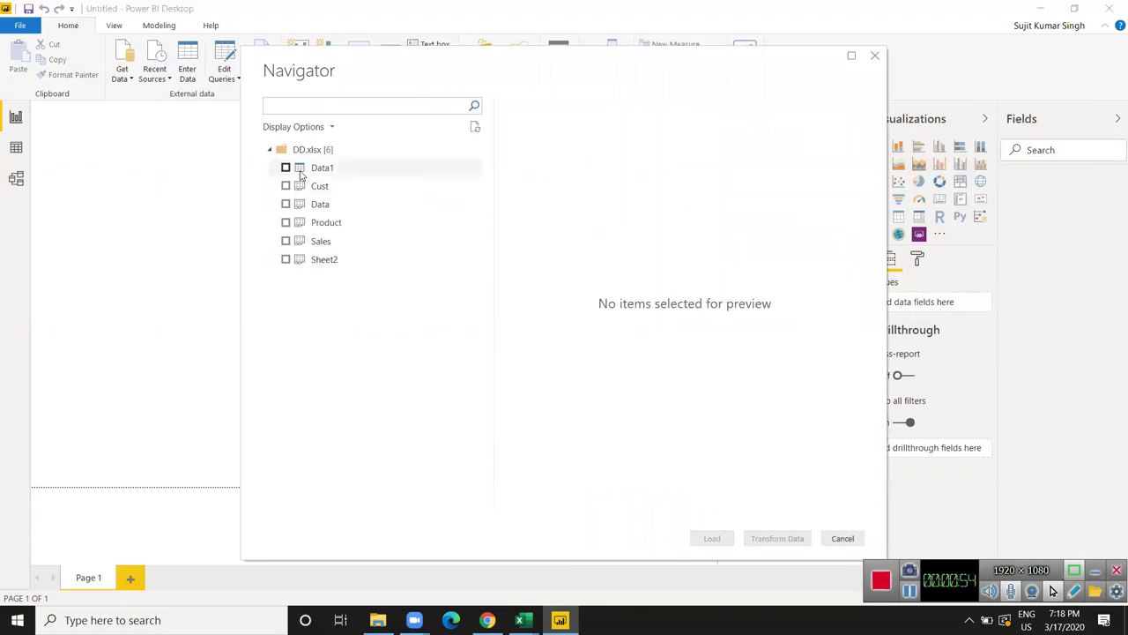
# - In Navigator, select only the Data sheet instead of Data1 and load it
pyautogui.click(298, 168)
pyautogui.click(285, 167)
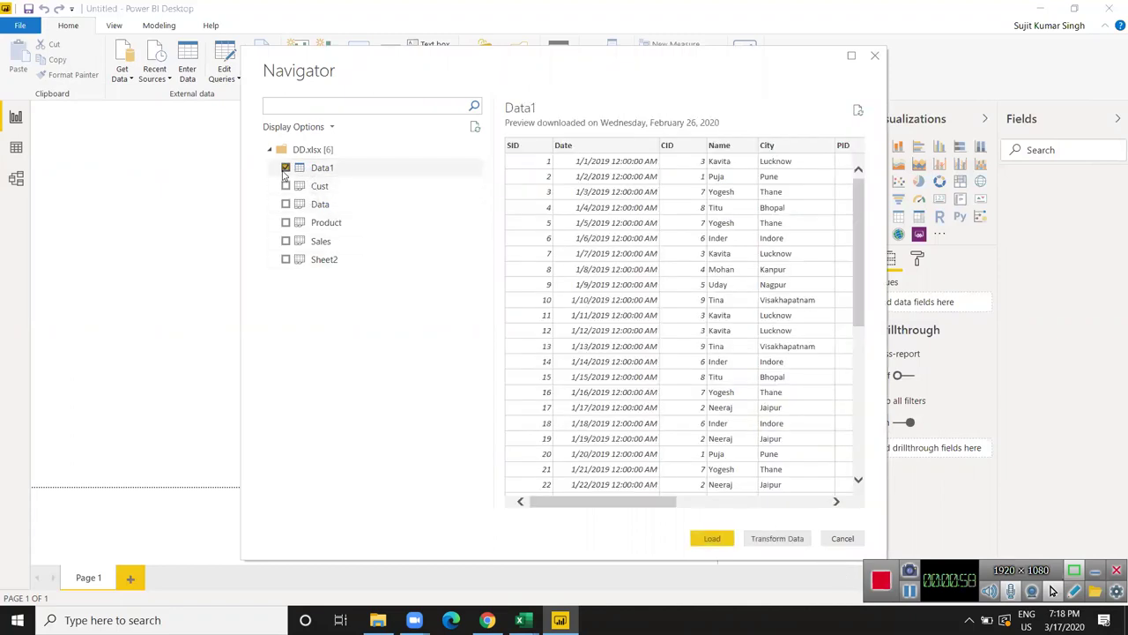
pyautogui.click(285, 167)
pyautogui.click(286, 204)
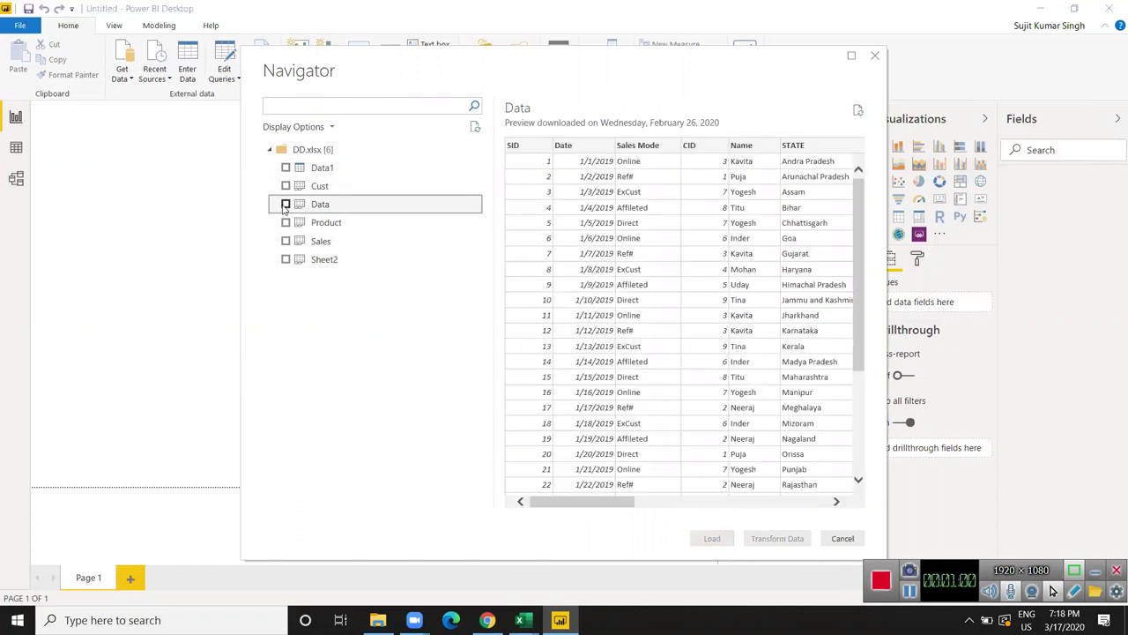
pyautogui.click(712, 540)
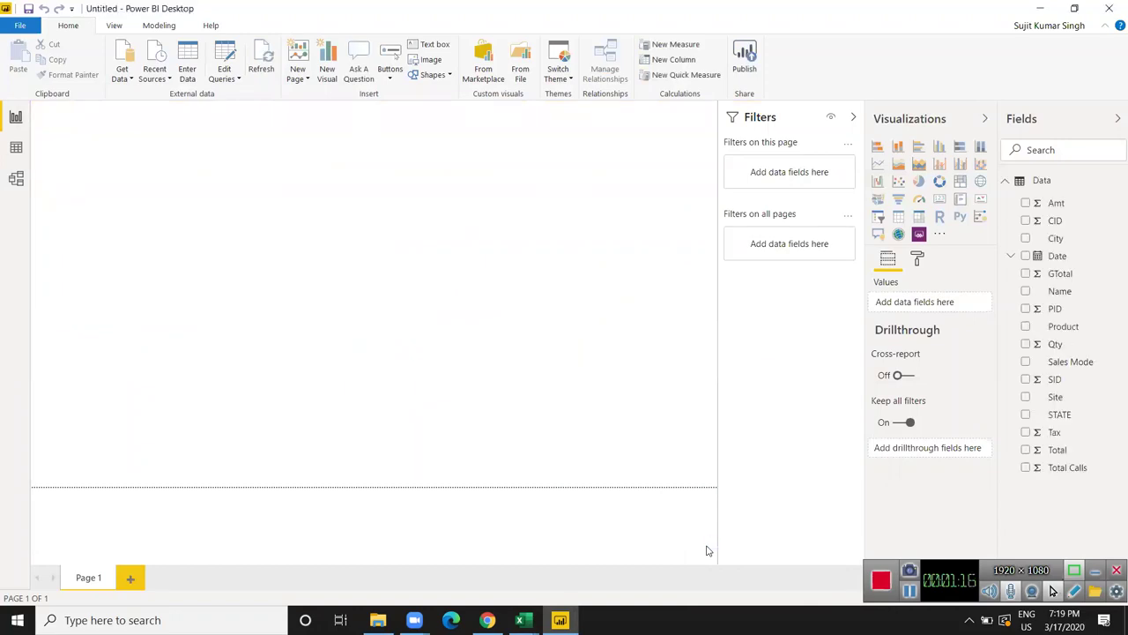
# - Switch to Data view and scroll down through the Data table's 3,913 rows
pyautogui.click(16, 149)
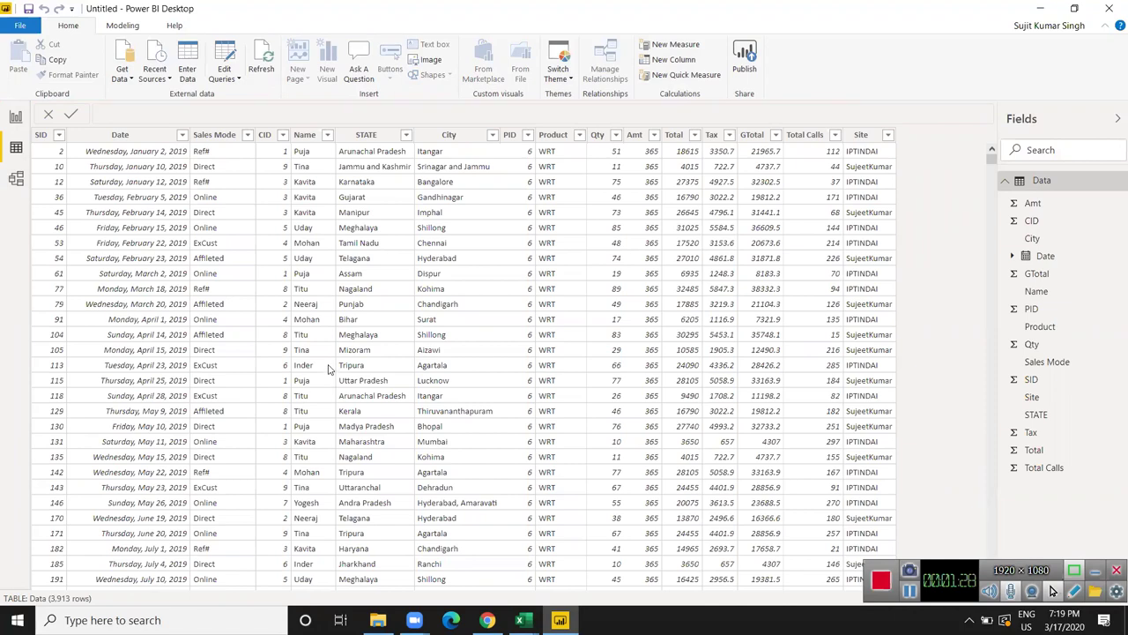
pyautogui.scroll(-3, 615, 256)
pyautogui.scroll(-2, 614, 269)
pyautogui.scroll(-2, 615, 274)
pyautogui.scroll(-2, 615, 275)
pyautogui.scroll(-2, 615, 275)
pyautogui.scroll(-1, 614, 275)
pyautogui.scroll(-2, 614, 275)
pyautogui.scroll(-2, 614, 276)
pyautogui.scroll(-5, 615, 275)
pyautogui.scroll(-4, 614, 278)
pyautogui.scroll(-5, 615, 280)
pyautogui.scroll(-4, 614, 282)
pyautogui.scroll(-4, 614, 353)
pyautogui.scroll(-8, 615, 392)
pyautogui.scroll(-5, 615, 392)
pyautogui.scroll(-10, 615, 392)
pyautogui.scroll(-9, 615, 392)
pyautogui.scroll(-10, 615, 392)
pyautogui.scroll(-11, 614, 392)
pyautogui.moveTo(996, 201); pyautogui.dragTo(986, 167)
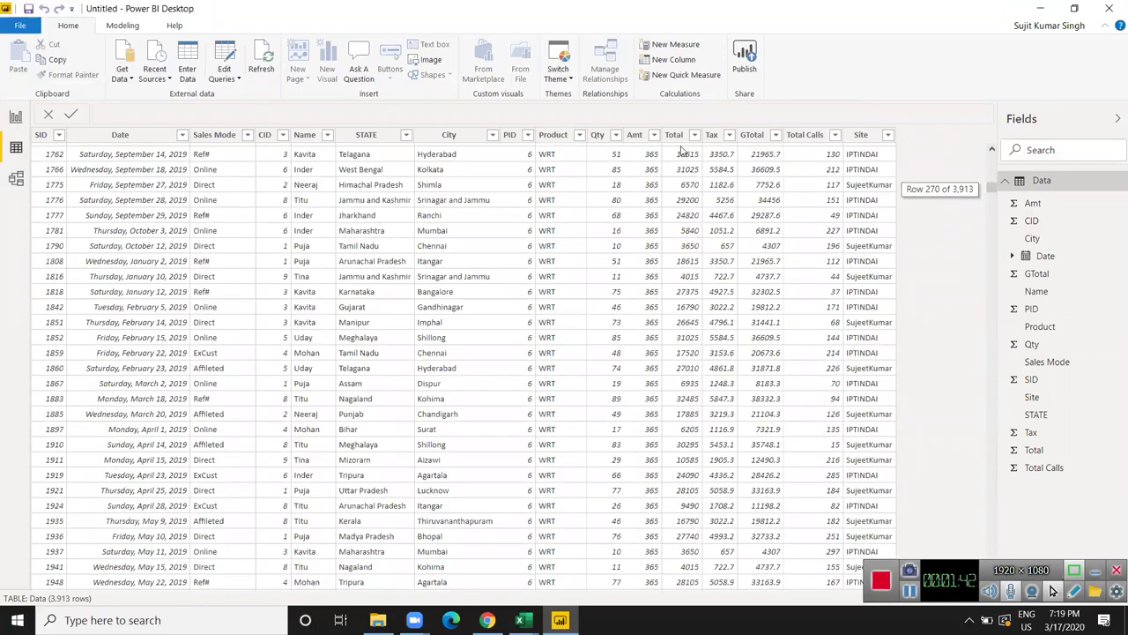
pyautogui.click(616, 135)
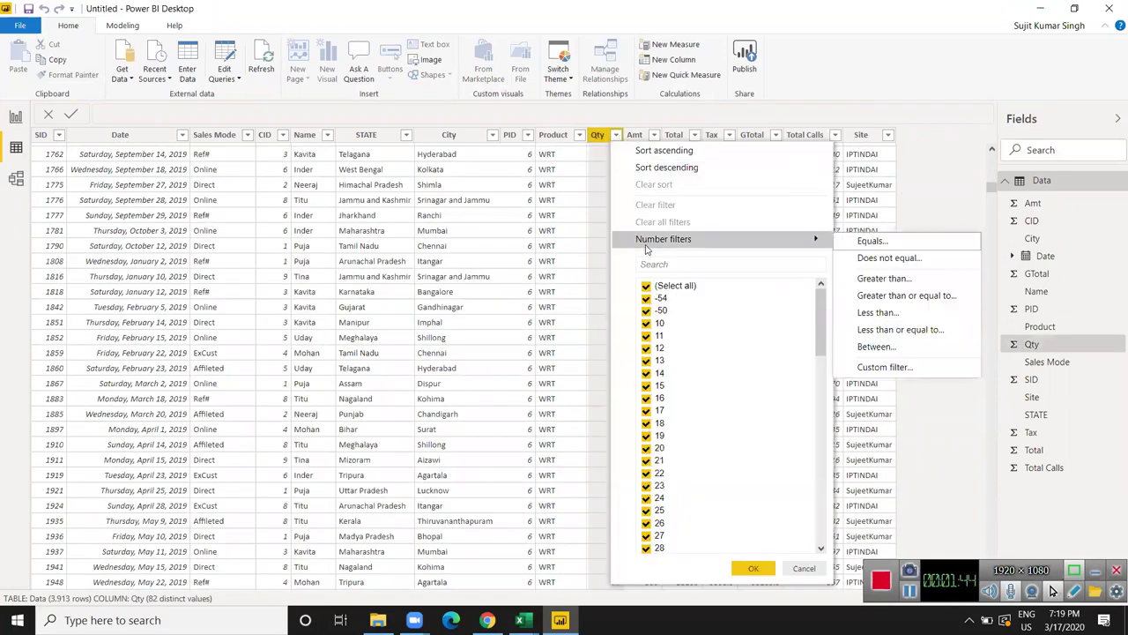
pyautogui.click(647, 287)
pyautogui.click(647, 299)
pyautogui.click(647, 311)
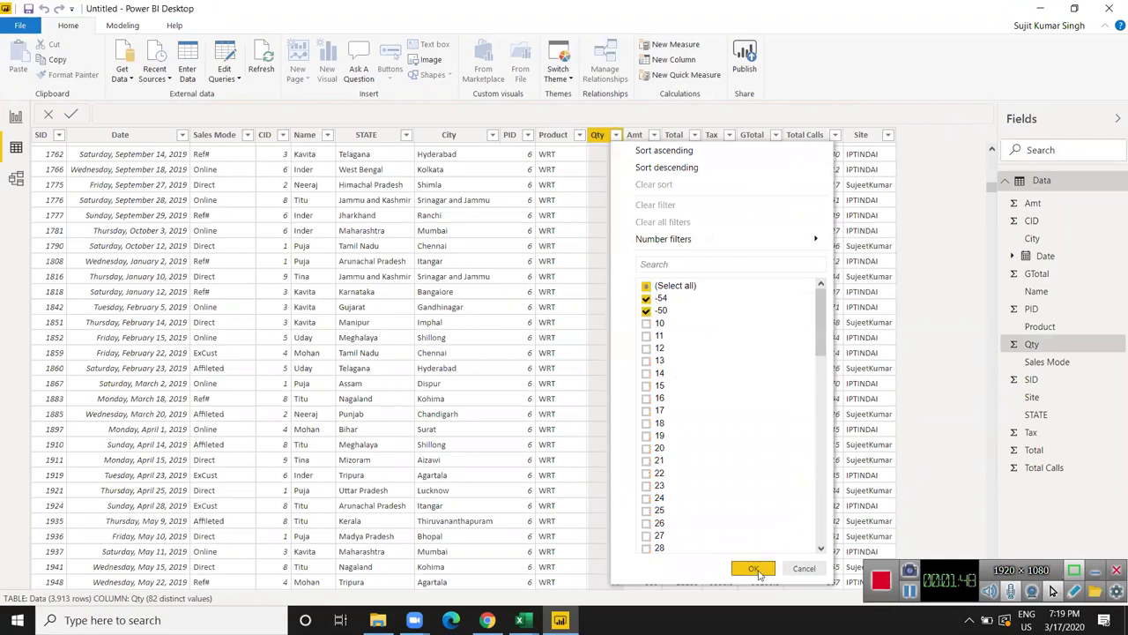
pyautogui.click(755, 568)
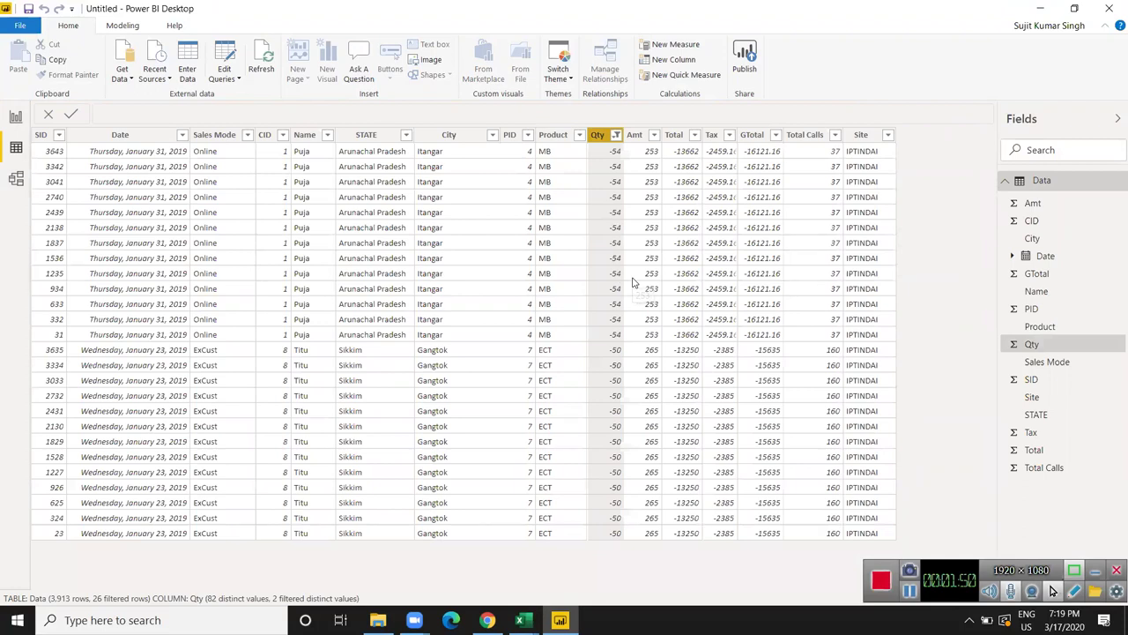
pyautogui.click(614, 188)
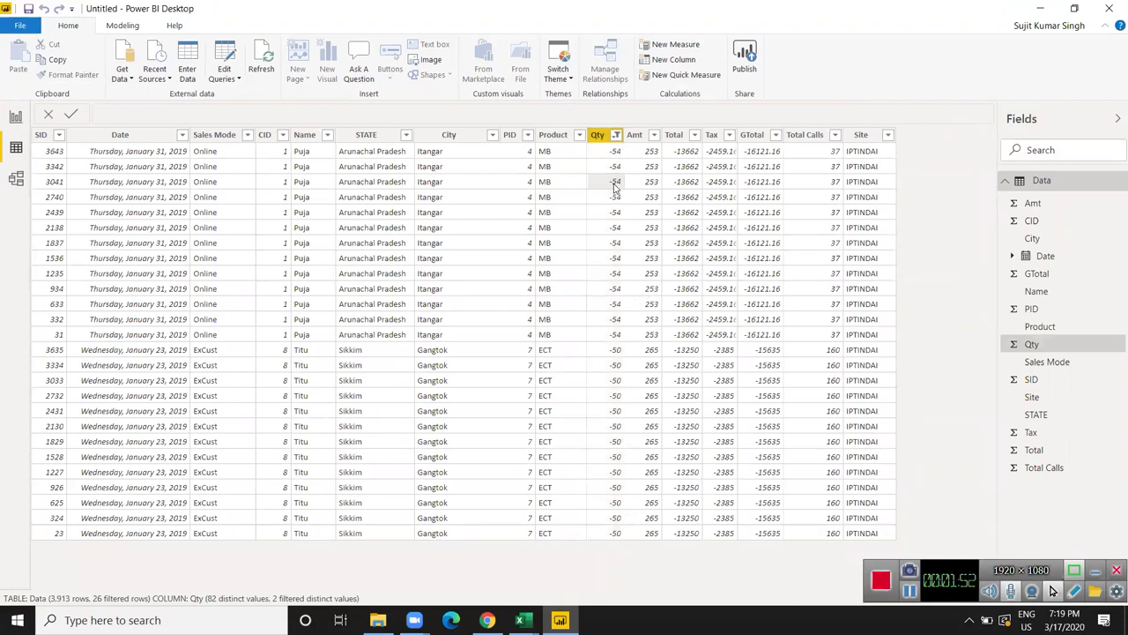
pyautogui.click(615, 138)
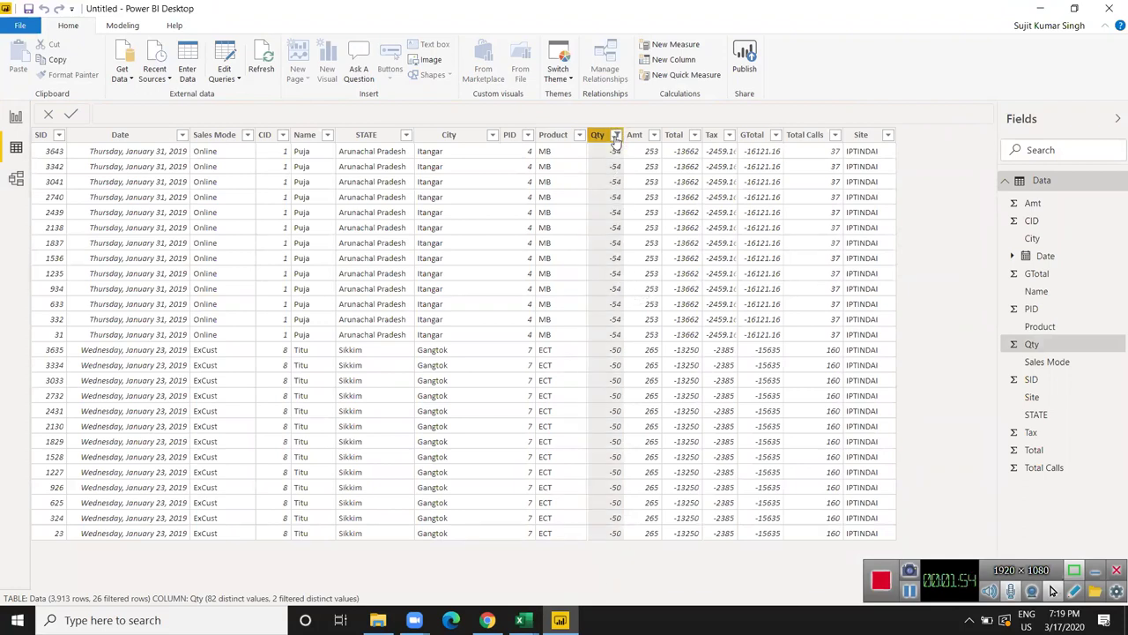
pyautogui.click(616, 135)
pyautogui.click(657, 300)
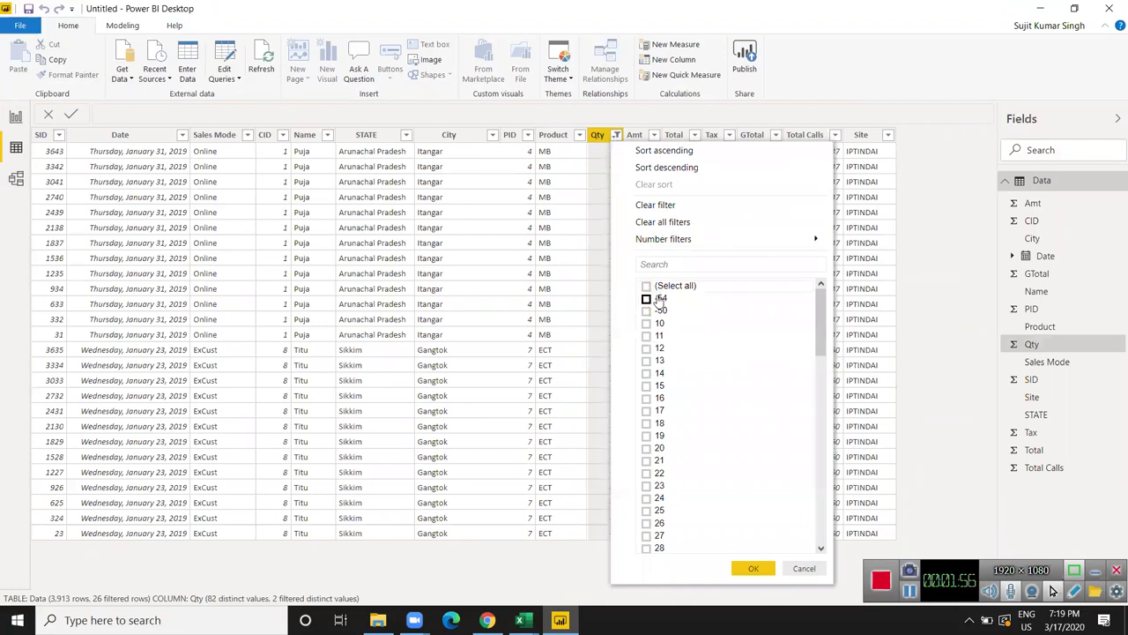
pyautogui.click(648, 286)
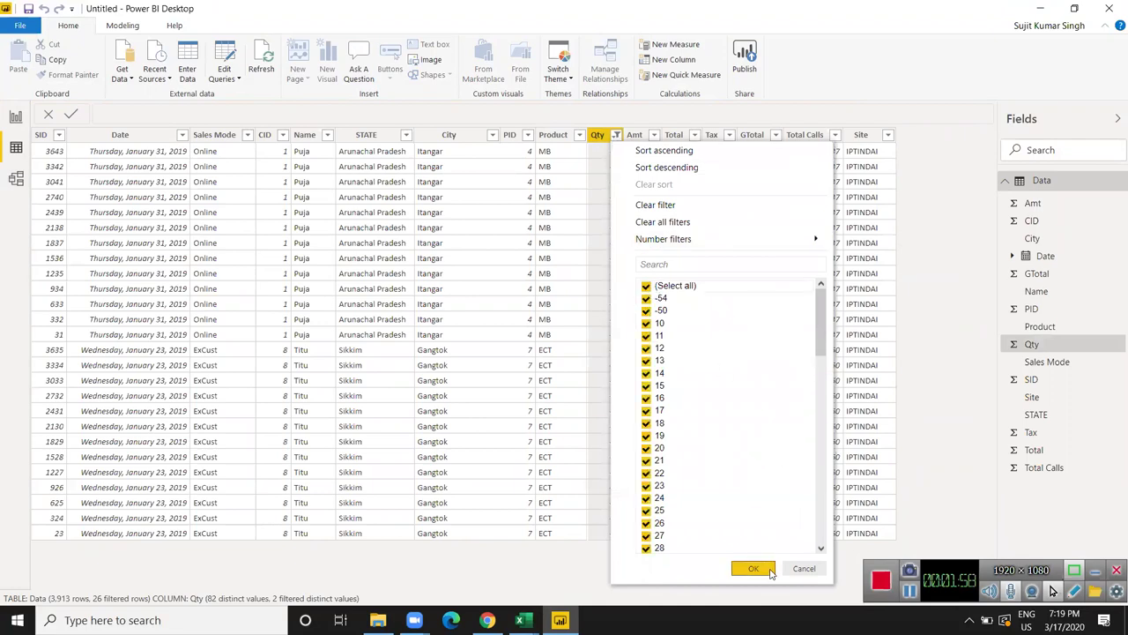
pyautogui.click(754, 569)
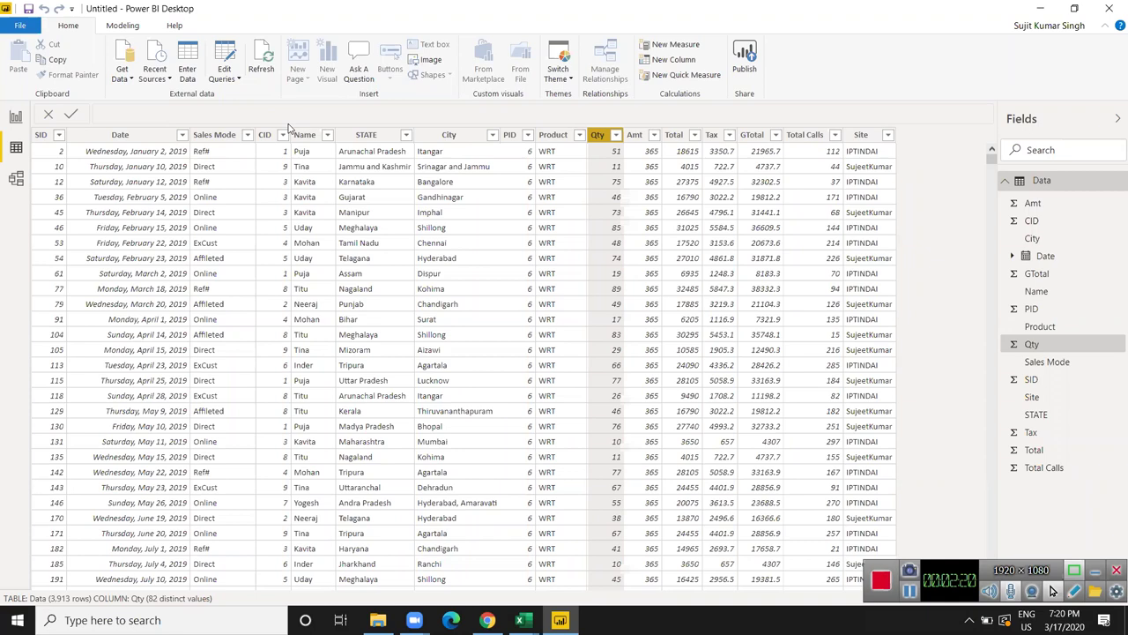
# - Create the calculated column PQty = ABS(Data[Qty]) from the Modeling tab
pyautogui.click(122, 23)
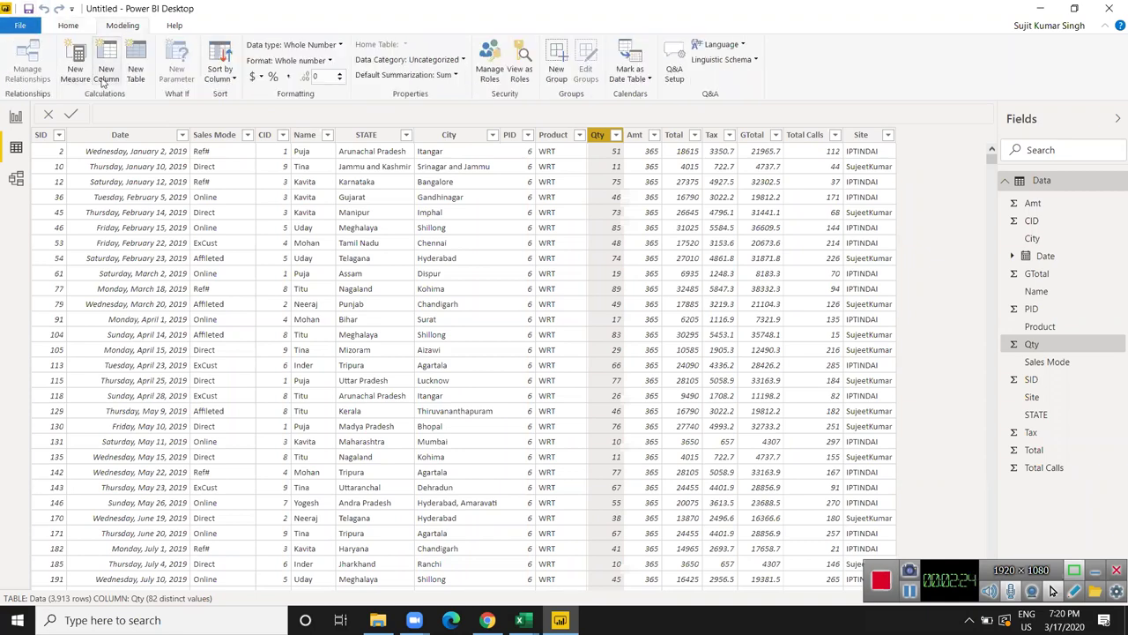
pyautogui.click(104, 76)
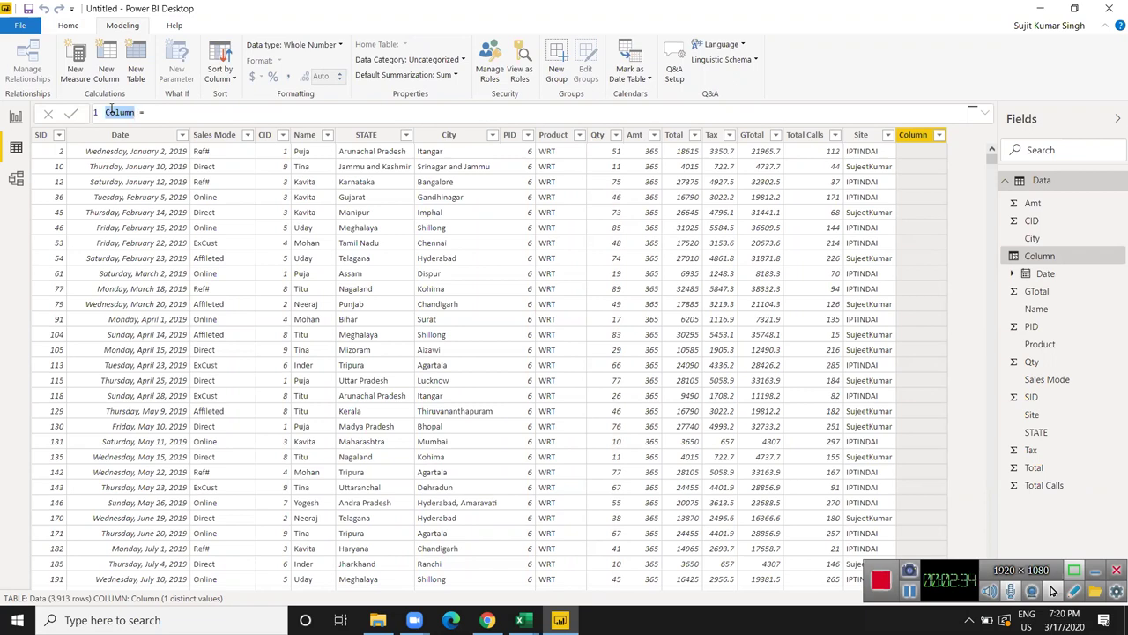
pyautogui.write('Pcty')
pyautogui.click(174, 114)
pyautogui.write('abs(')
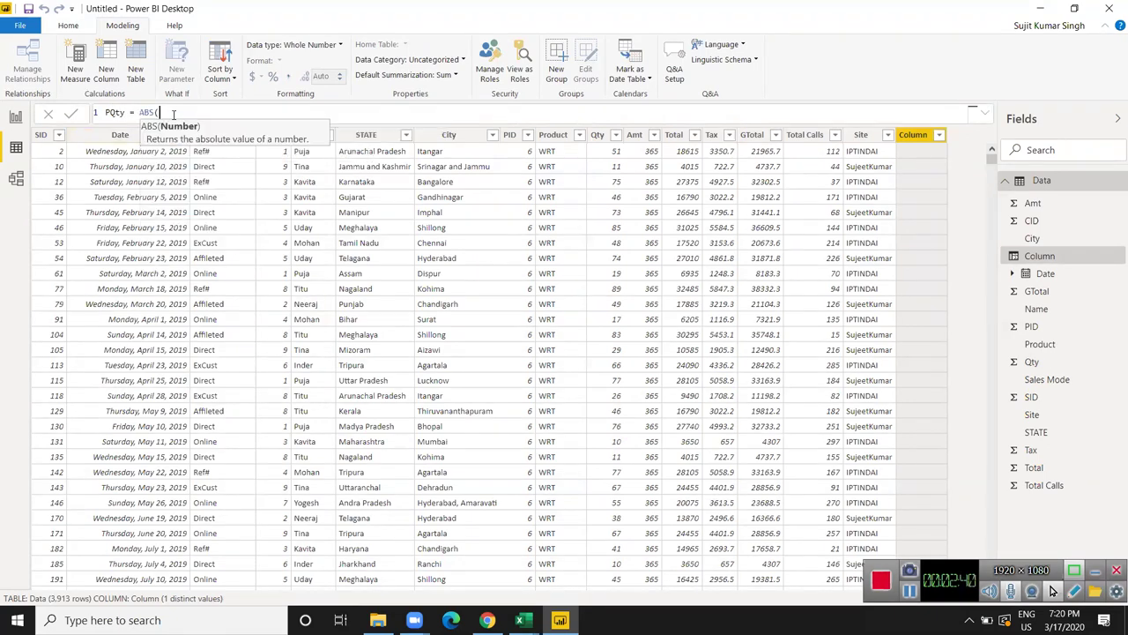
pyautogui.write('qty')
pyautogui.press('Tab')
pyautogui.write(')')
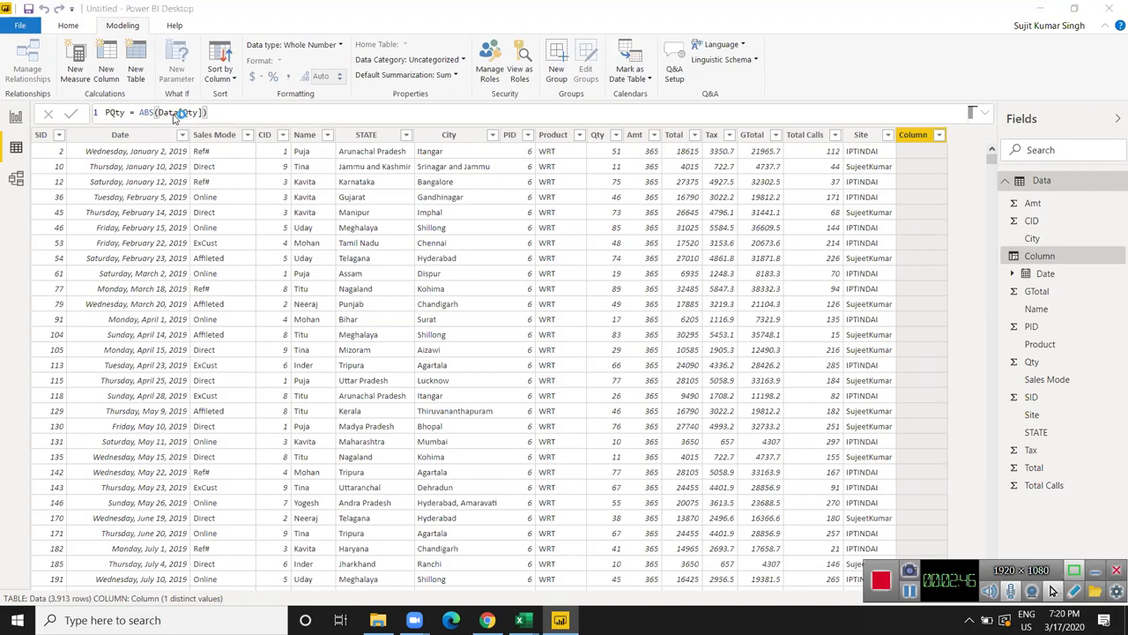
pyautogui.press('Return')
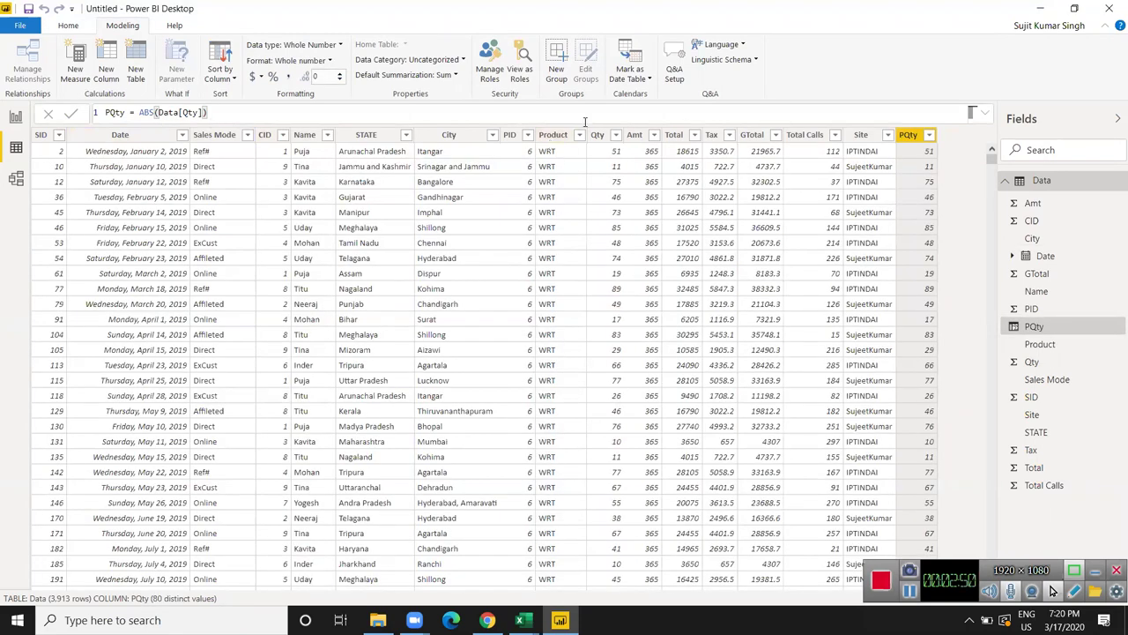
pyautogui.click(929, 135)
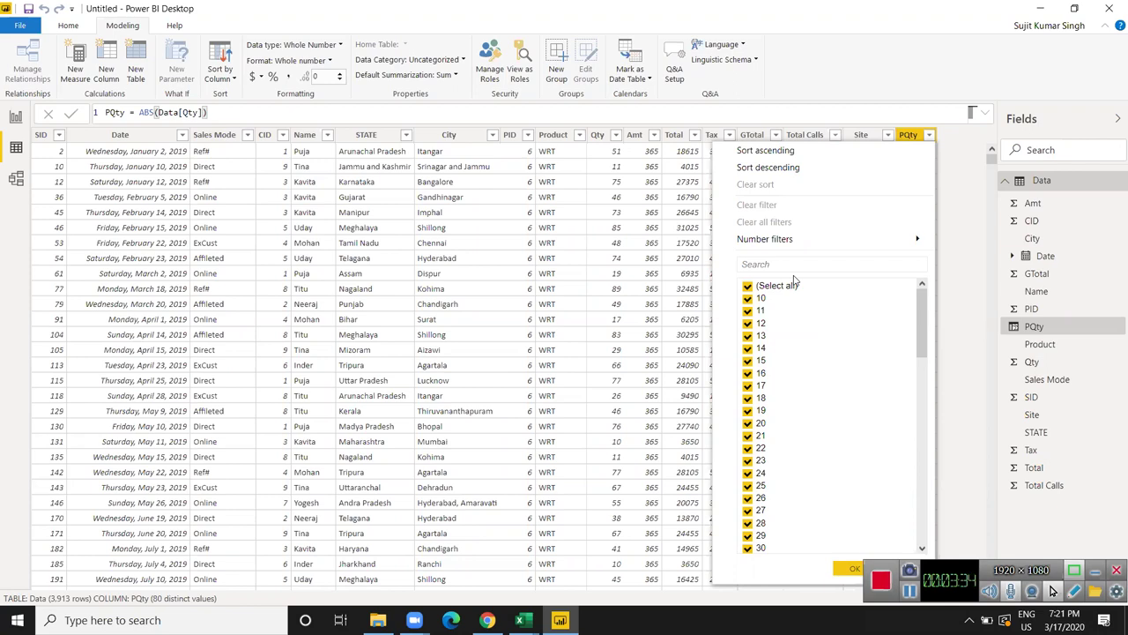
pyautogui.click(615, 154)
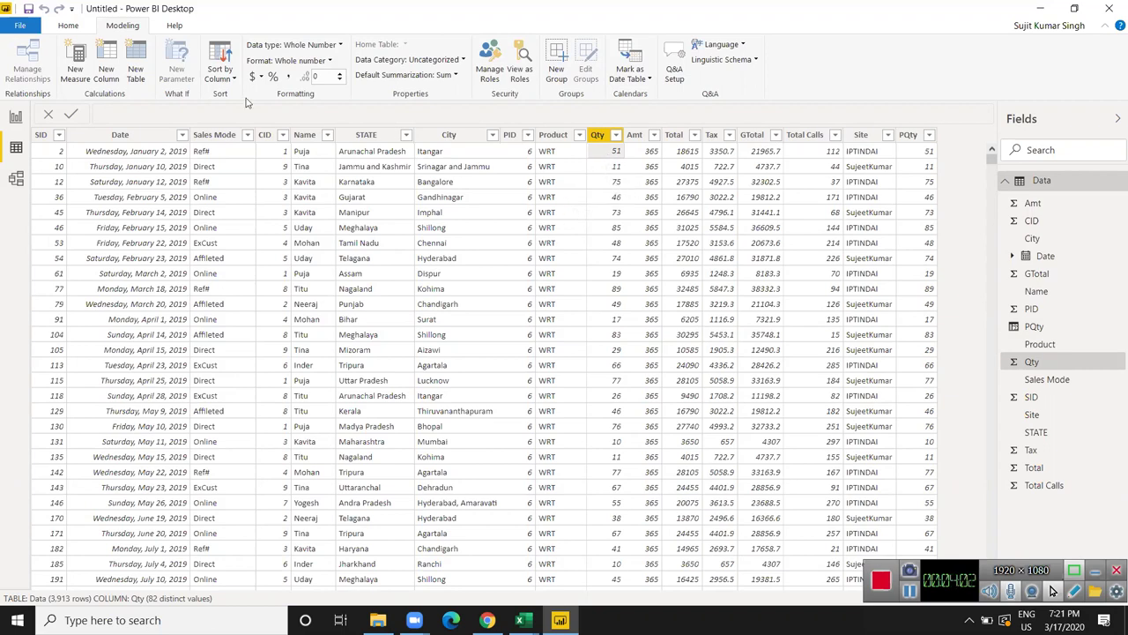
# - Add the calculated column AQty = CEILING(Data[PQty],10)
pyautogui.click(106, 77)
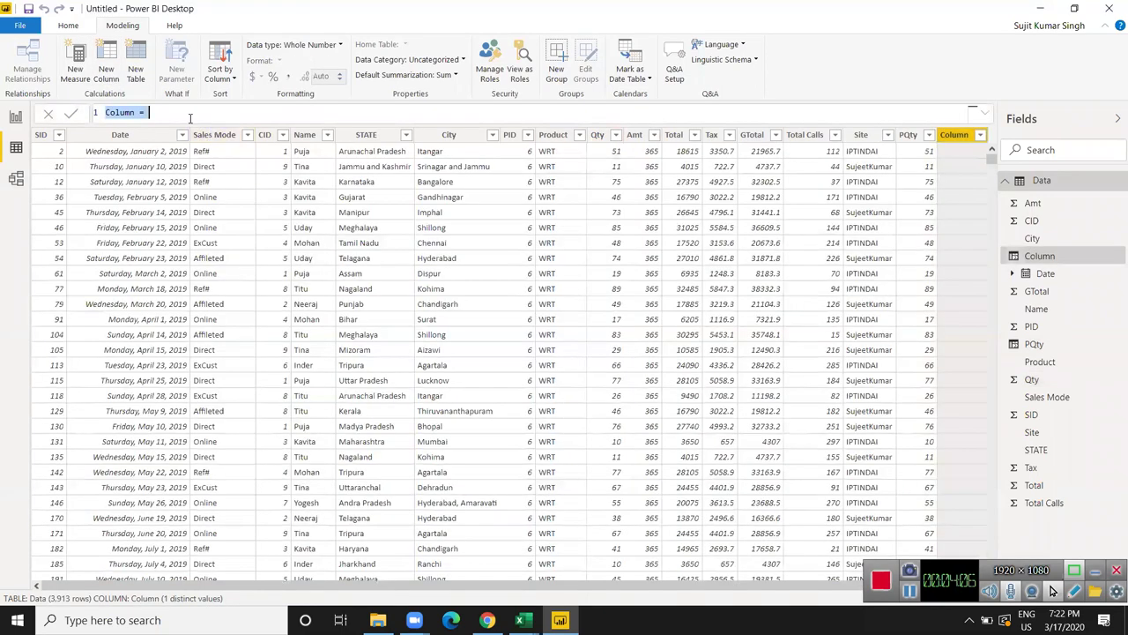
pyautogui.write('AQty')
pyautogui.write('ce')
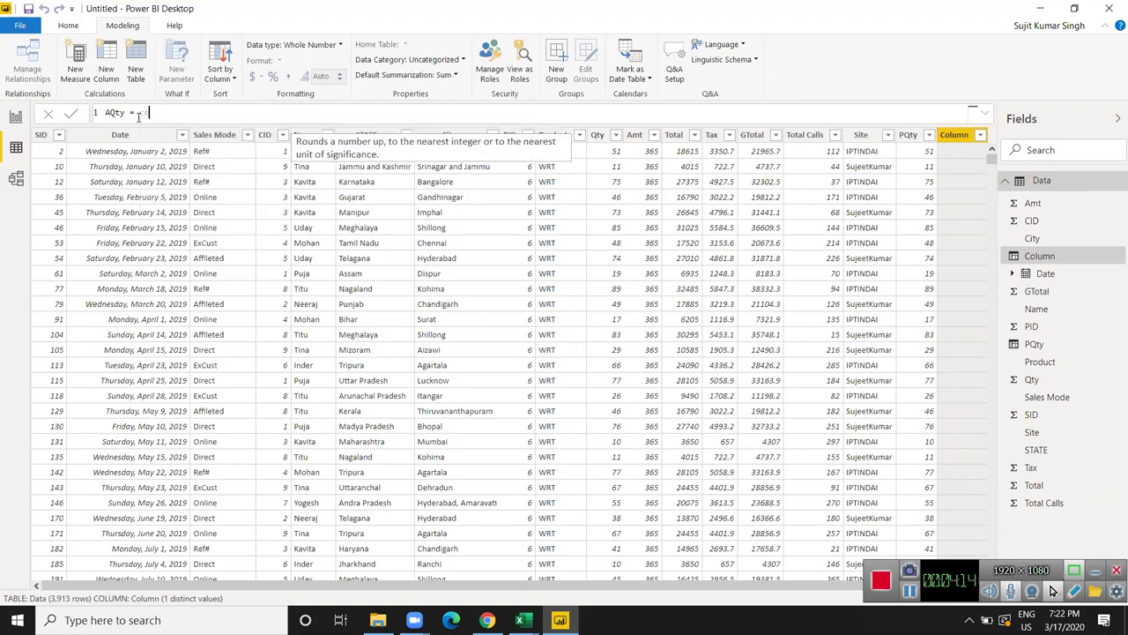
pyautogui.press('Tab')
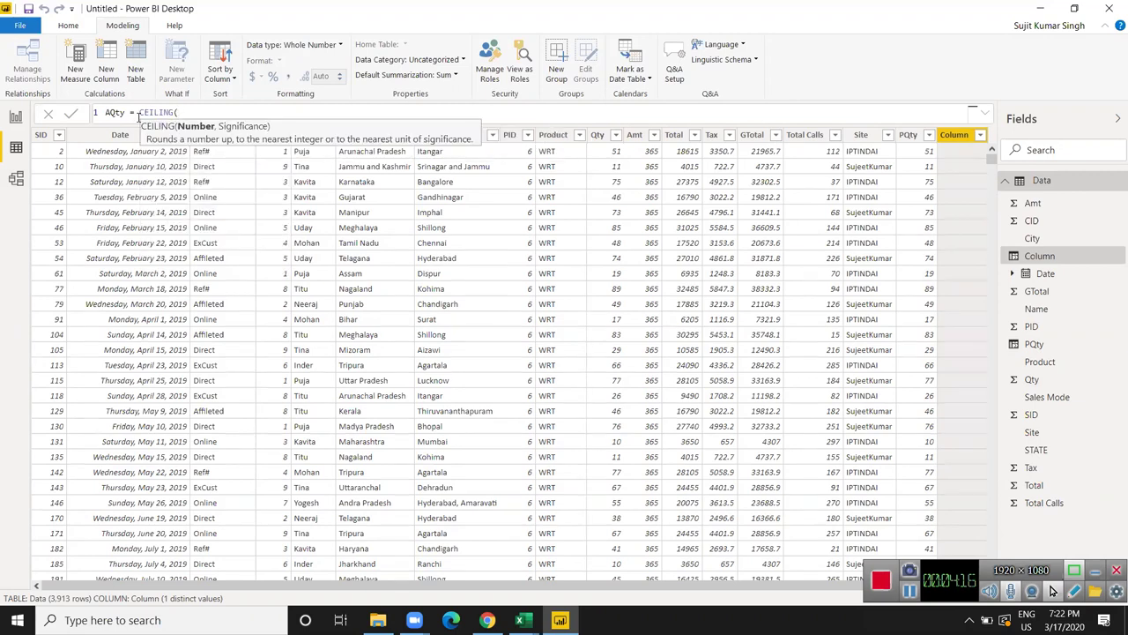
pyautogui.write('pq')
pyautogui.press('Tab')
pyautogui.write(',10')
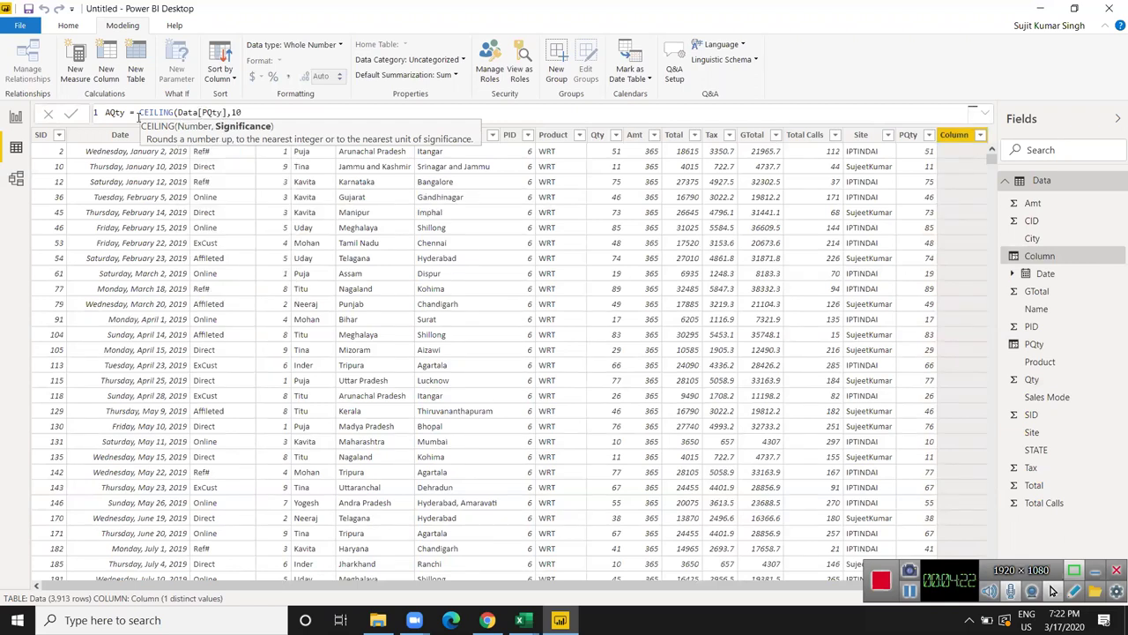
pyautogui.write(')')
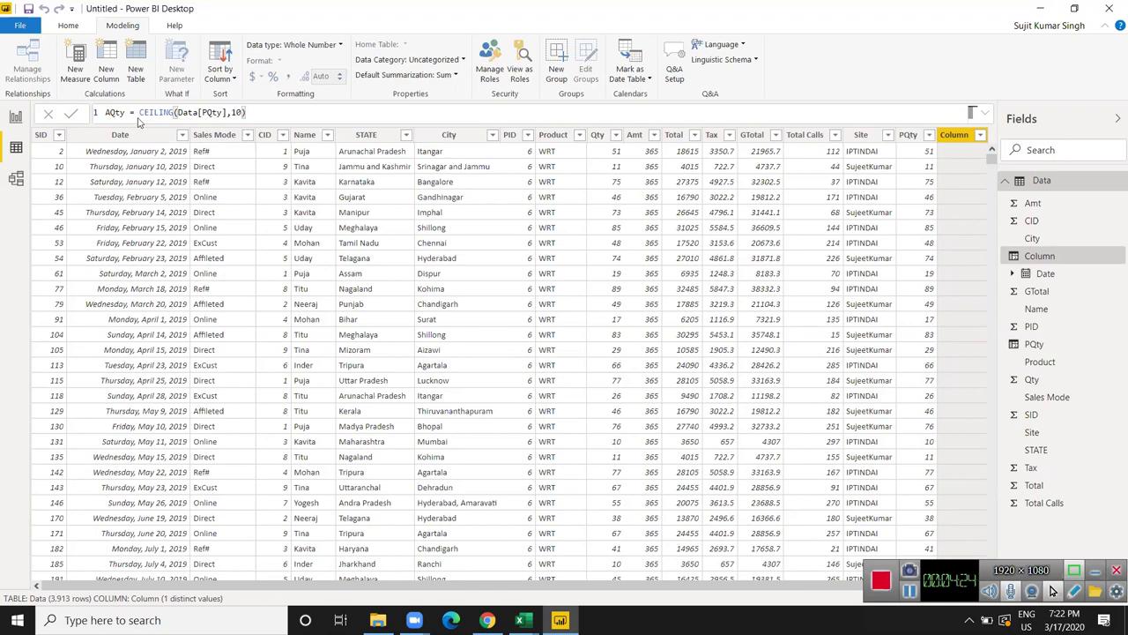
pyautogui.press('Return')
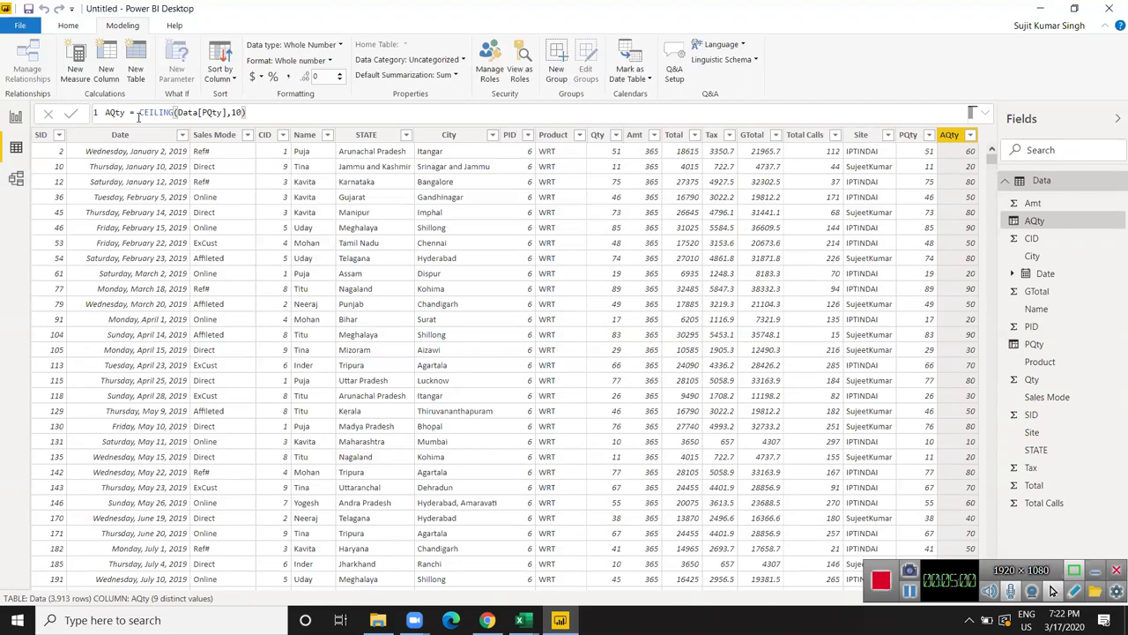
# - Select the Qty column, then bring the Book2 Excel workbook to the front
pyautogui.click(612, 171)
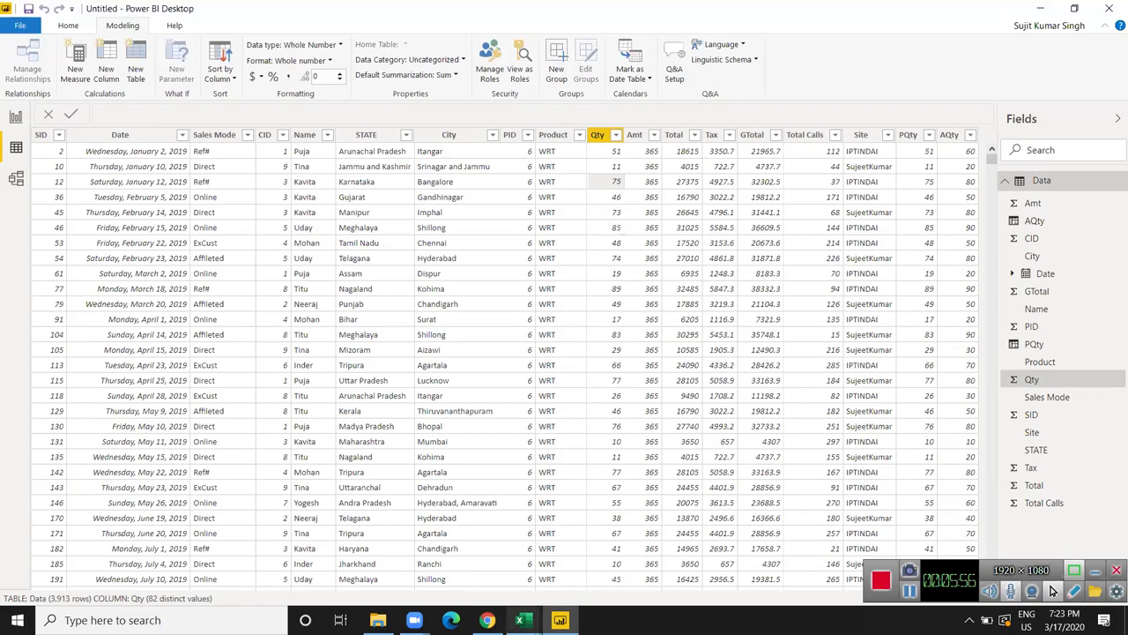
pyautogui.click(520, 620)
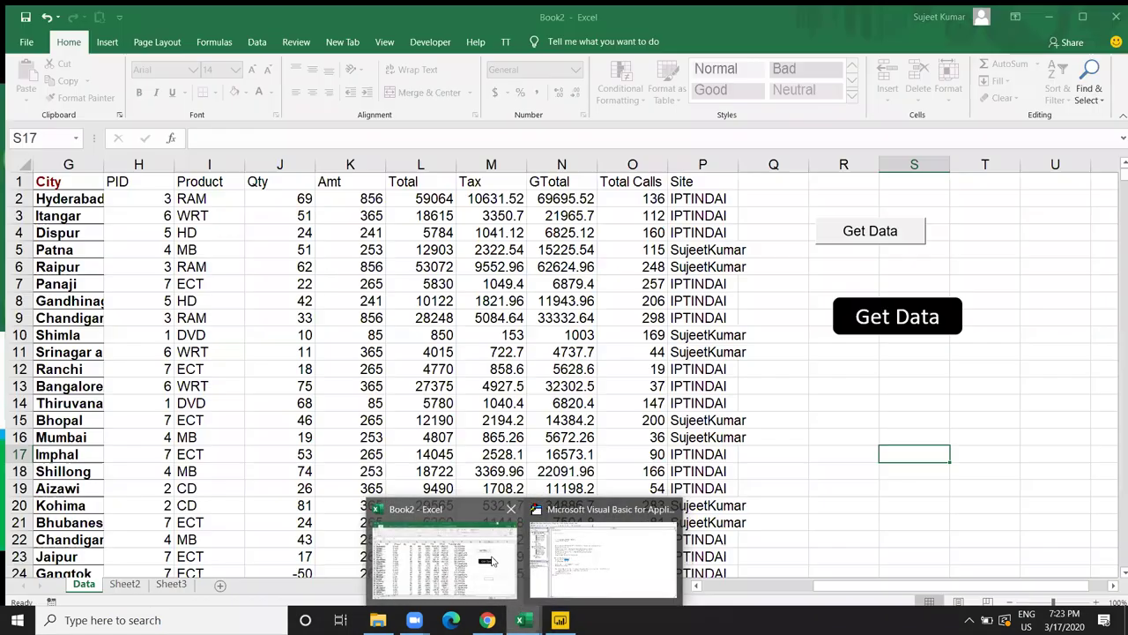
pyautogui.click(370, 561)
# - On Sheet2, enter 1s in C8, 59s in C9 and 60s in D9
pyautogui.click(119, 578)
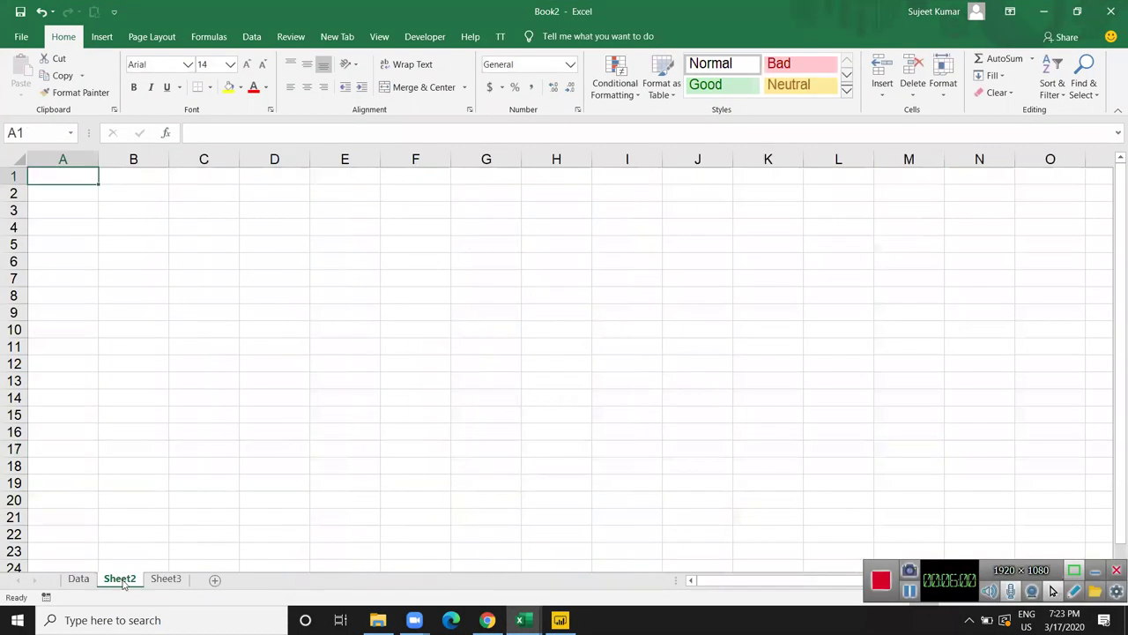
pyautogui.click(196, 295)
pyautogui.write('1')
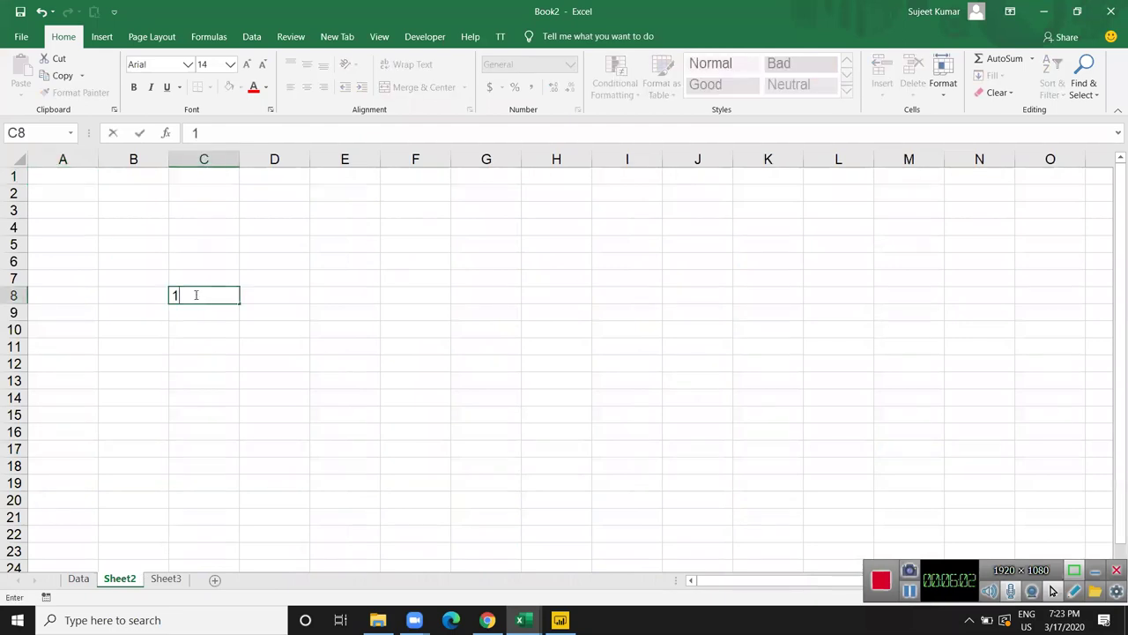
pyautogui.write('s')
pyautogui.press('Return')
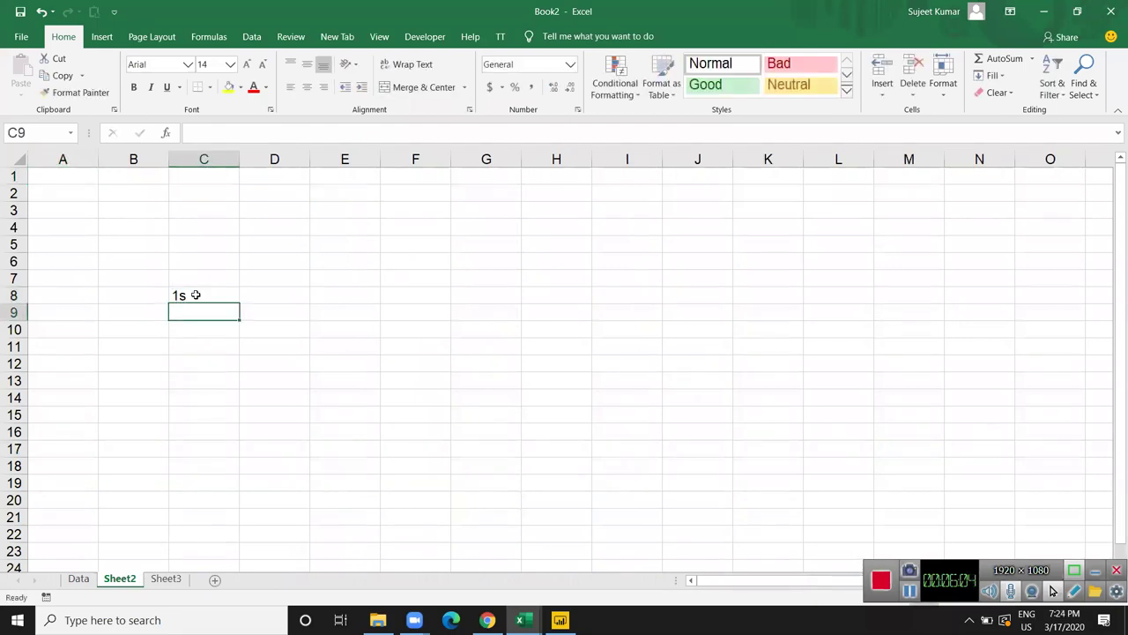
pyautogui.write('59s')
pyautogui.press('Return')
pyautogui.press('Up')
pyautogui.press('Right')
pyautogui.write('6')
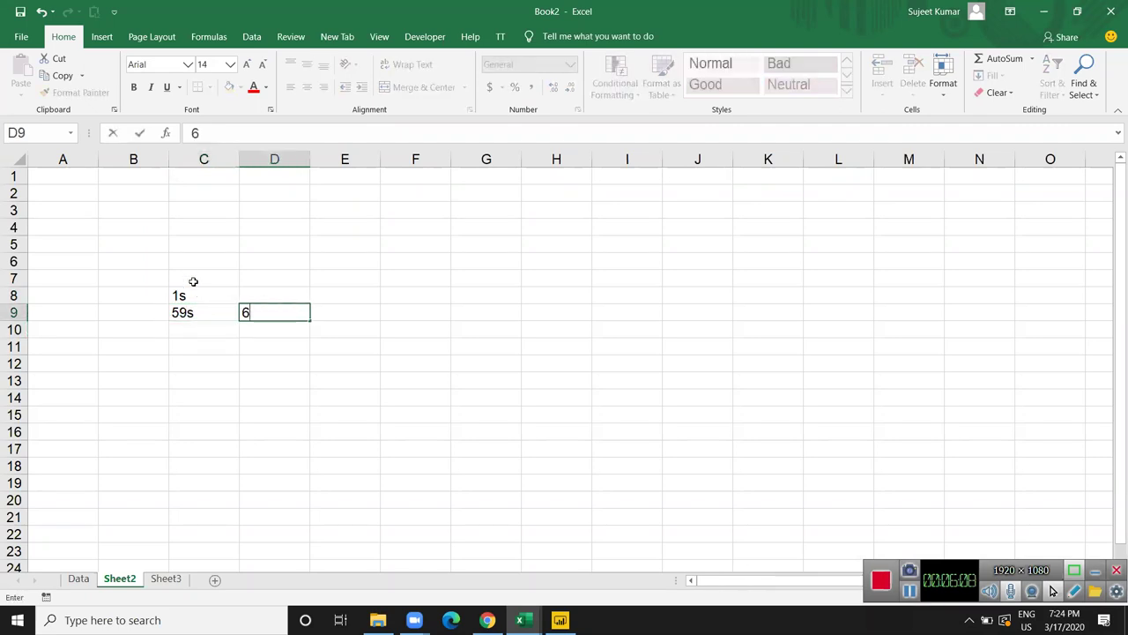
pyautogui.write('0s')
pyautogui.press('Return')
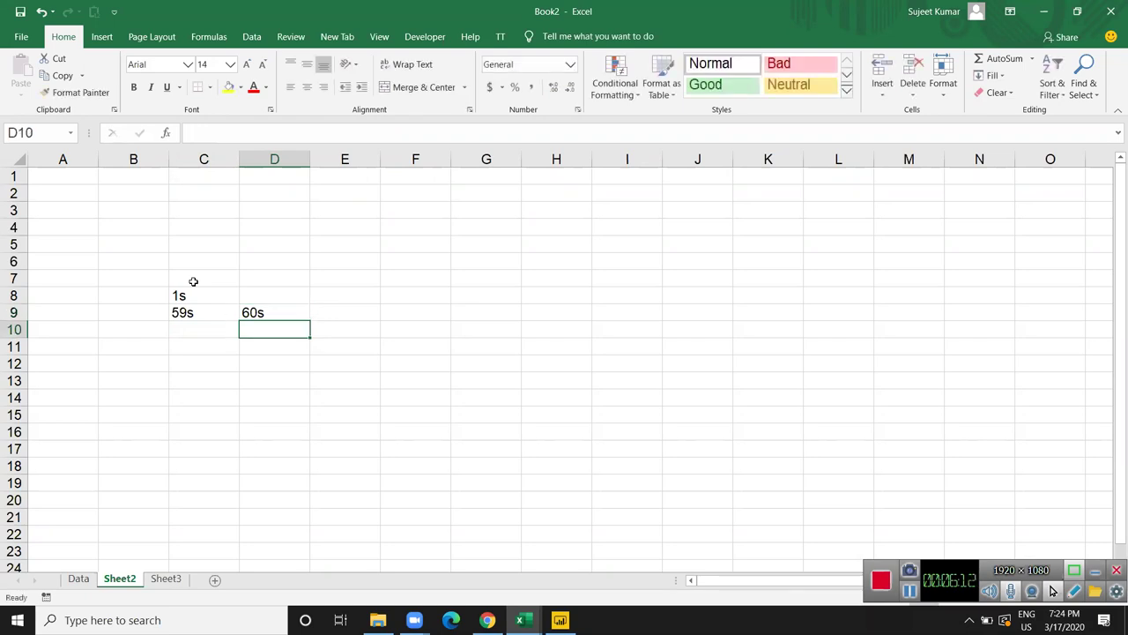
# - Fill C10:D11 with 61, 120, 123 and 180, then return to Power BI Desktop
pyautogui.press('Left')
pyautogui.write('61')
pyautogui.press('Tab')
pyautogui.write('120')
pyautogui.press('Return')
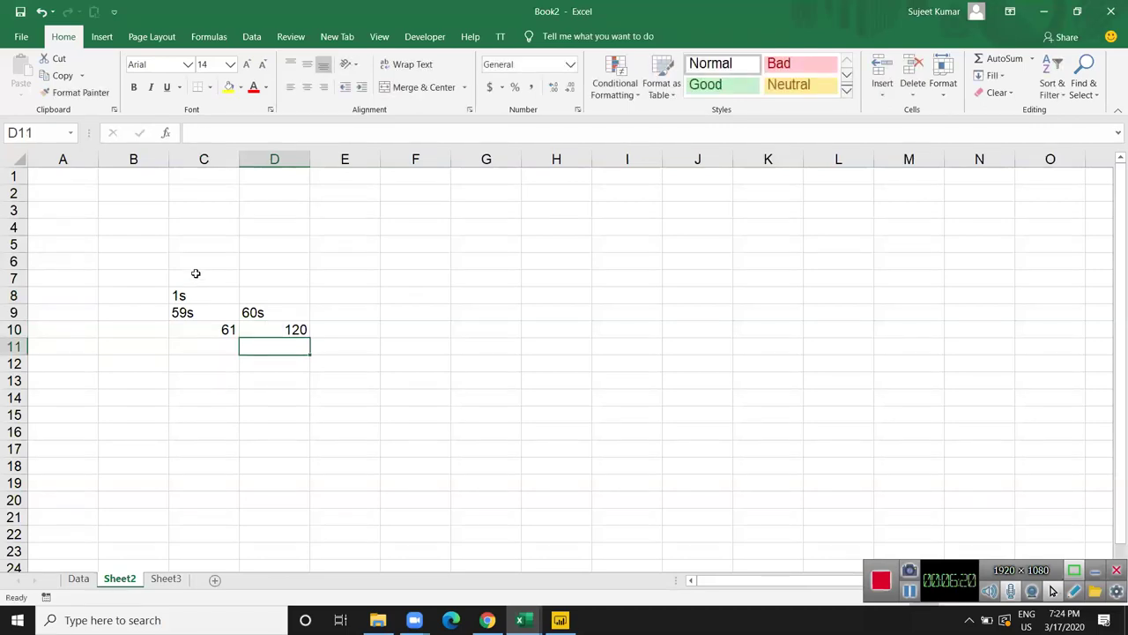
pyautogui.press('Left')
pyautogui.write('123')
pyautogui.press('Return')
pyautogui.press('Up')
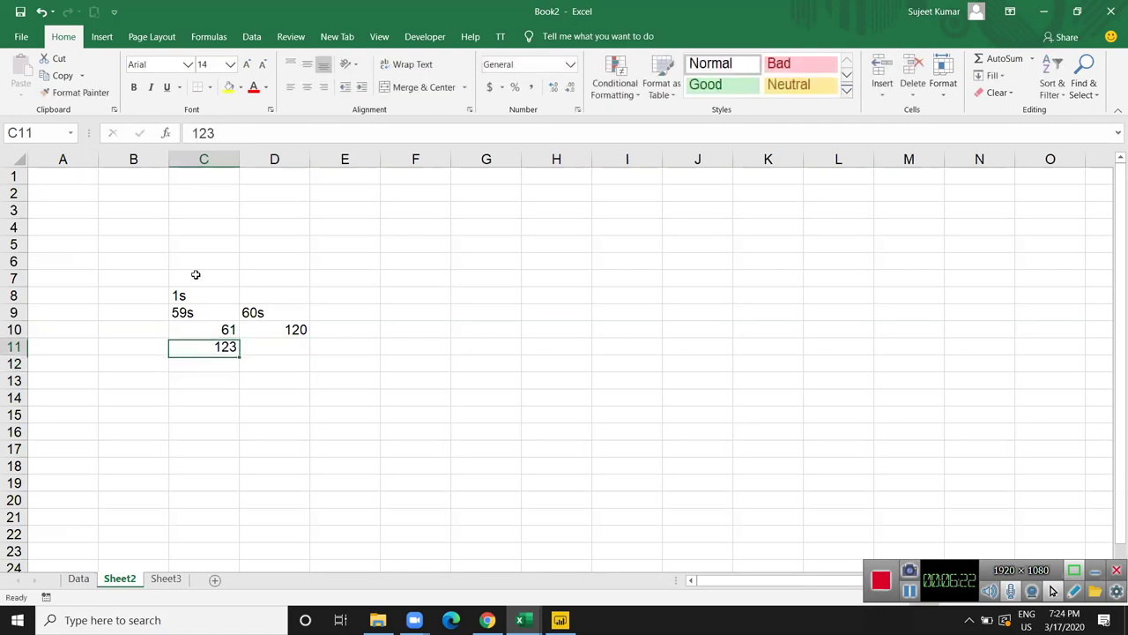
pyautogui.press('Right')
pyautogui.write('180')
pyautogui.press('Return')
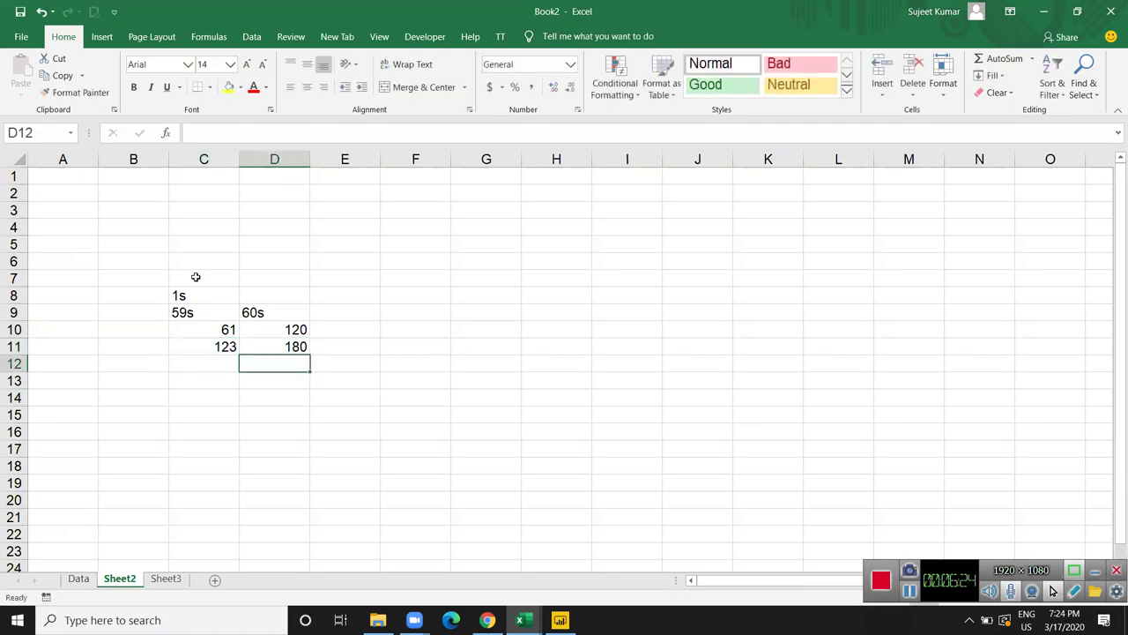
pyautogui.hotkey('alt', 'Tab')
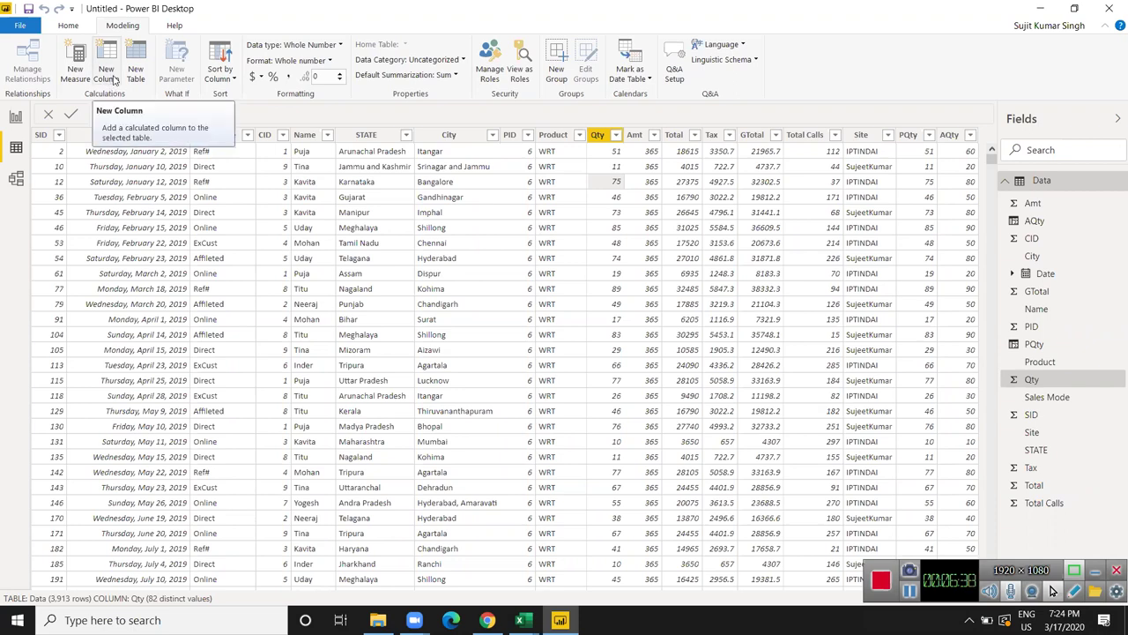
# - Add the calculated column Lqty = FLOOR(Data[PQty],10)
pyautogui.click(107, 74)
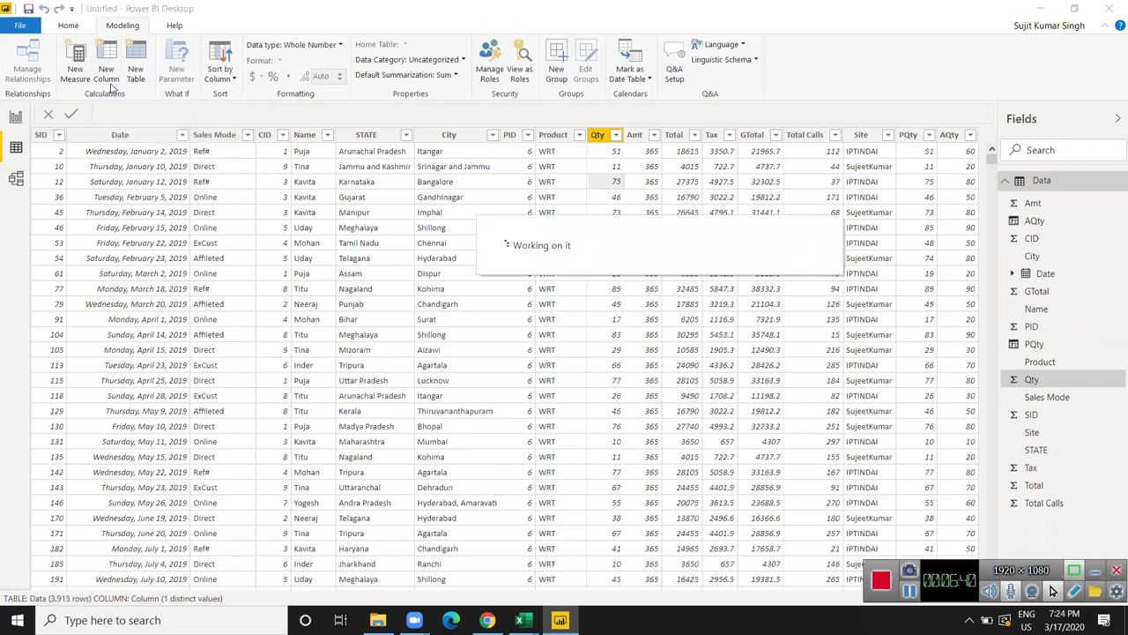
pyautogui.doubleClick(119, 112)
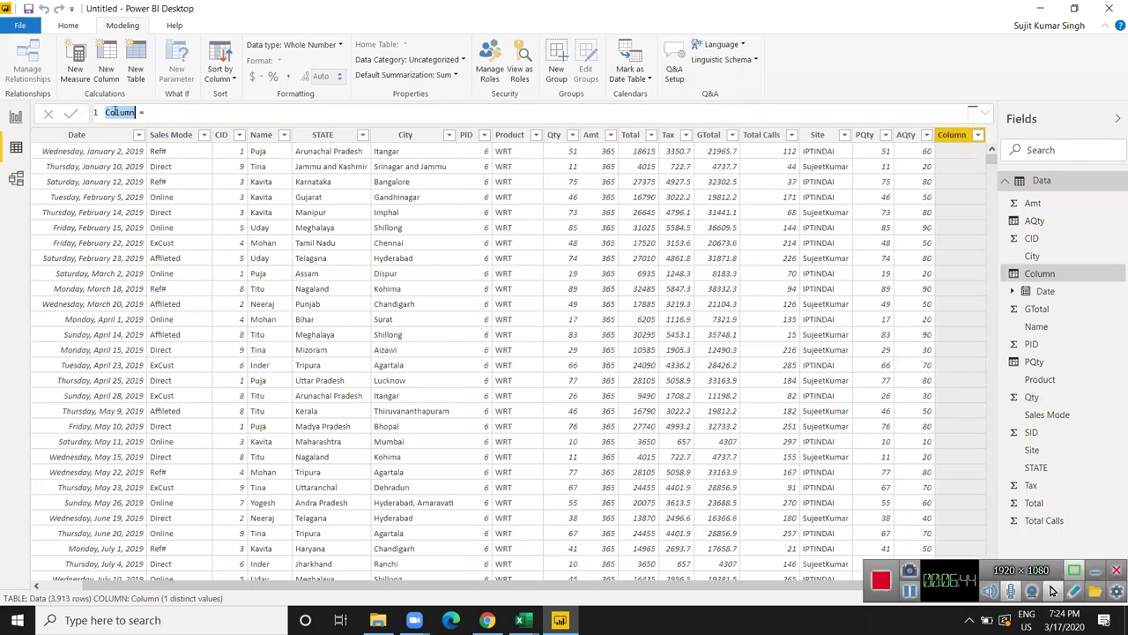
pyautogui.write('L')
pyautogui.write('o')
pyautogui.write('ty')
pyautogui.click(192, 115)
pyautogui.write('Fl')
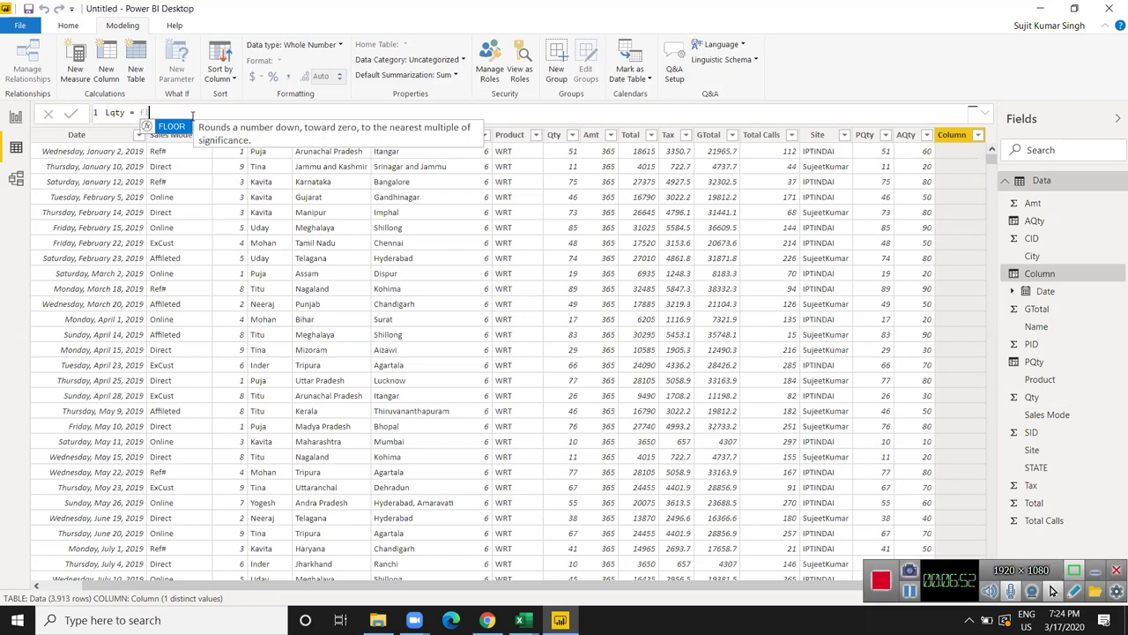
pyautogui.press('Tab')
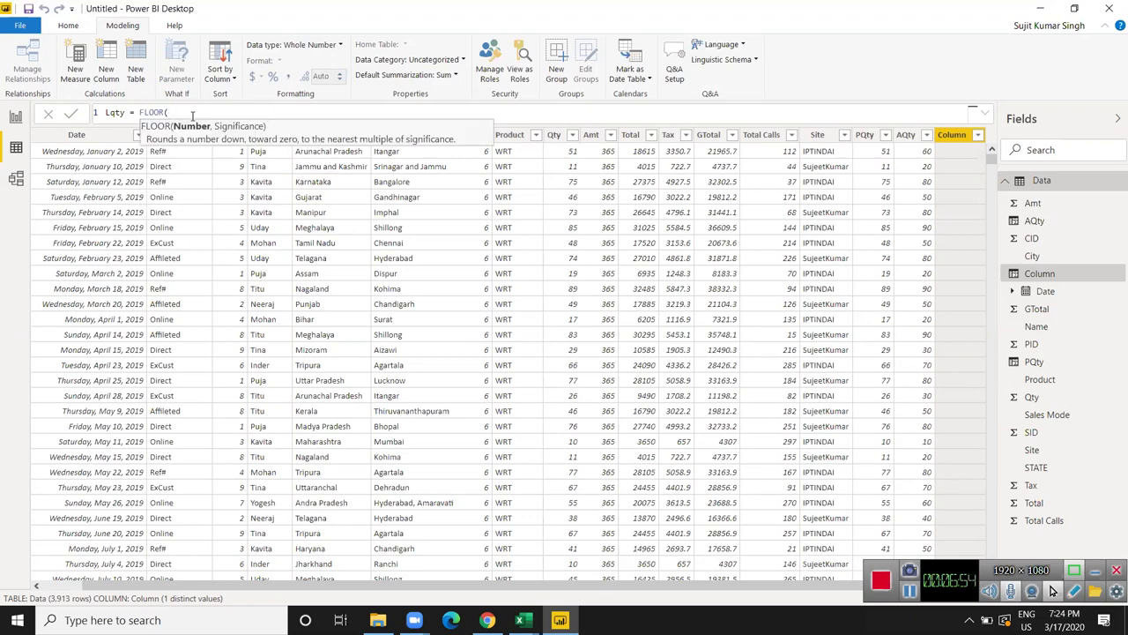
pyautogui.write('pq')
pyautogui.press('Tab')
pyautogui.write(',10')
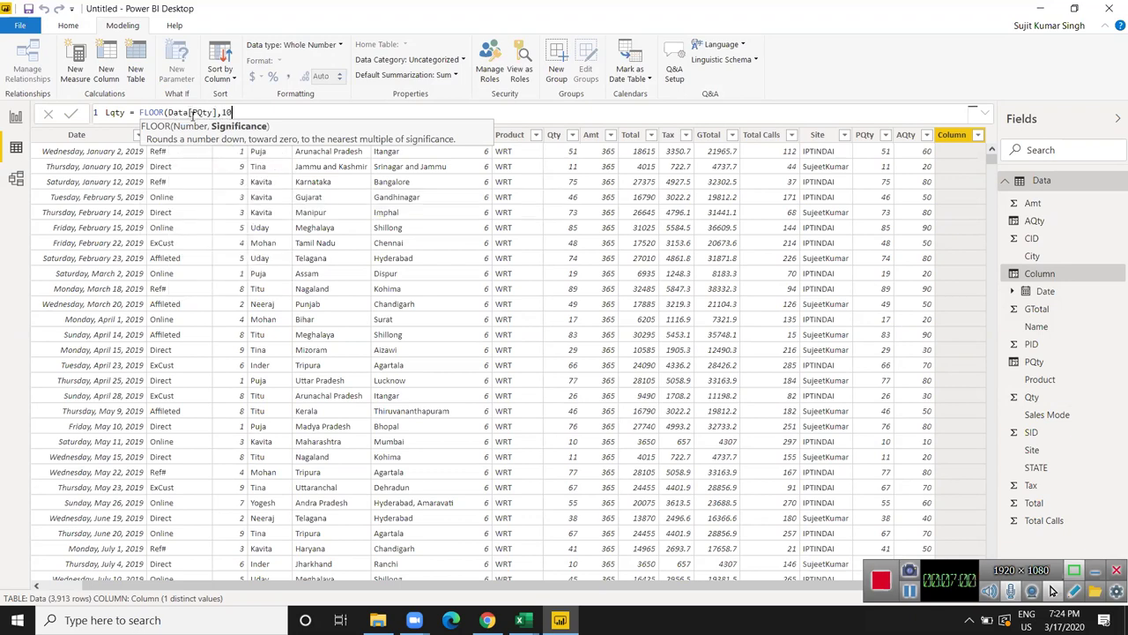
pyautogui.write(')')
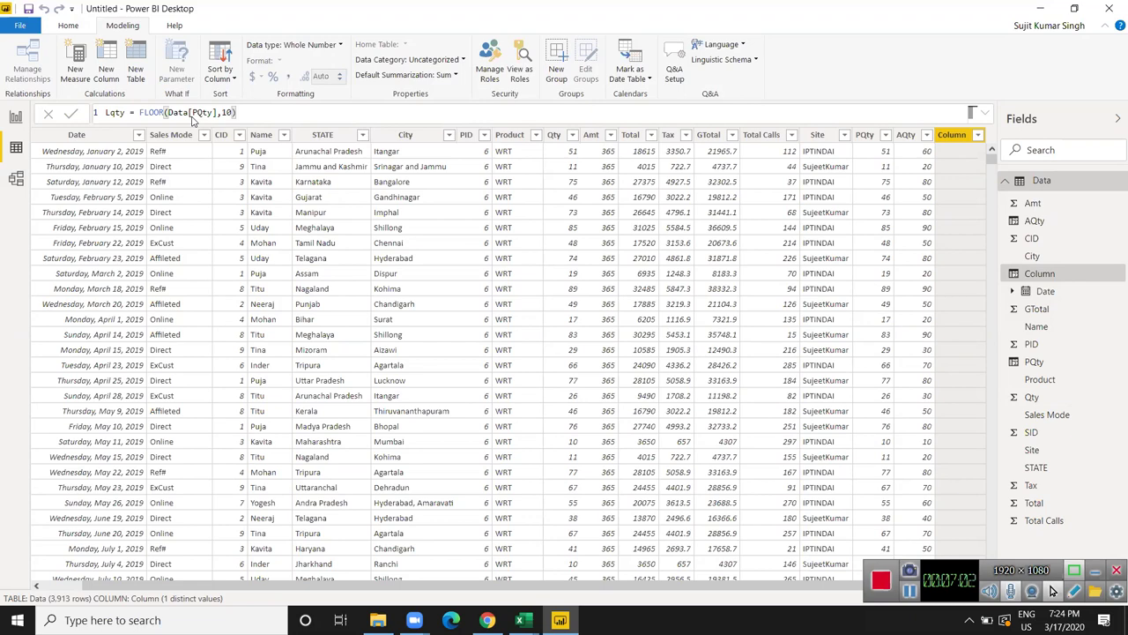
pyautogui.press('Return')
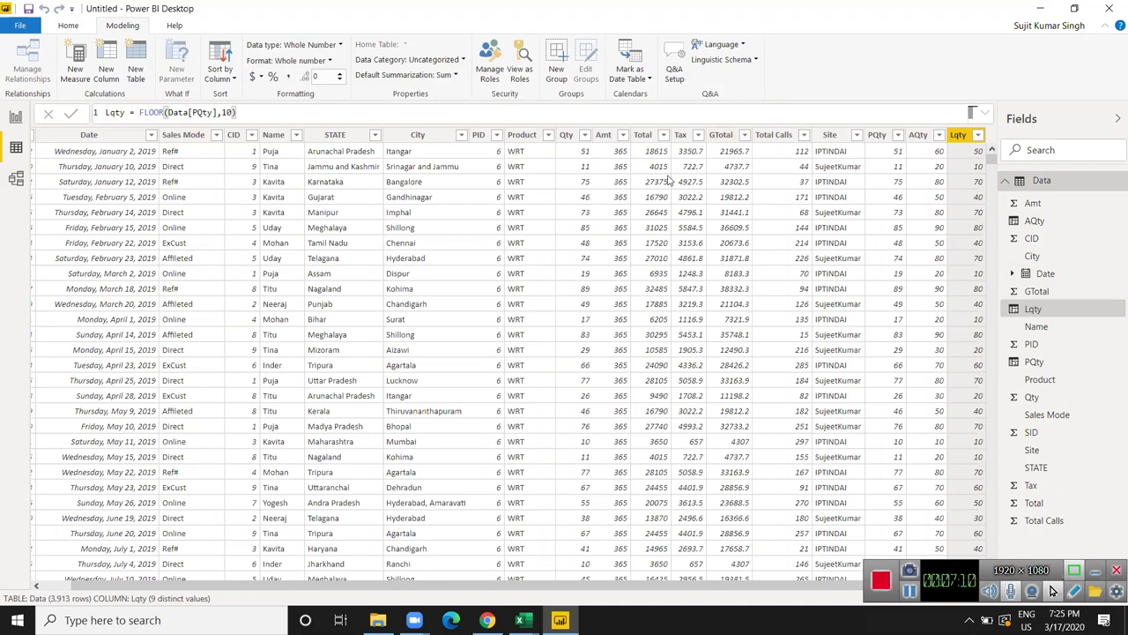
pyautogui.moveTo(656, 181)
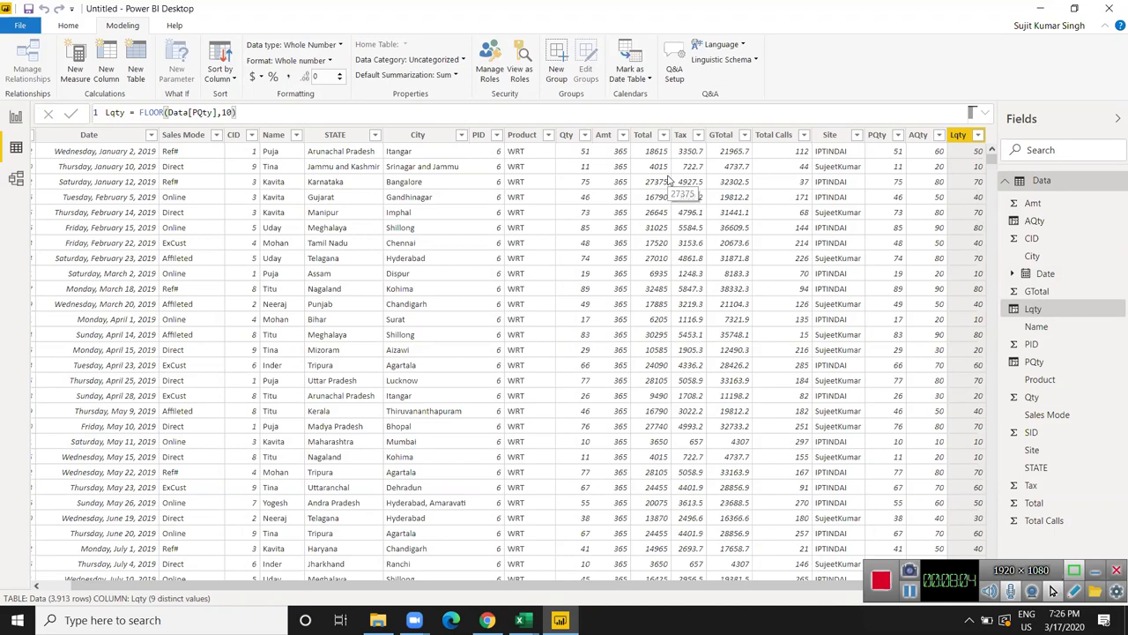
# - Return to the Book2 Excel window with its rounding examples
pyautogui.hotkey('alt', 'Tab')
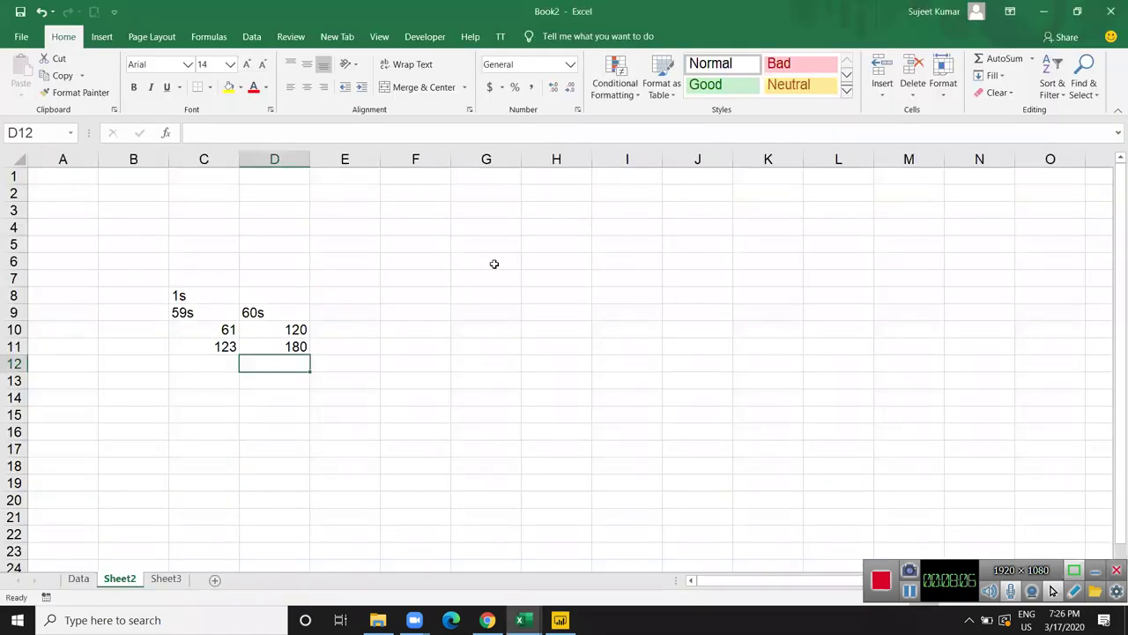
# - Enter A, B, C in G6:G8 and the label Join in I4
pyautogui.click(501, 262)
pyautogui.write('A')
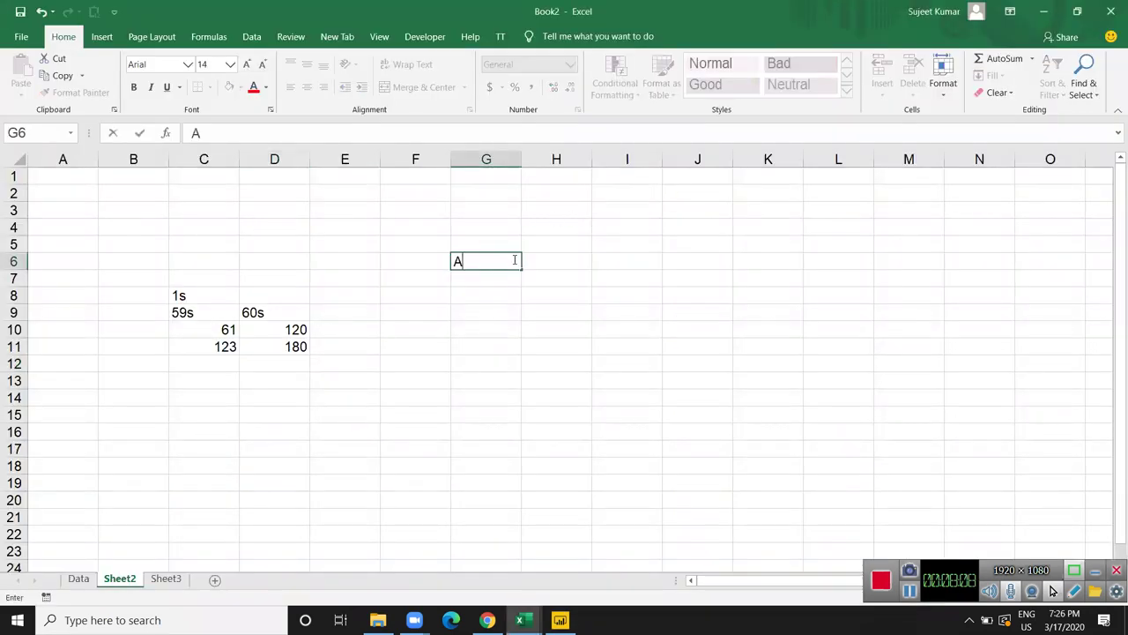
pyautogui.press('Return')
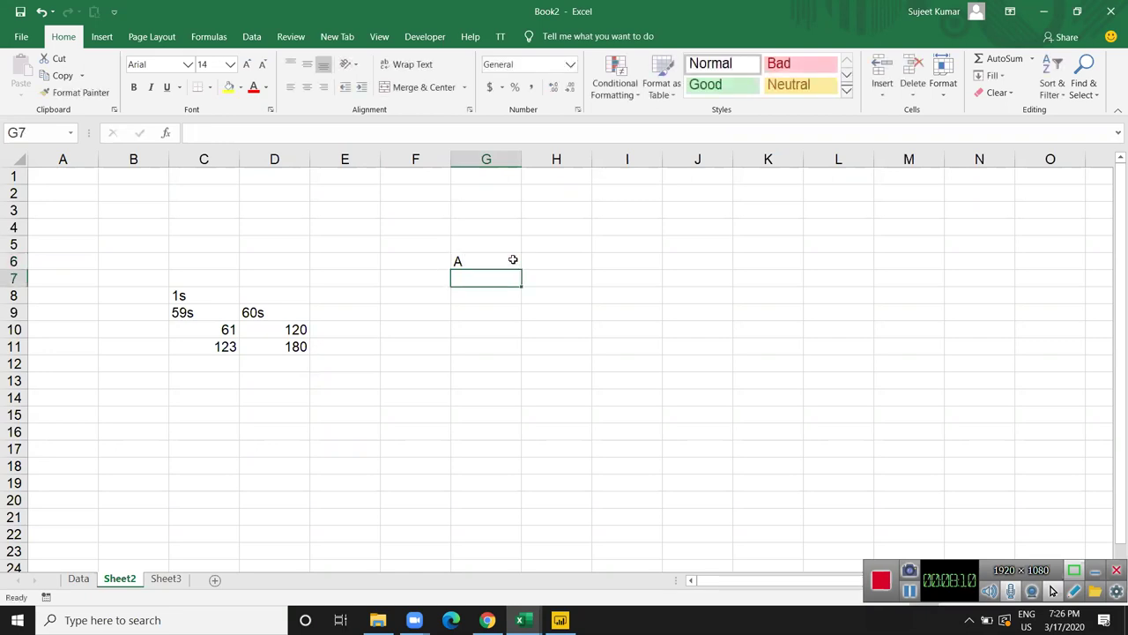
pyautogui.write('B')
pyautogui.press('Return')
pyautogui.write('C')
pyautogui.press('Return')
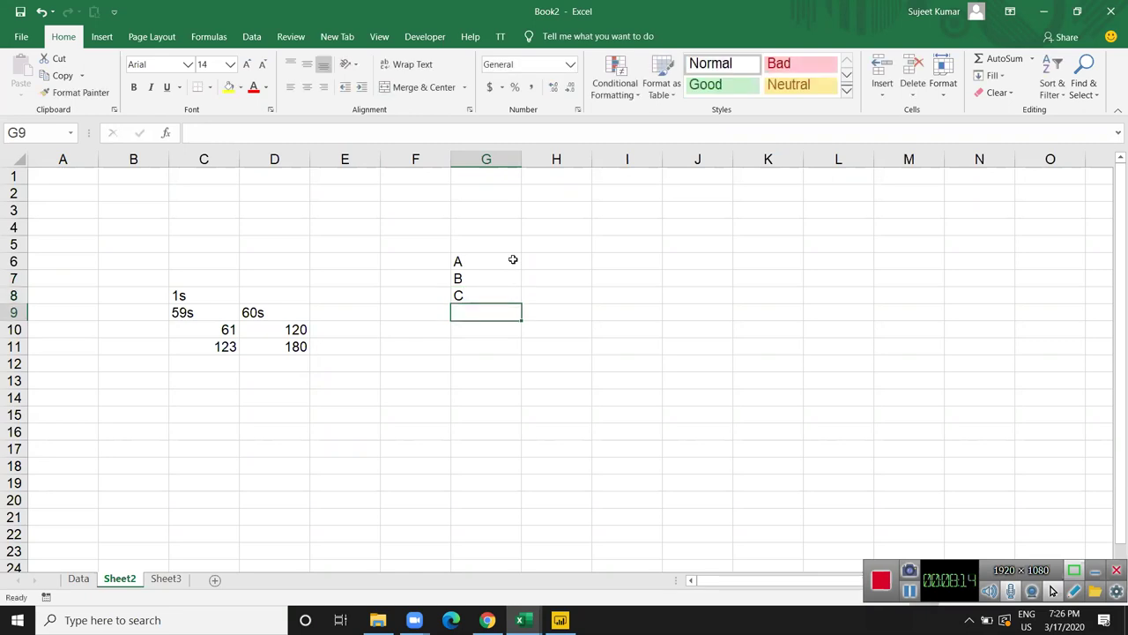
pyautogui.press('Up')
pyautogui.press('Up')
pyautogui.press('Up')
pyautogui.press('Right')
pyautogui.press('Up')
pyautogui.press('Up')
pyautogui.press('Right')
pyautogui.write('Jo')
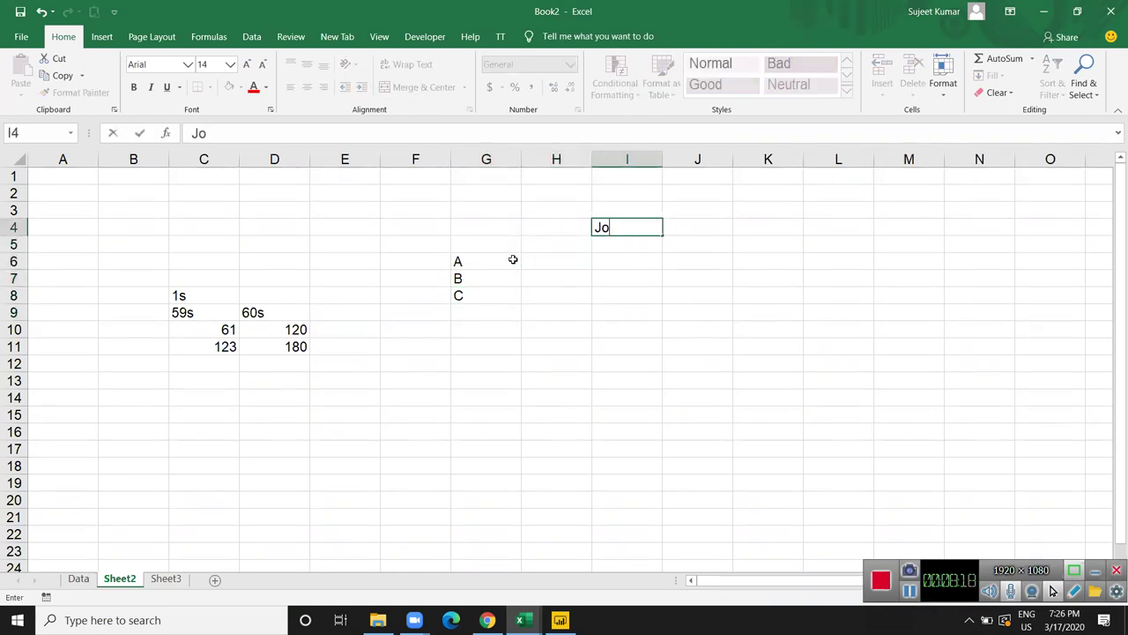
pyautogui.write('in')
pyautogui.press('Return')
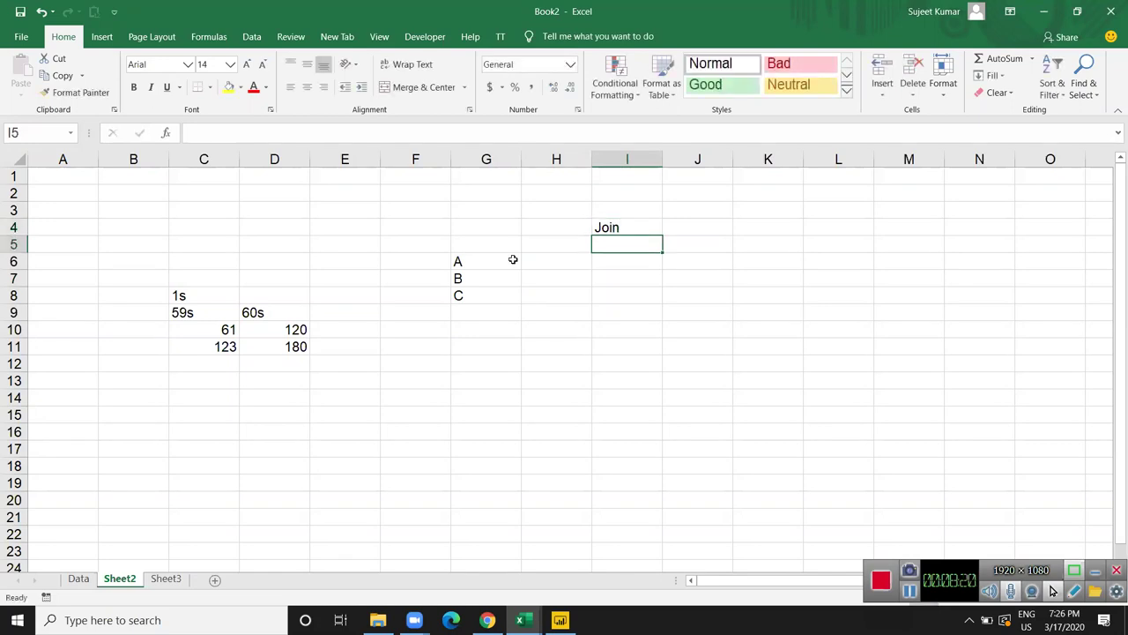
# - Copy the A-B pair into H6:H7 and the B-C pair into I6:I7
pyautogui.press('Left')
pyautogui.press('Left')
pyautogui.press('Left')
pyautogui.press('Down')
pyautogui.press('Right')
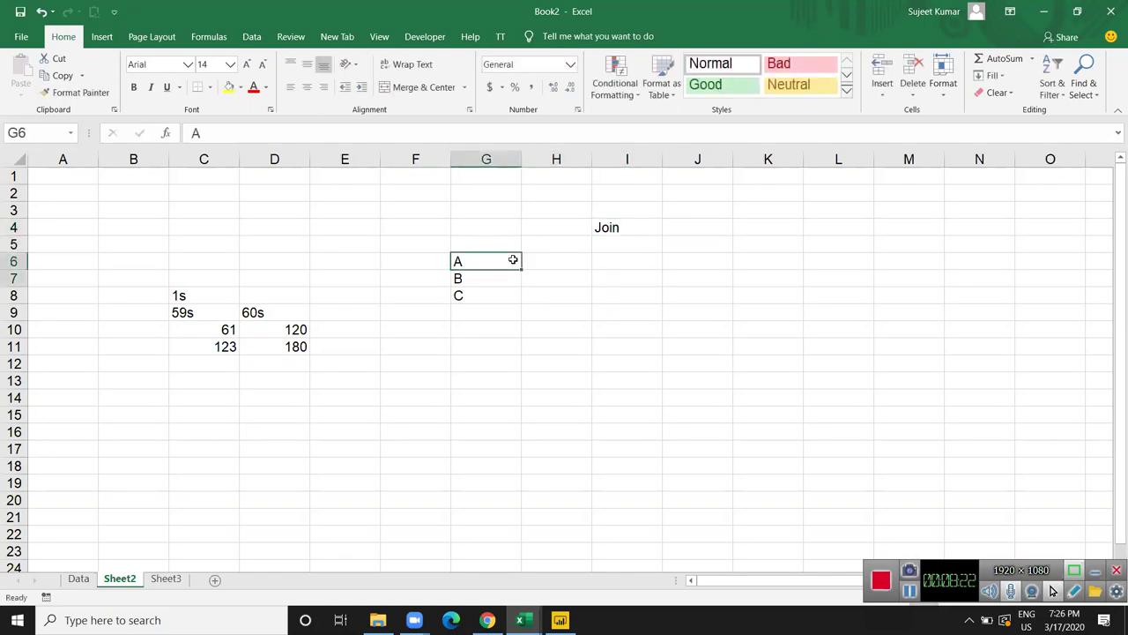
pyautogui.hotkey('shift', 'Down')
pyautogui.hotkey('ctrl', 'c')
pyautogui.press('Right')
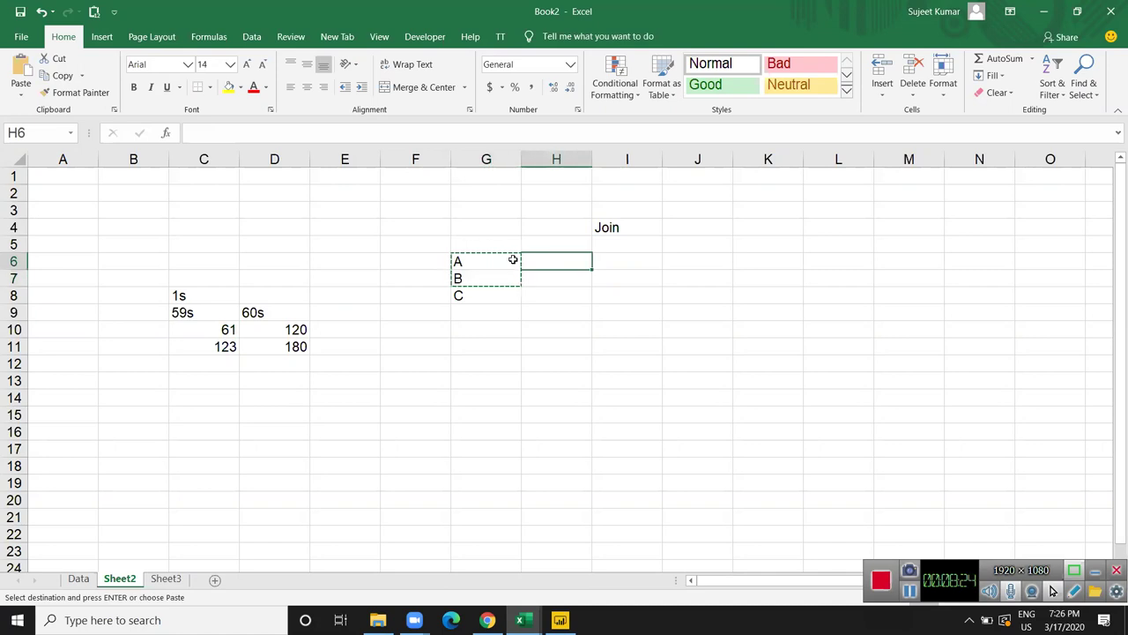
pyautogui.hotkey('ctrl', 'v')
pyautogui.press('Down')
pyautogui.press('Left')
pyautogui.hotkey('shift', 'Down')
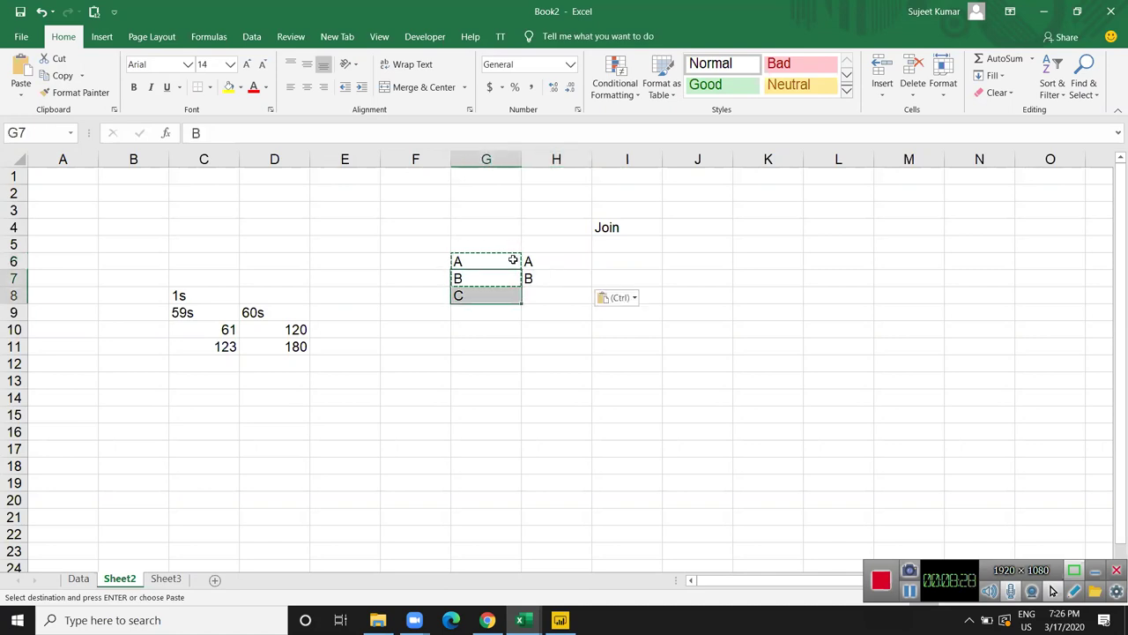
pyautogui.hotkey('ctrl', 'c')
pyautogui.press('Up')
pyautogui.press('Right')
pyautogui.press('Right')
pyautogui.hotkey('ctrl', 'v')
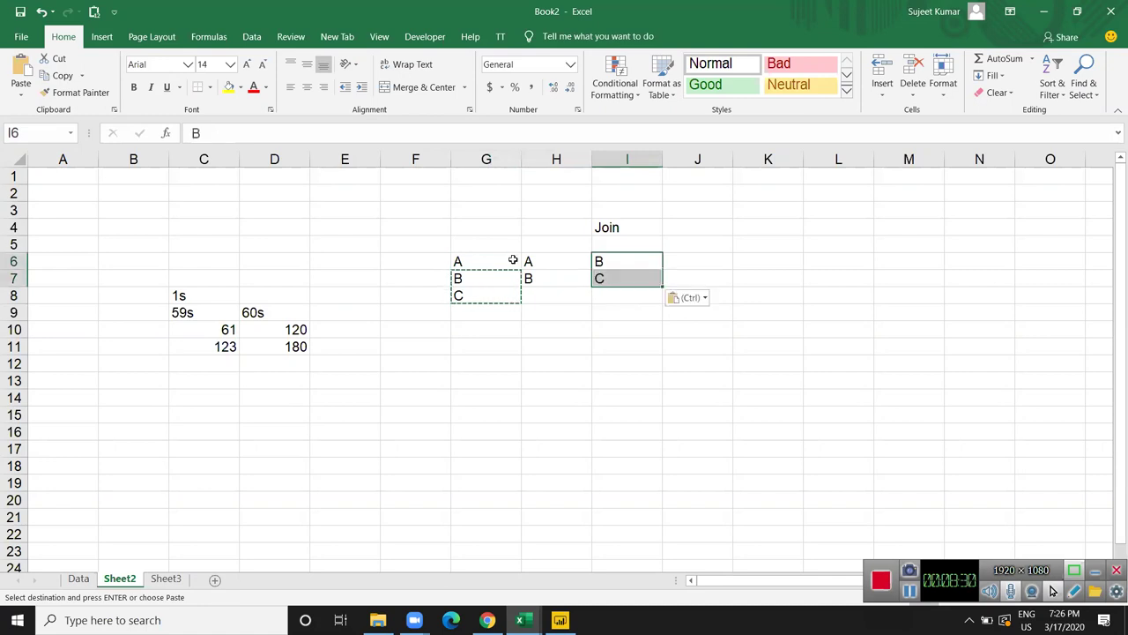
# - Copy the A and C cells into J6:J7, then select all pairs in H6:J7
pyautogui.press('Left')
pyautogui.press('Left')
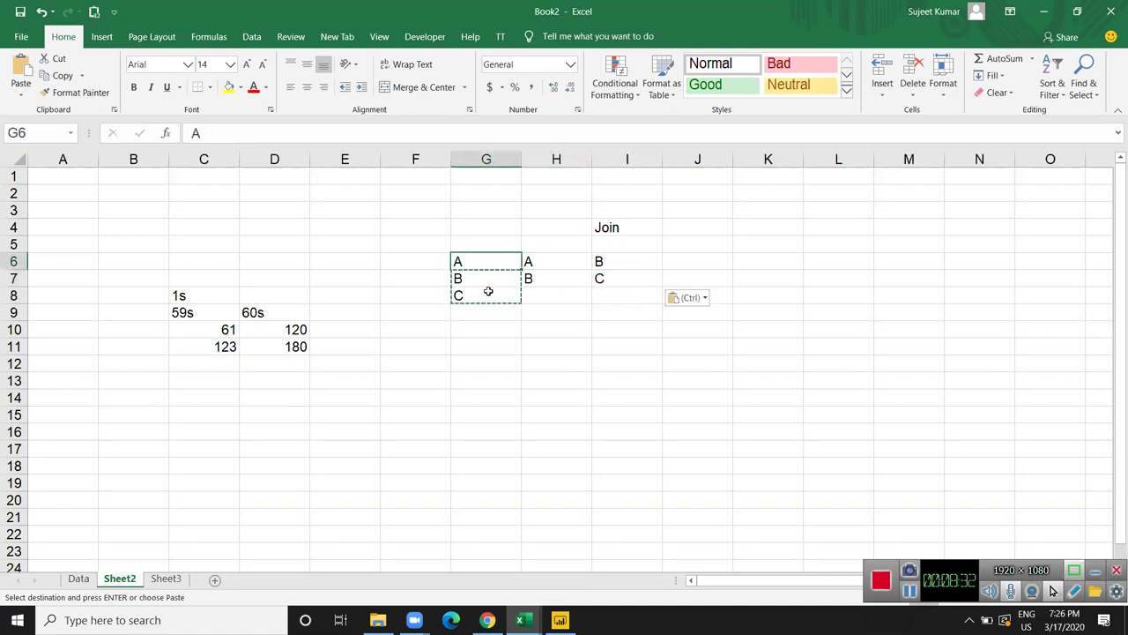
pyautogui.click(485, 295)
pyautogui.hotkey('ctrl', 'c')
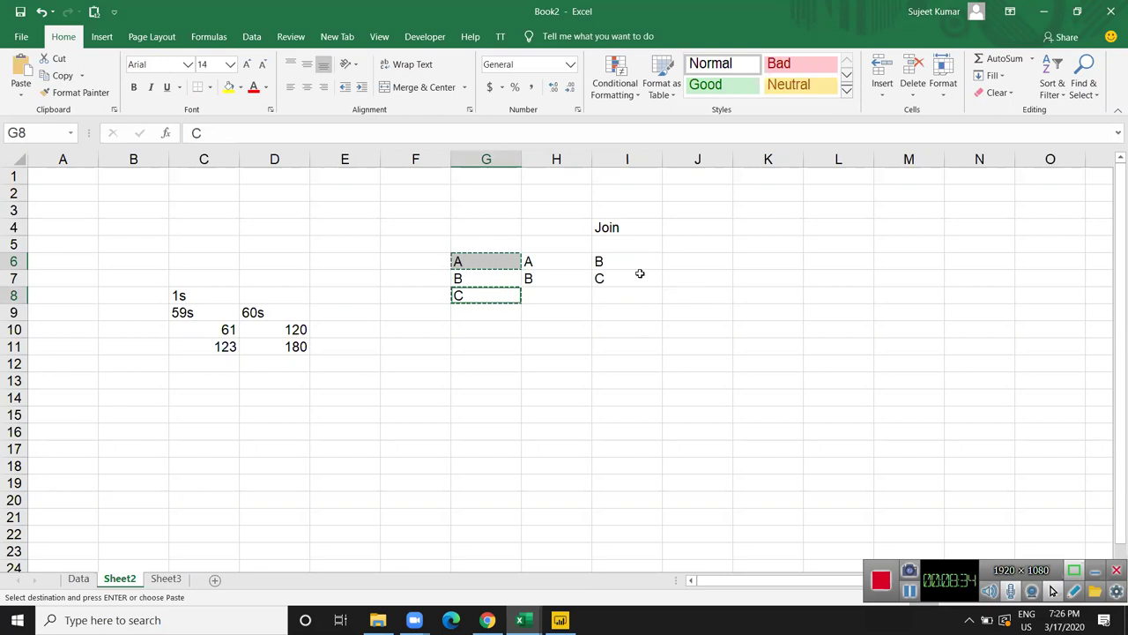
pyautogui.click(674, 262)
pyautogui.hotkey('ctrl', 'v')
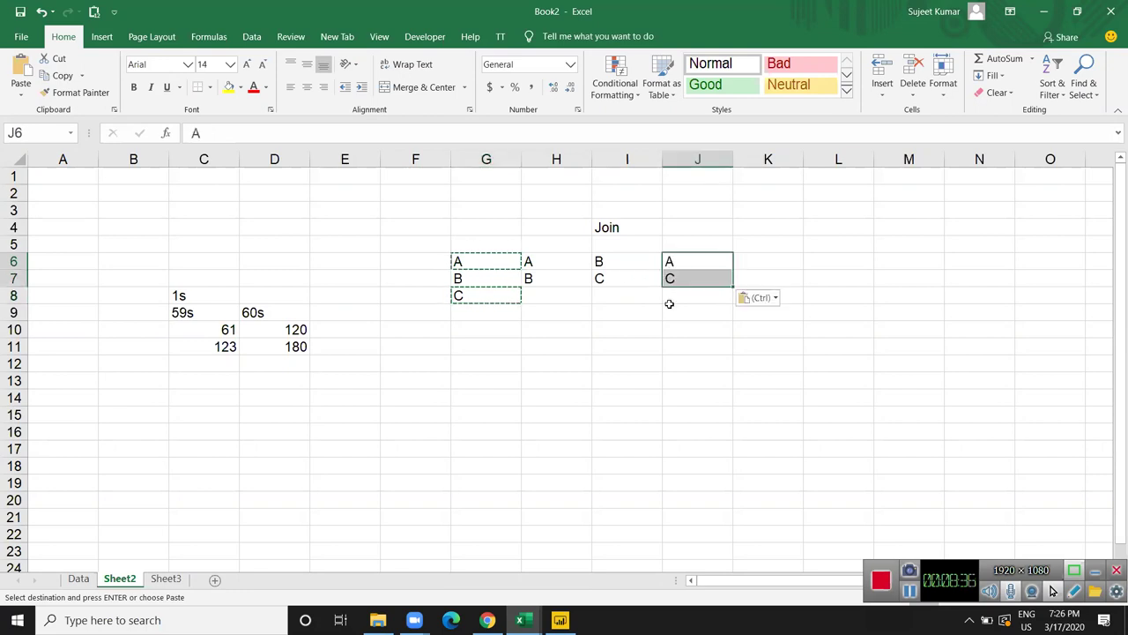
pyautogui.press('Escape')
pyautogui.moveTo(531, 261); pyautogui.dragTo(667, 278)
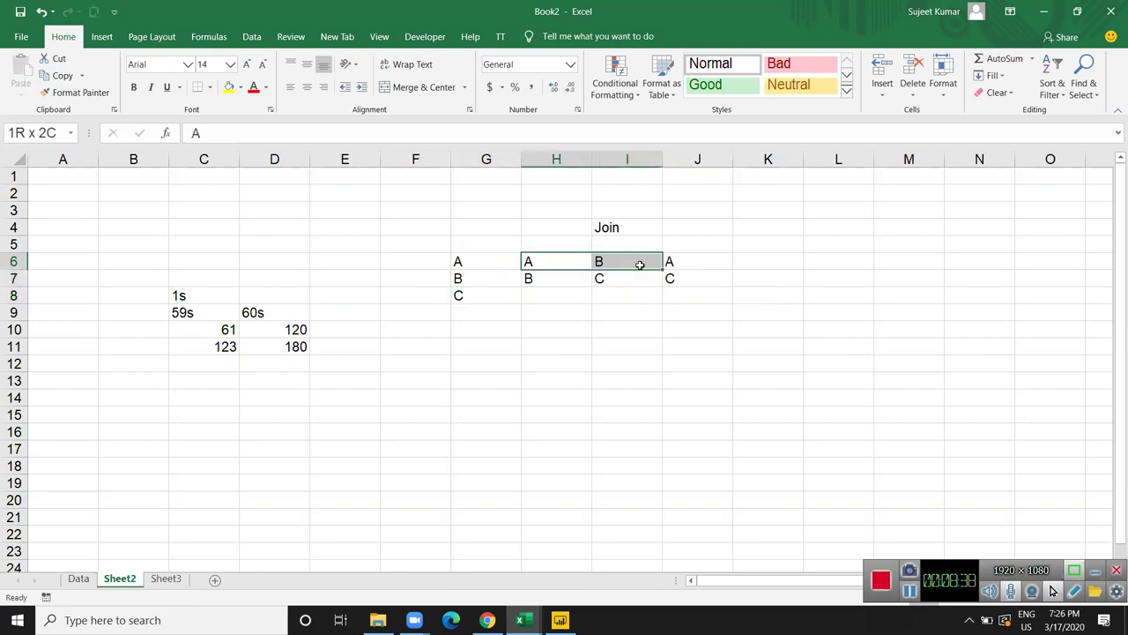
# - Enter =COMBIN(3,2) in Excel cell H9
pyautogui.click(582, 313)
pyautogui.write('=com')
pyautogui.press('Tab')
pyautogui.write('3,2)')
pyautogui.press('Return')
pyautogui.click(568, 310)
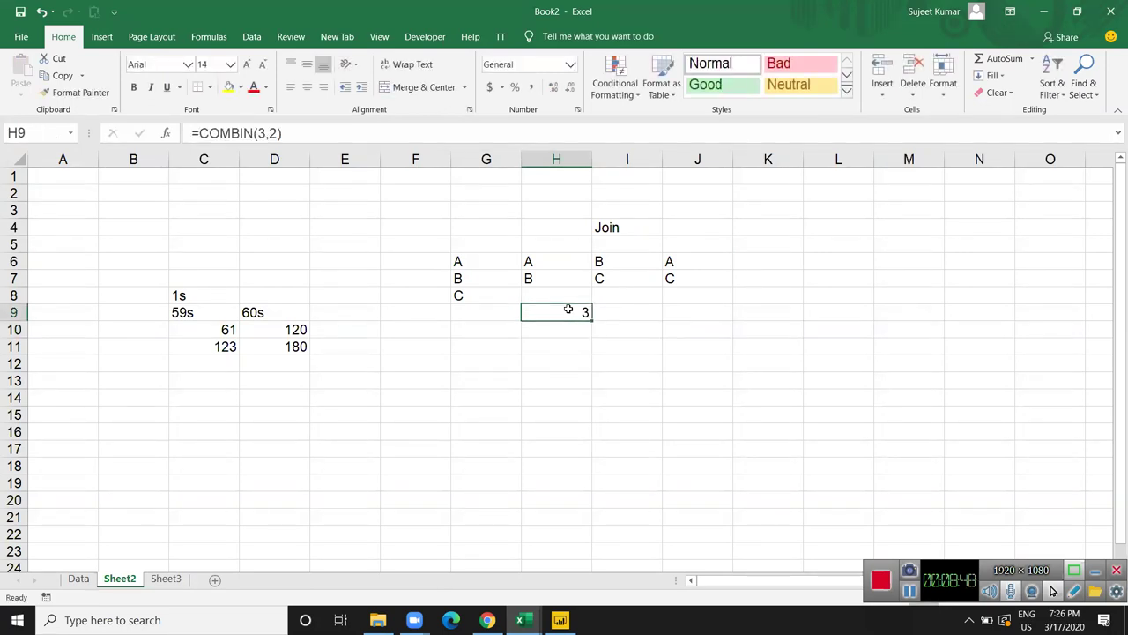
# - Change H9 to =COMBIN(5,2) so it shows 10, then return to Power BI Desktop
pyautogui.click(263, 133)
pyautogui.press('BackSpace')
pyautogui.write('5')
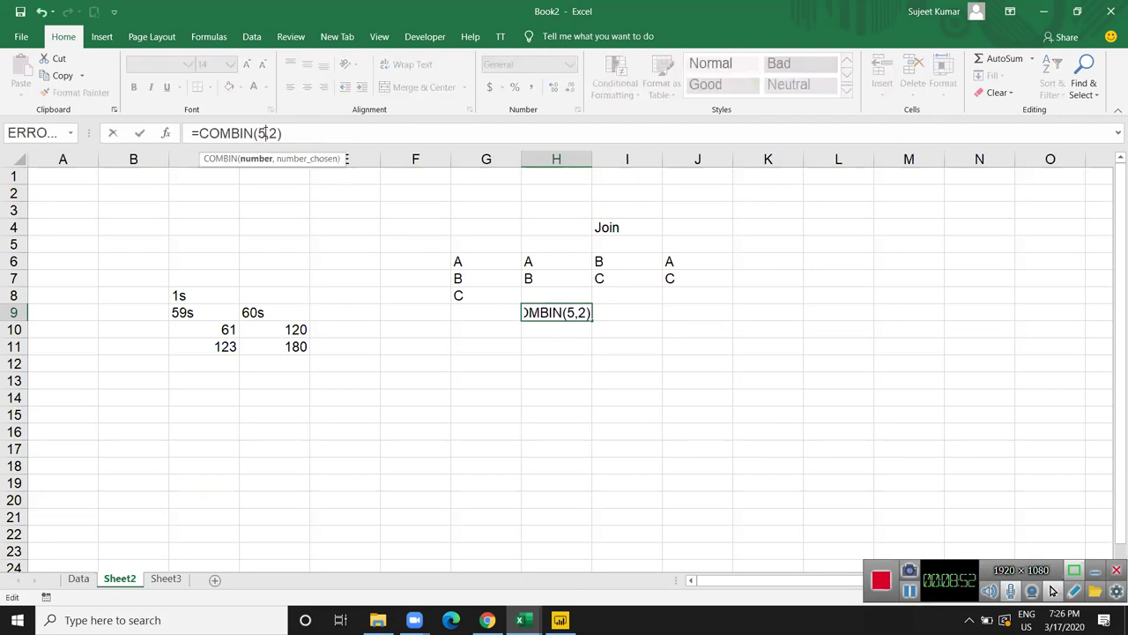
pyautogui.press('Return')
pyautogui.press('Up')
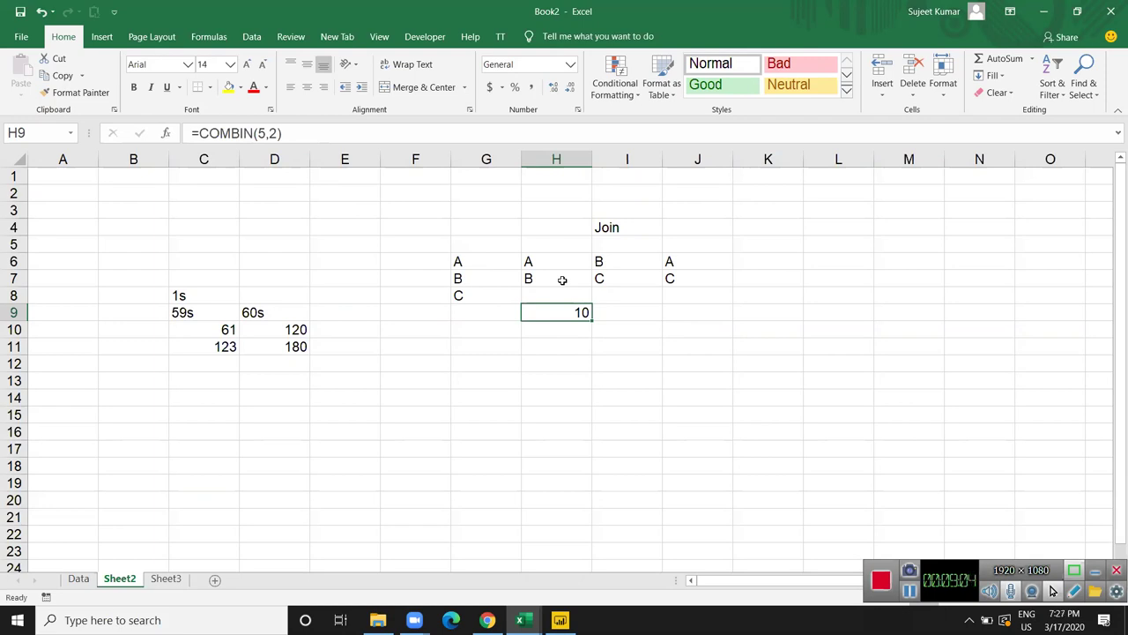
pyautogui.hotkey('alt', 'Tab')
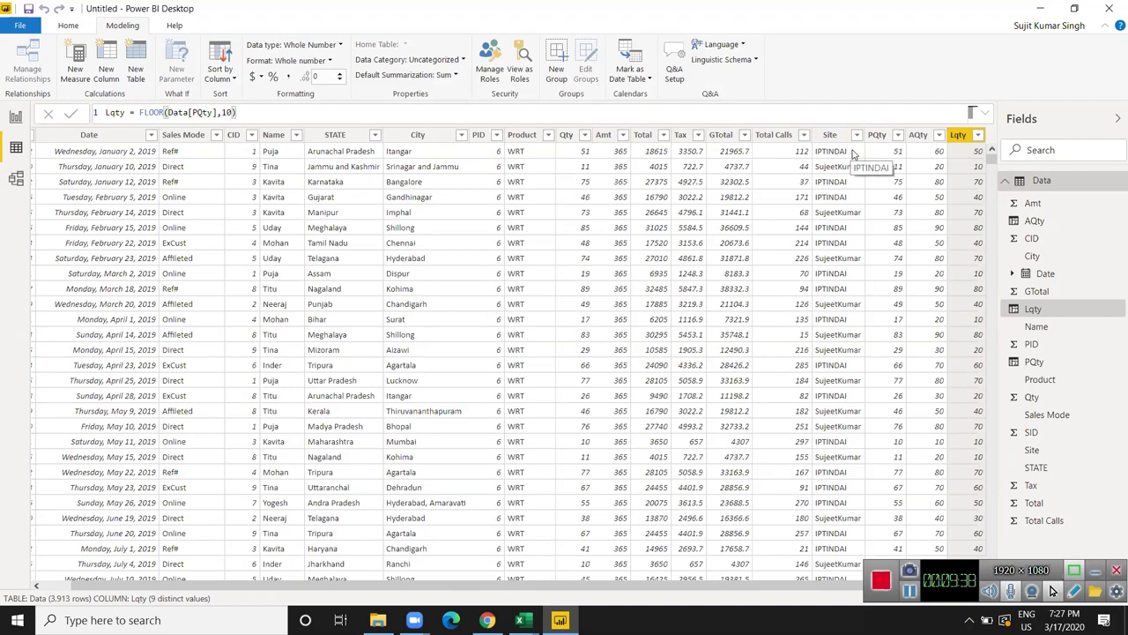
# - Add a calculated column named combin with the formula COMBIN(Data[Qty],2)
pyautogui.click(112, 78)
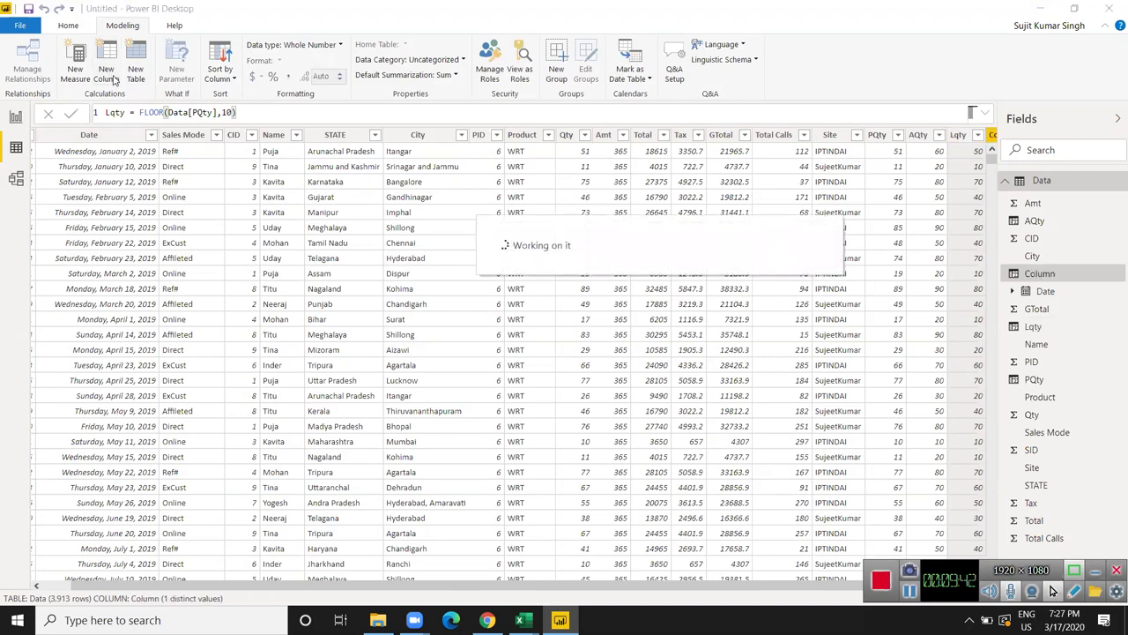
pyautogui.doubleClick(123, 113)
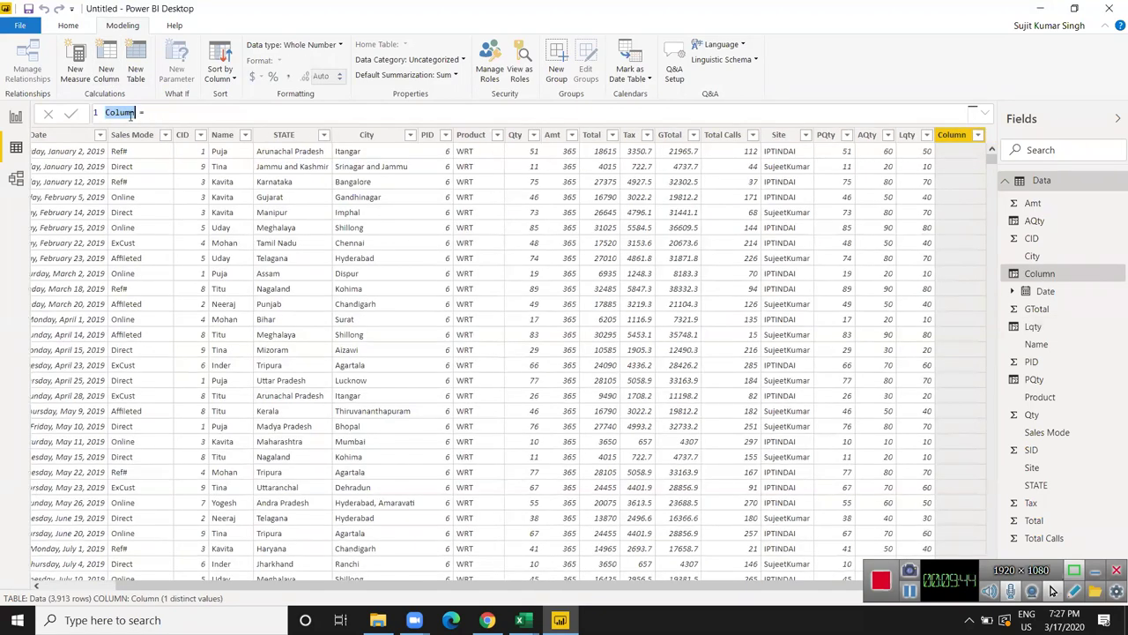
pyautogui.press('BackSpace')
pyautogui.write('co')
pyautogui.write('mbin')
pyautogui.write('c')
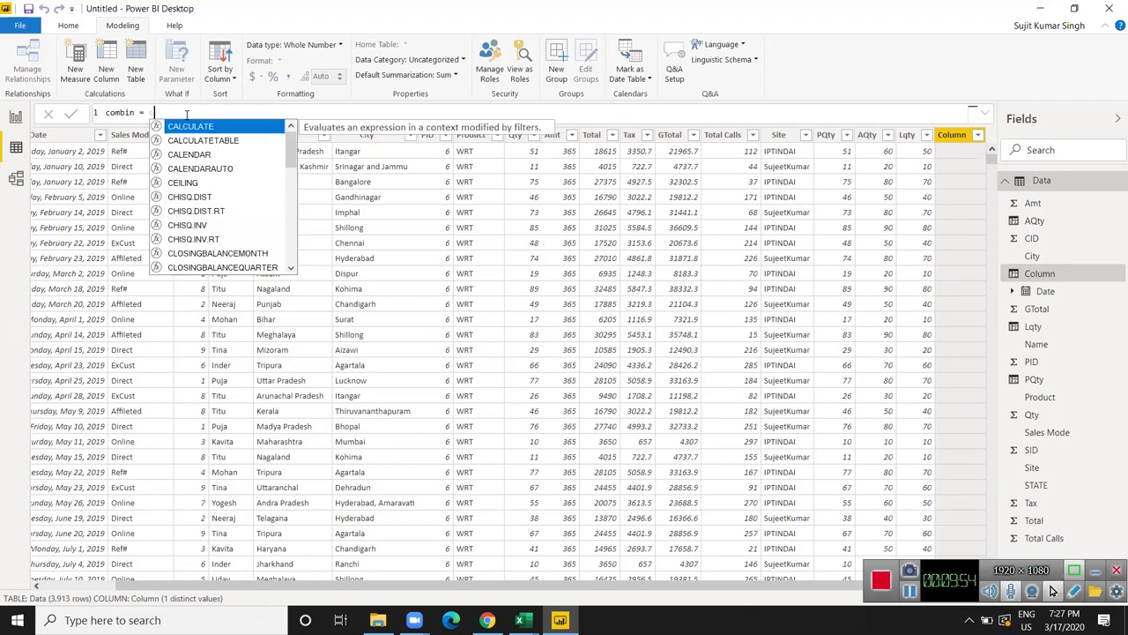
pyautogui.write('om')
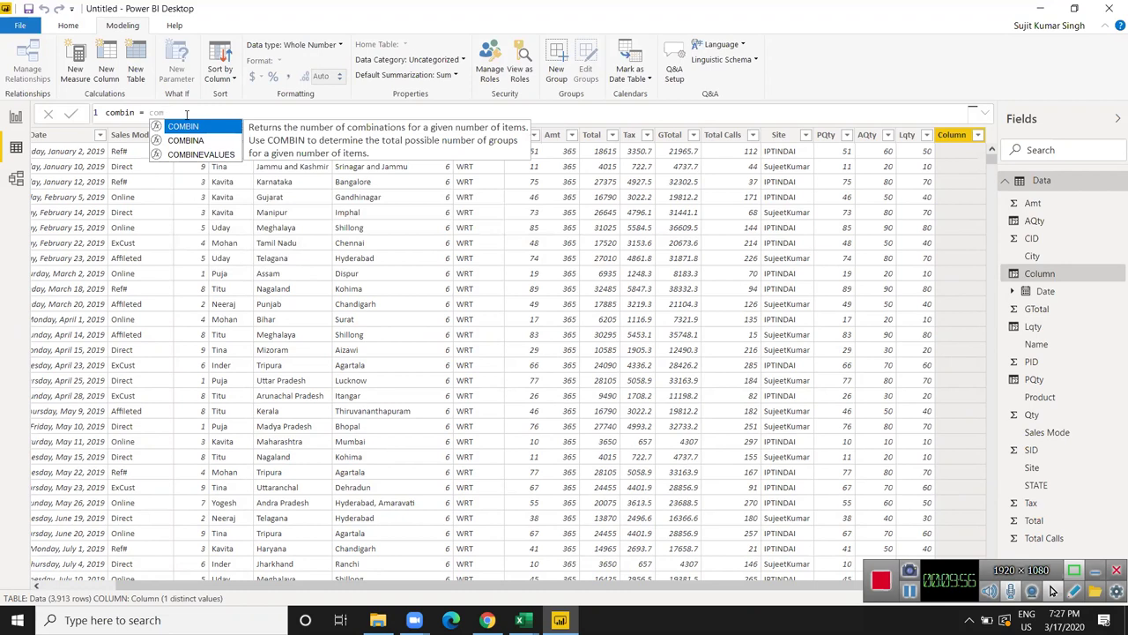
pyautogui.press('Tab')
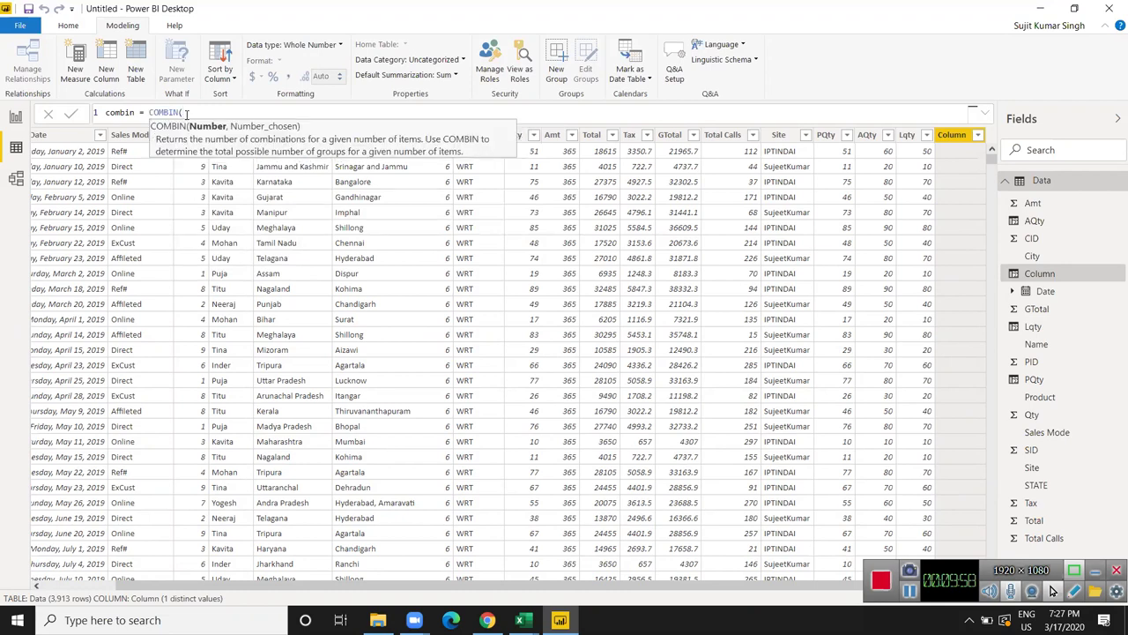
pyautogui.write('q')
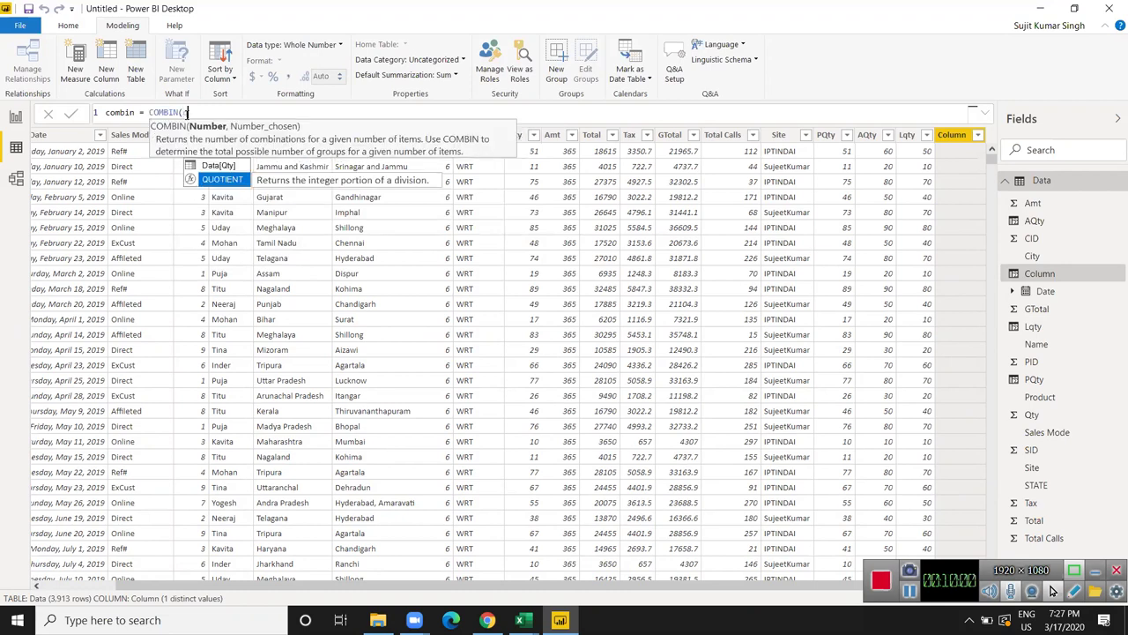
pyautogui.write('ty')
pyautogui.press('Tab')
pyautogui.write(',2')
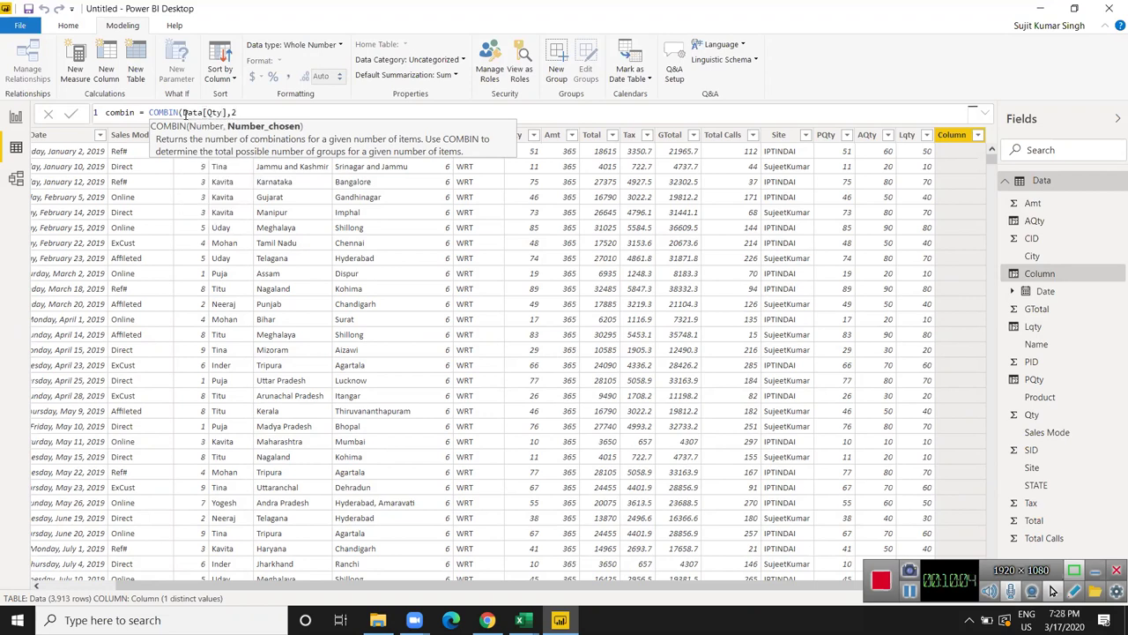
pyautogui.write(')')
pyautogui.press('Return')
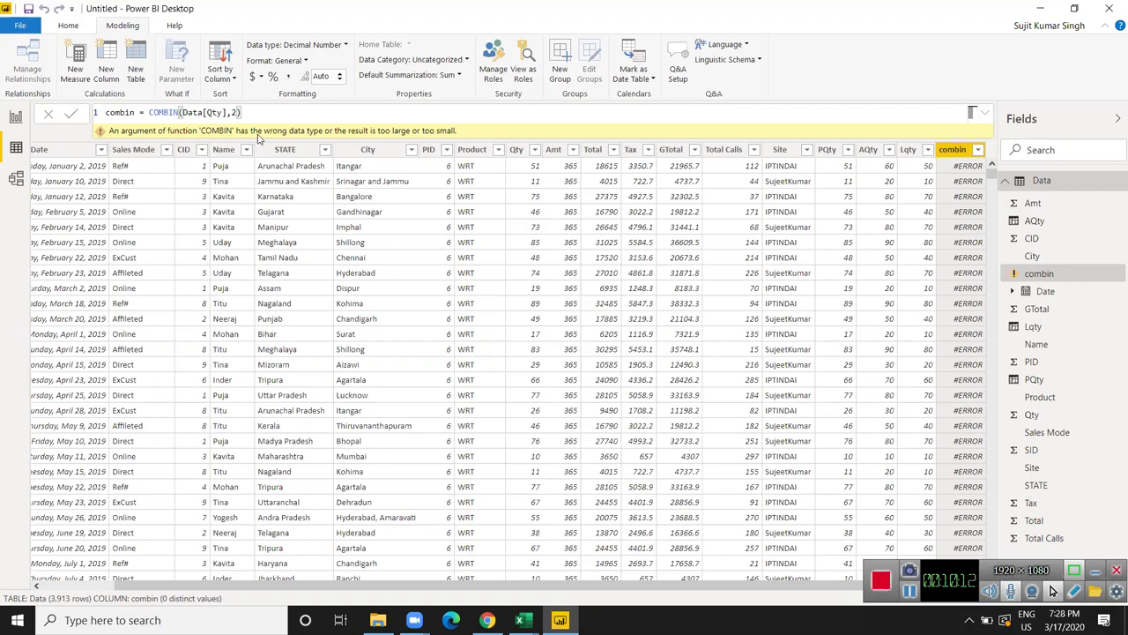
# - Change the combin formula to COMBIN(Data[PQty],2) so it returns values like 1275
pyautogui.click(212, 112)
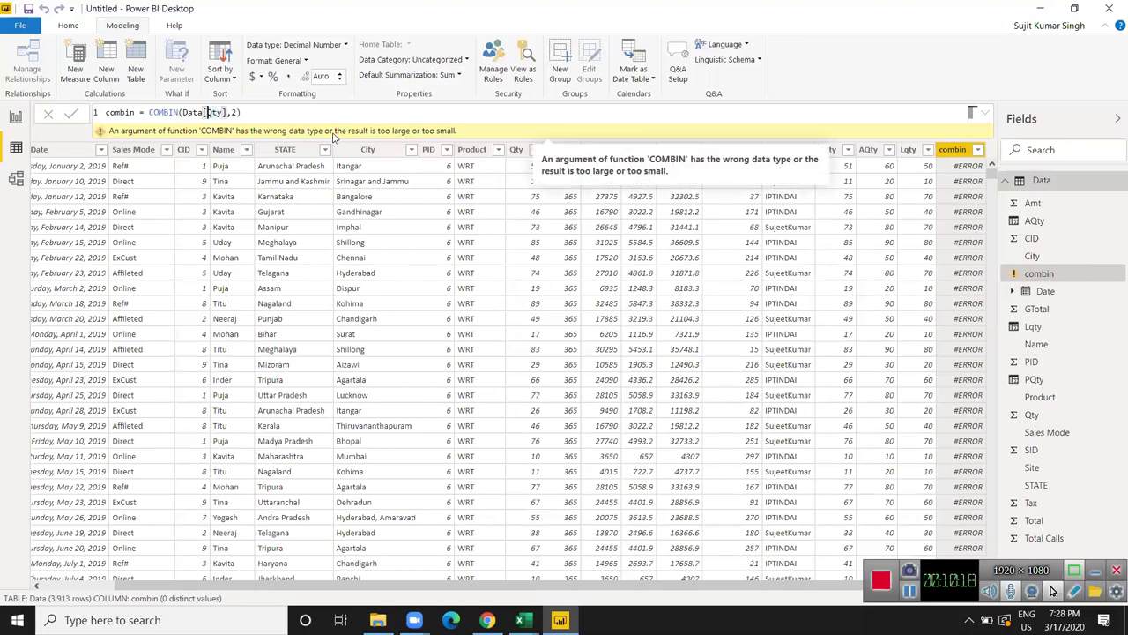
pyautogui.write('P')
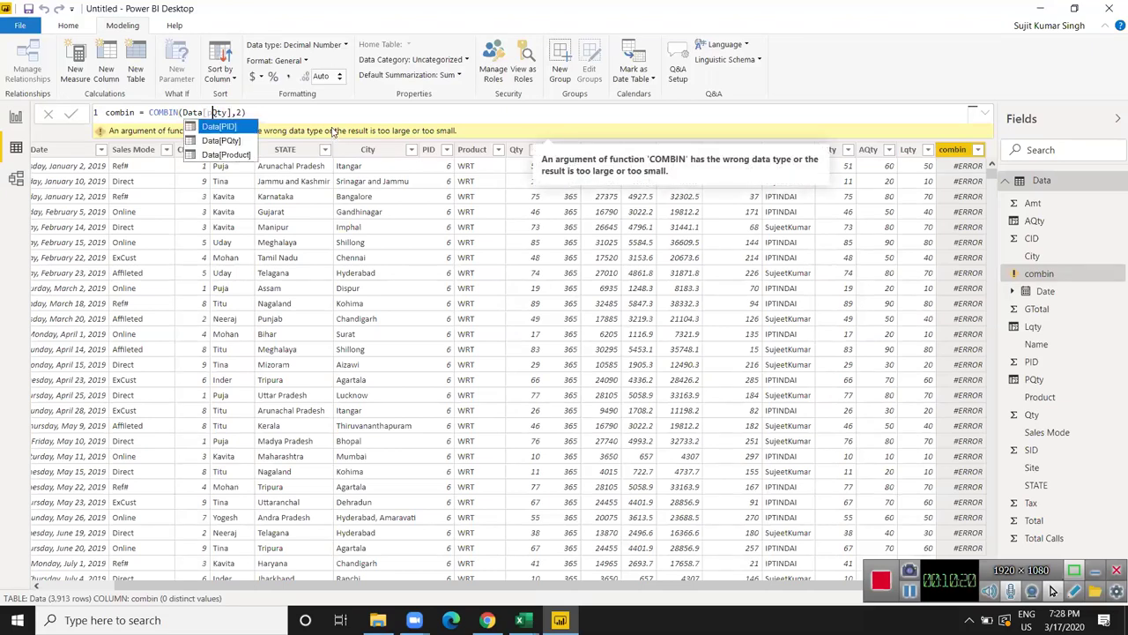
pyautogui.press('Down')
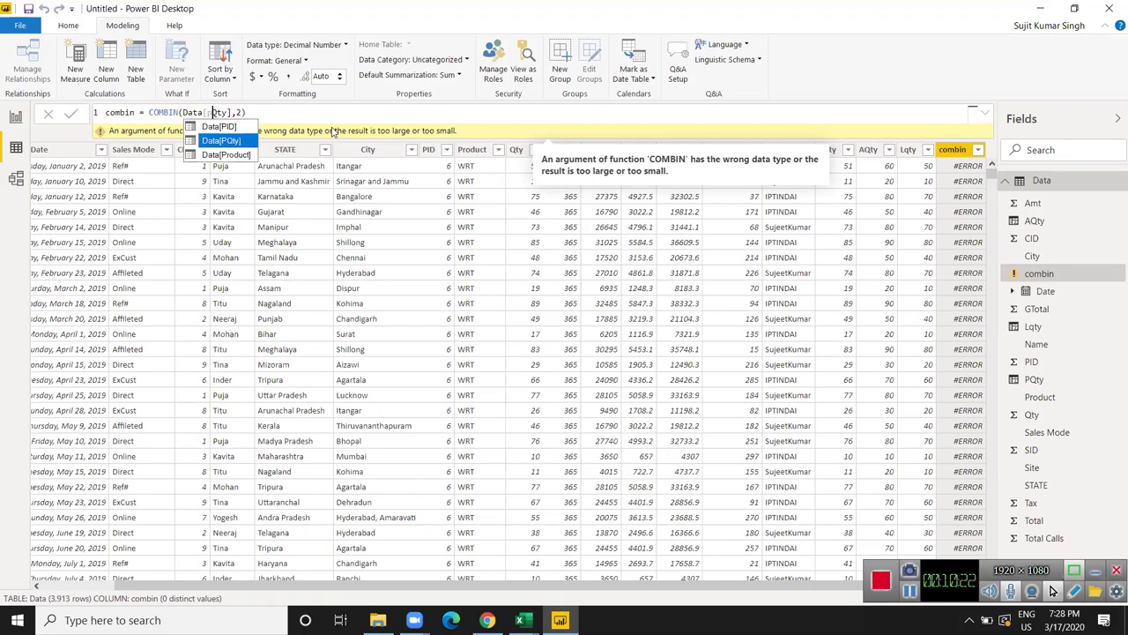
pyautogui.press('Tab')
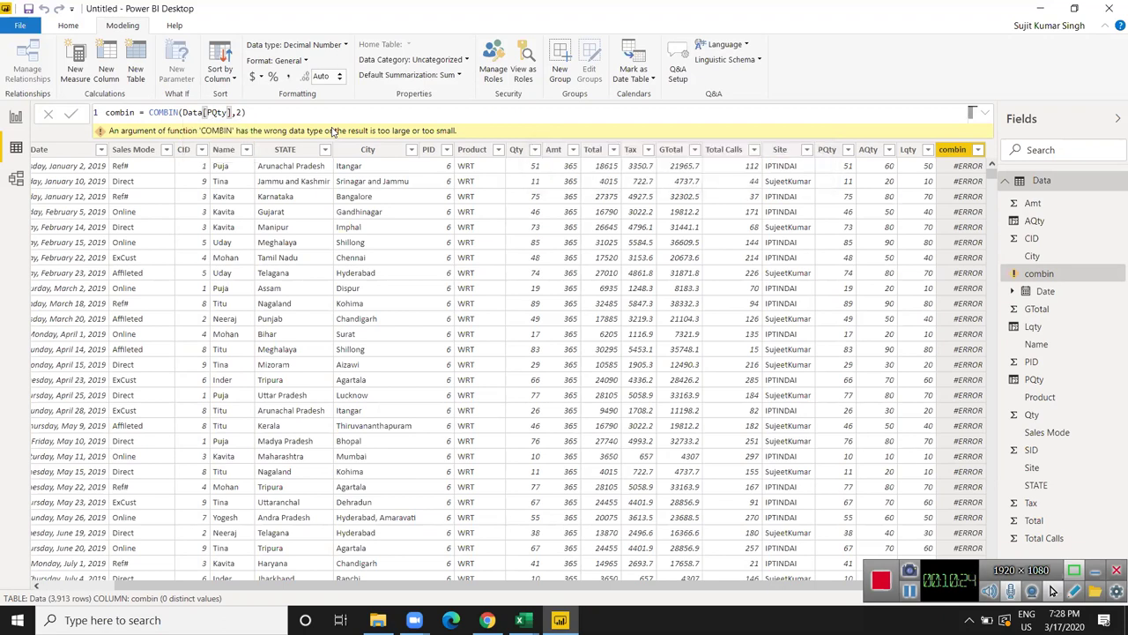
pyautogui.press('Return')
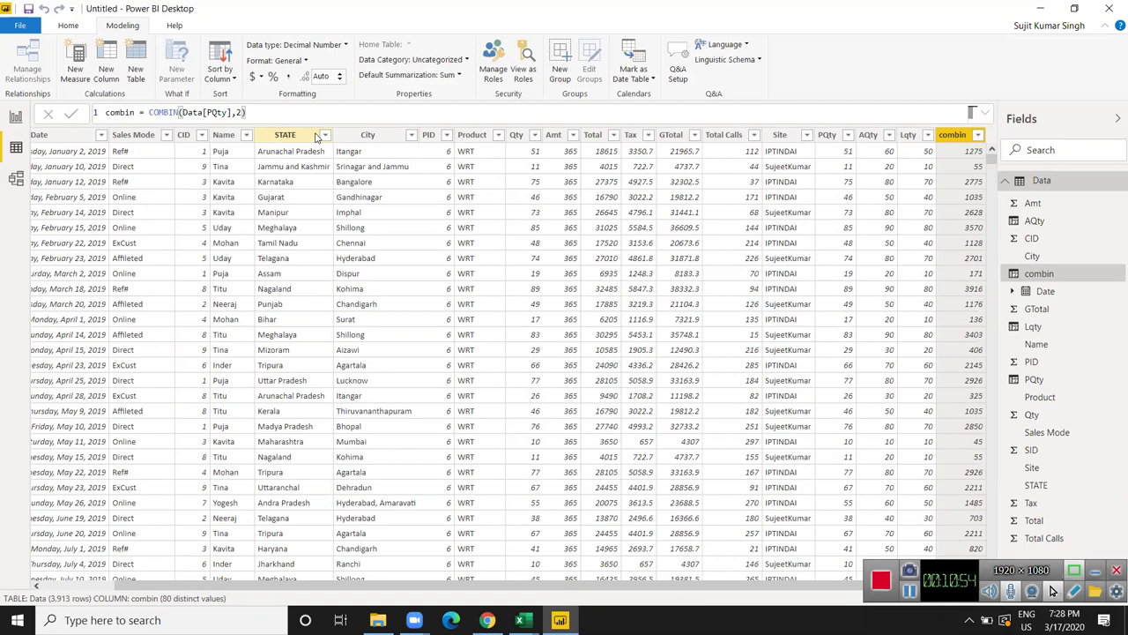
# - Format the GTotal column as US dollar currency, then bring up its currency symbol list
pyautogui.click(516, 141)
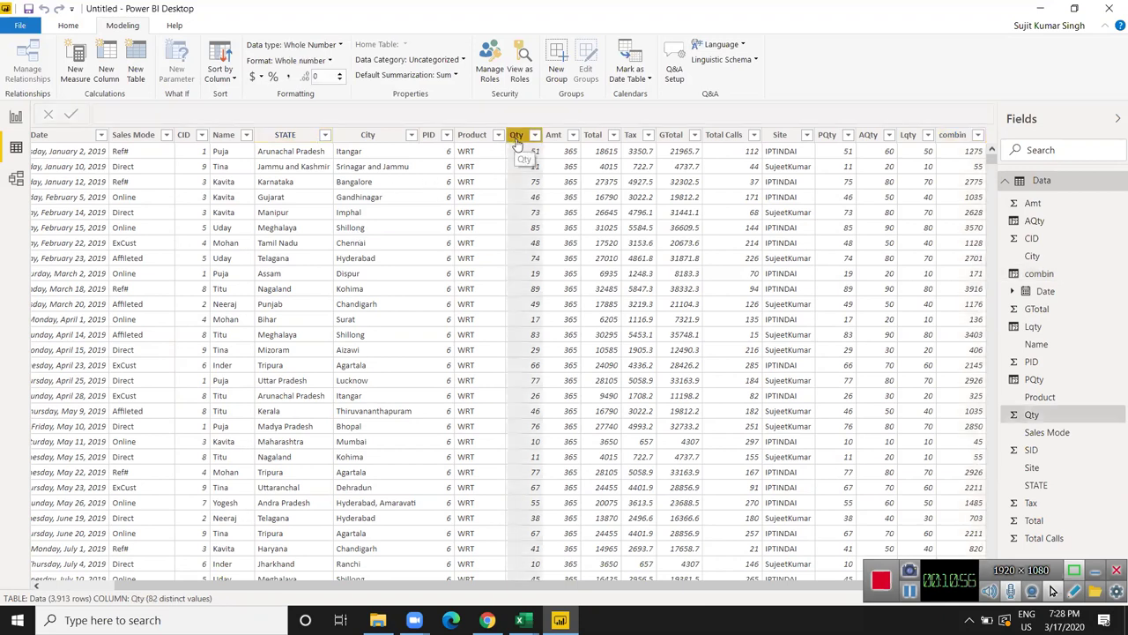
pyautogui.click(604, 152)
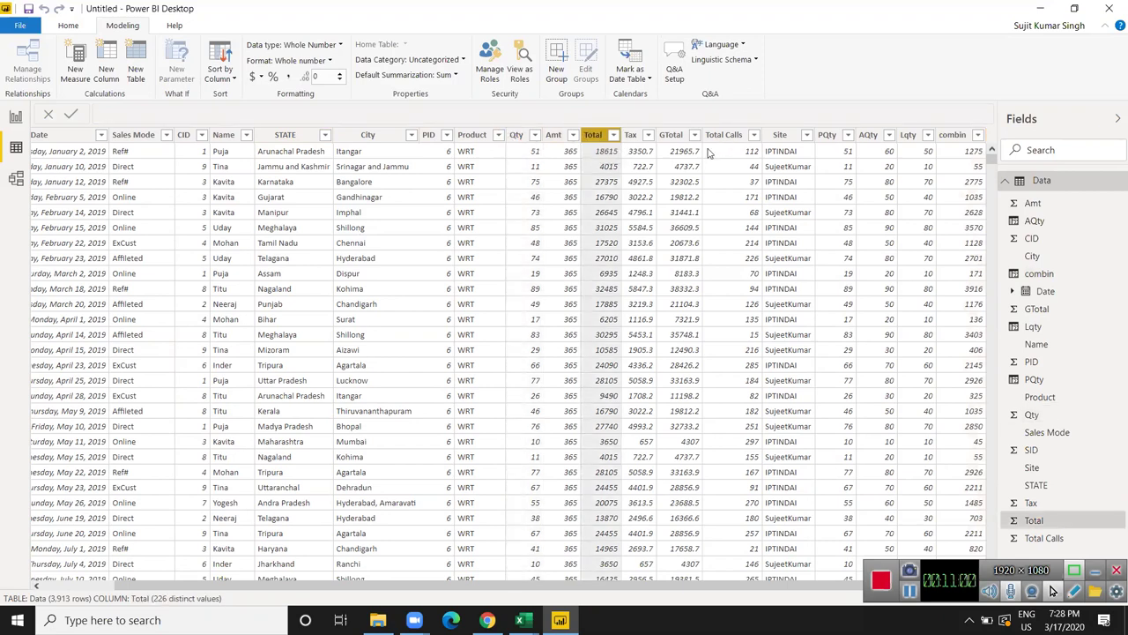
pyautogui.click(684, 139)
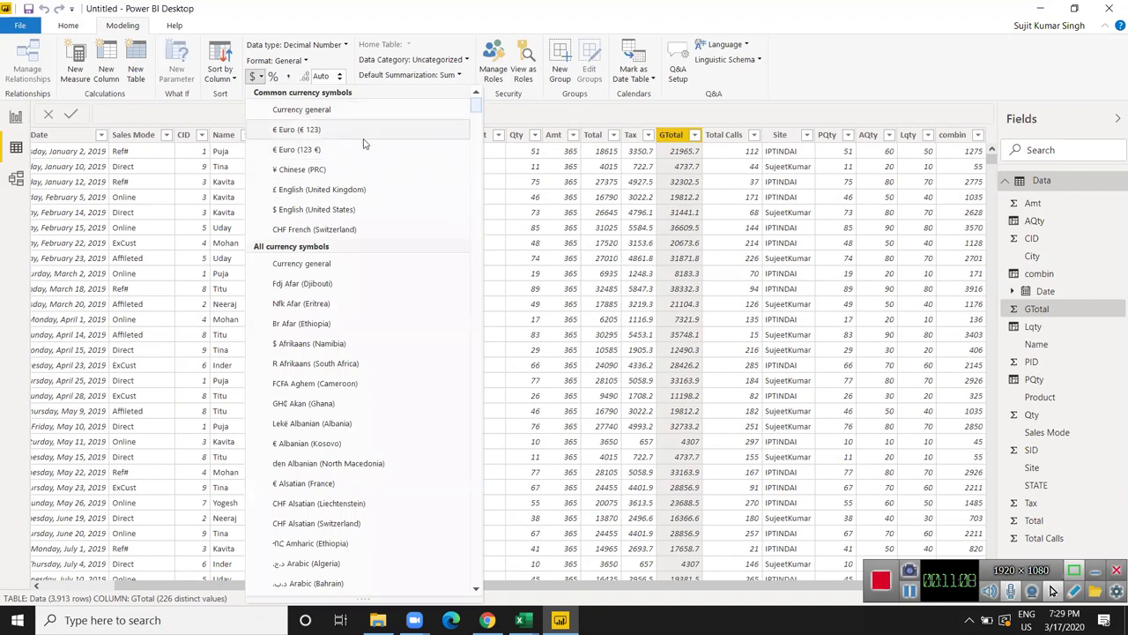
pyautogui.click(357, 212)
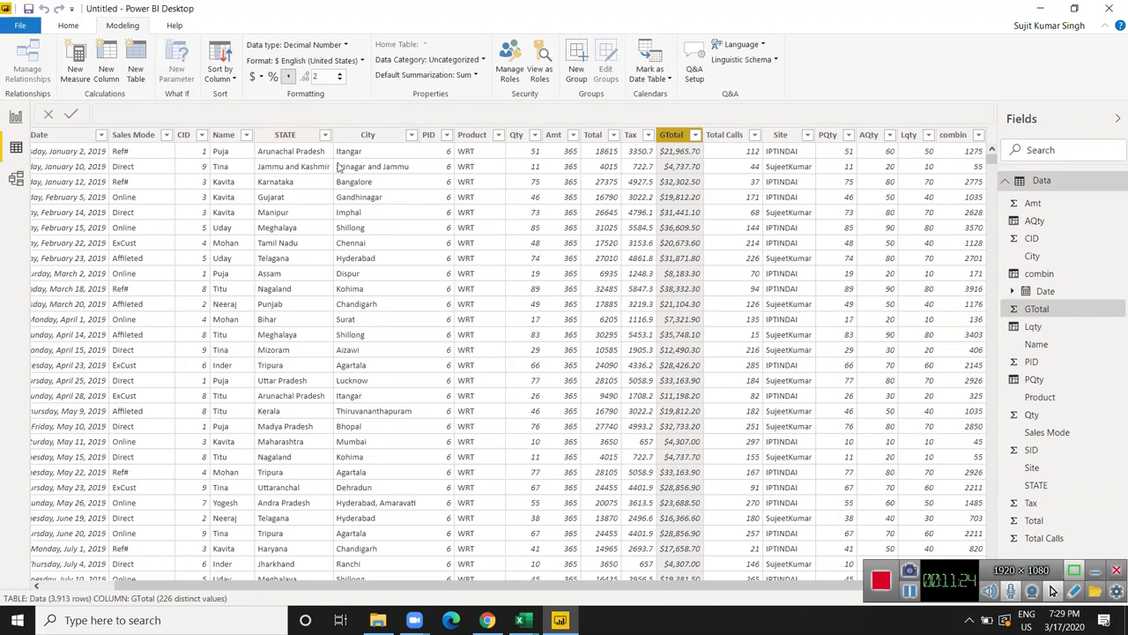
pyautogui.click(547, 231)
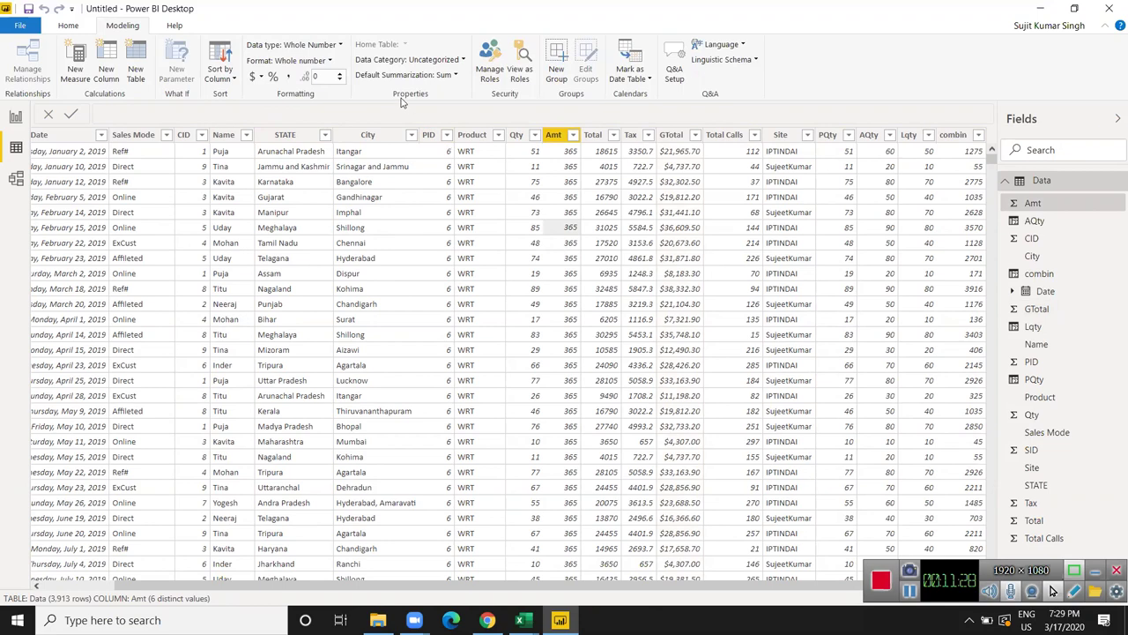
pyautogui.click(670, 135)
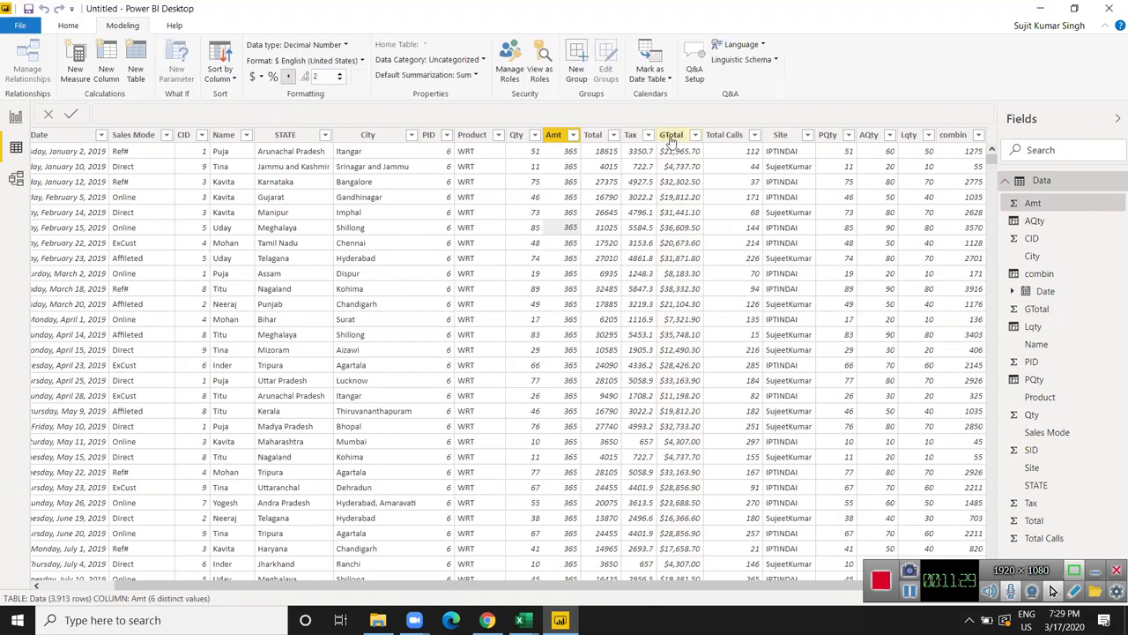
pyautogui.click(261, 78)
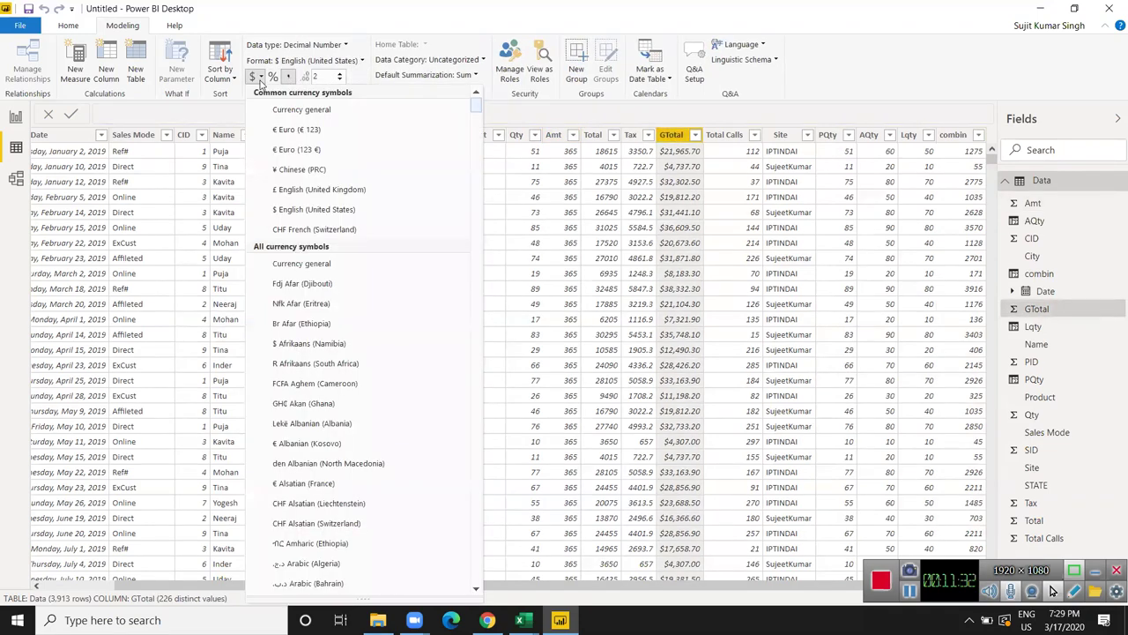
# - Apply the Currency general format to the GTotal column
pyautogui.click(291, 111)
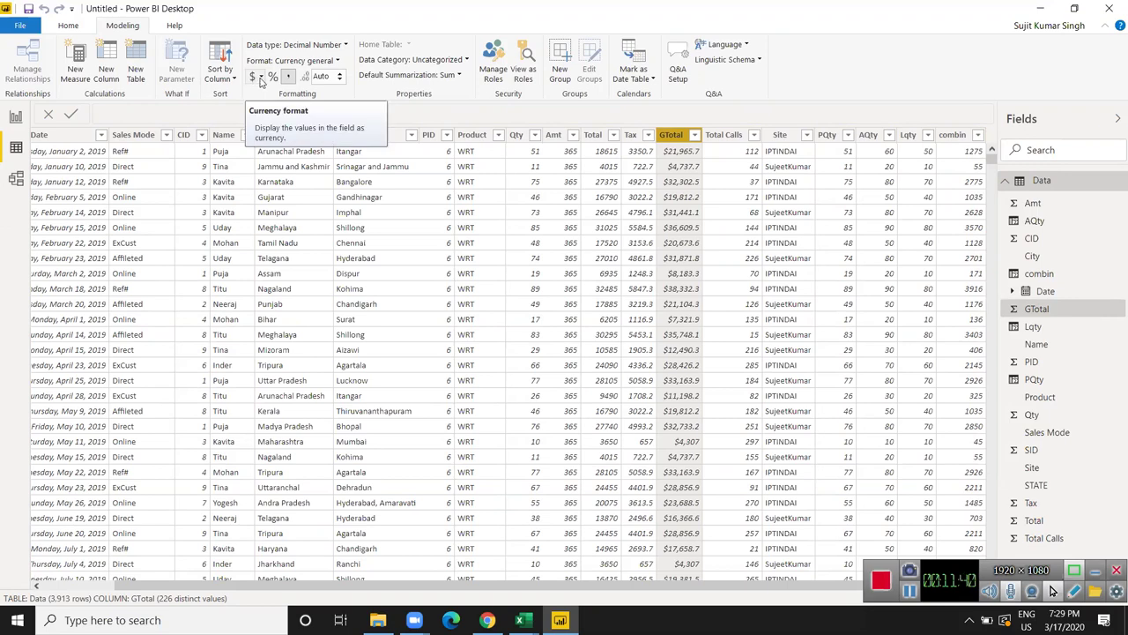
pyautogui.click(261, 78)
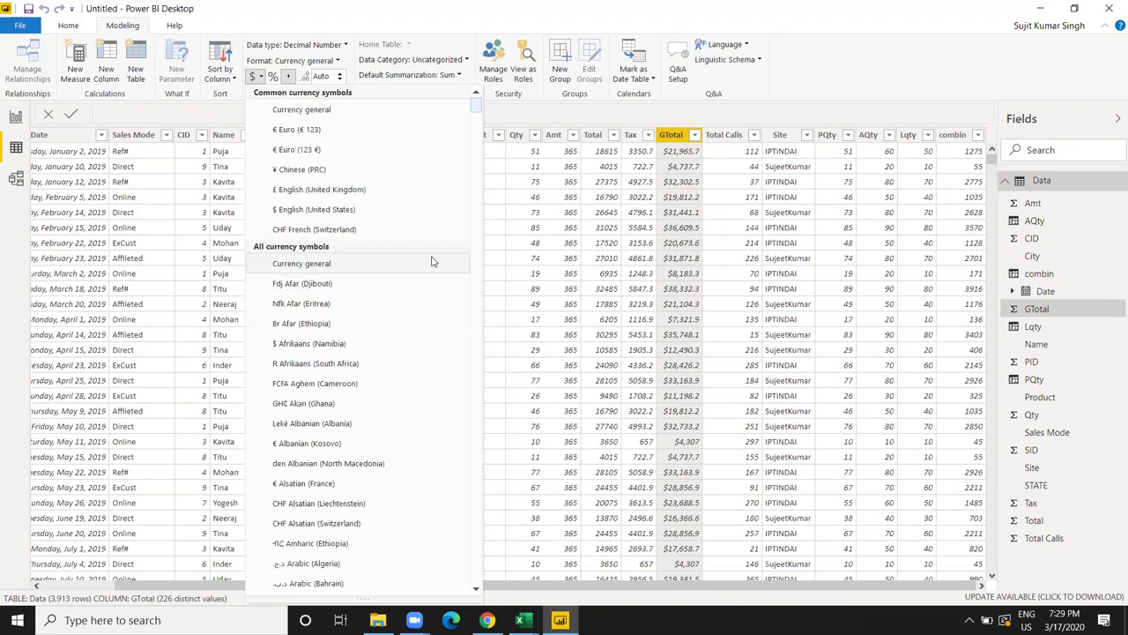
pyautogui.scroll(-3, 427, 382)
pyautogui.scroll(3, 432, 375)
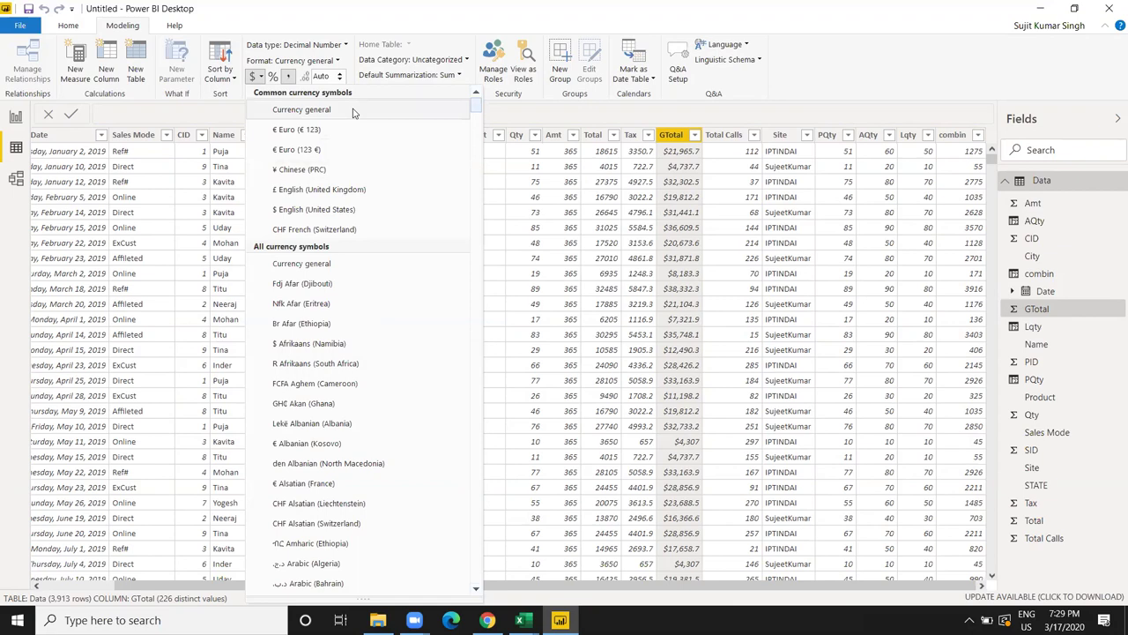
pyautogui.click(300, 109)
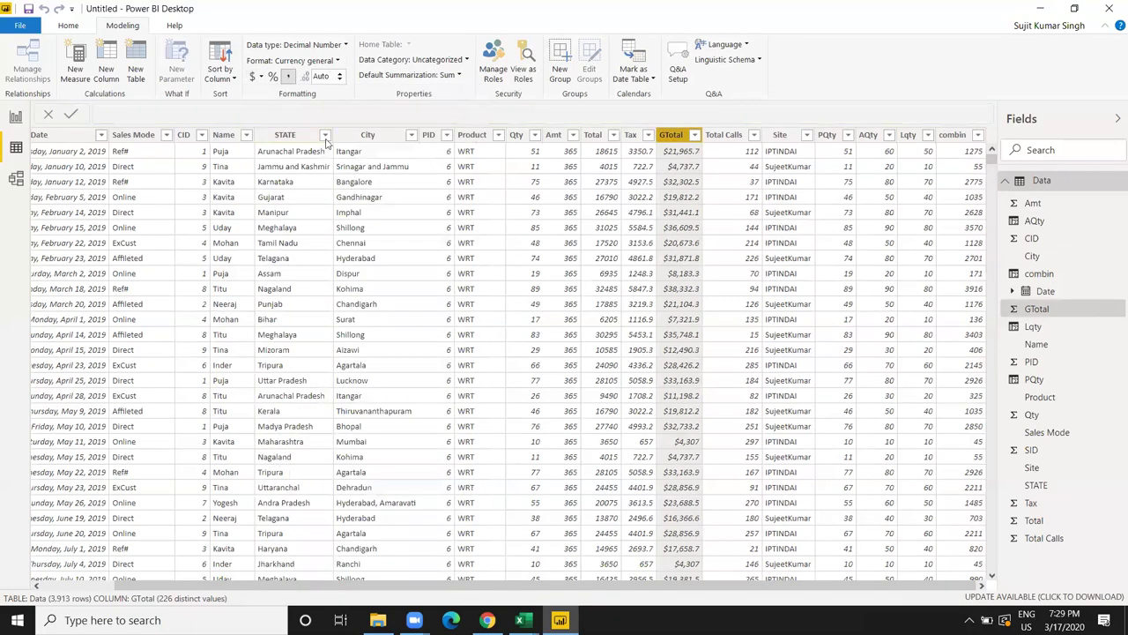
pyautogui.click(257, 77)
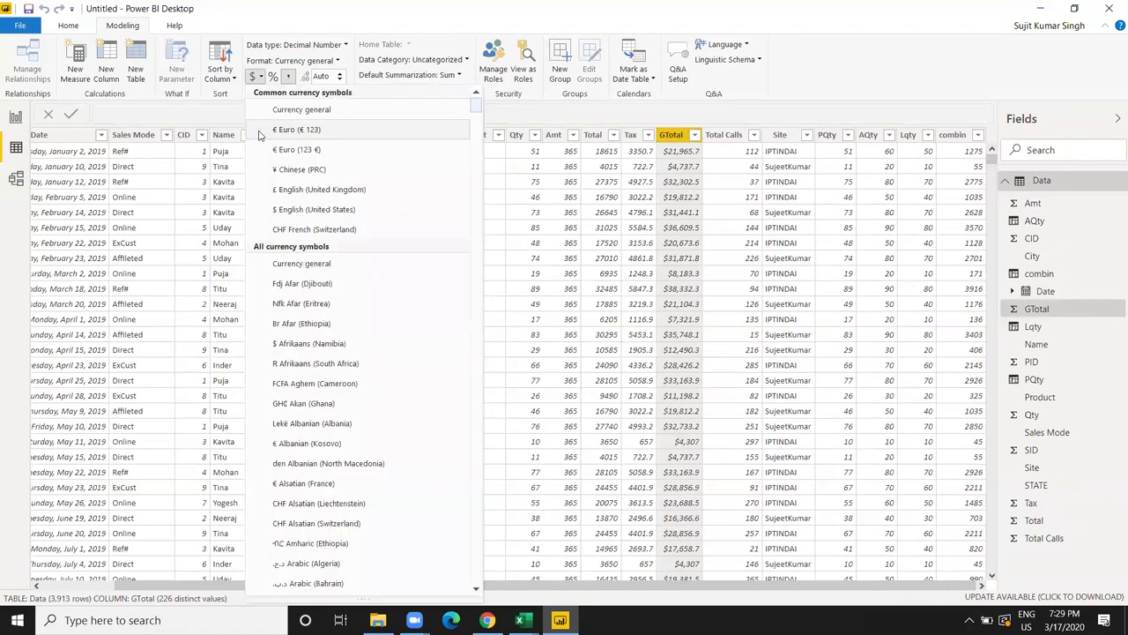
pyautogui.click(302, 111)
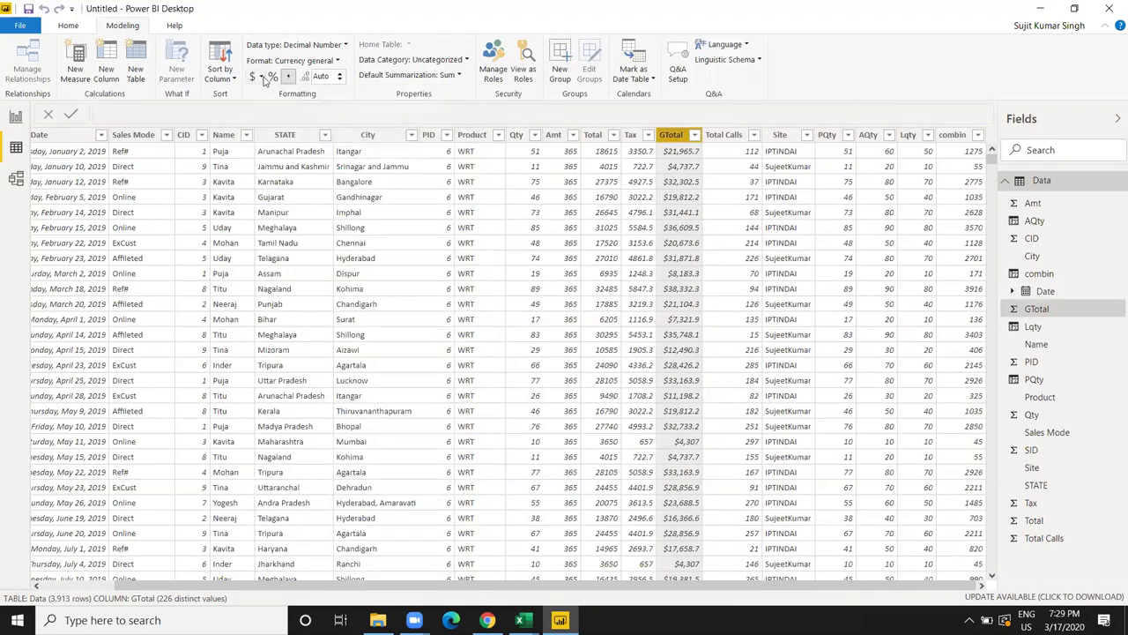
# - Set the GTotal column's format to General so values read like 21965.7
pyautogui.click(262, 78)
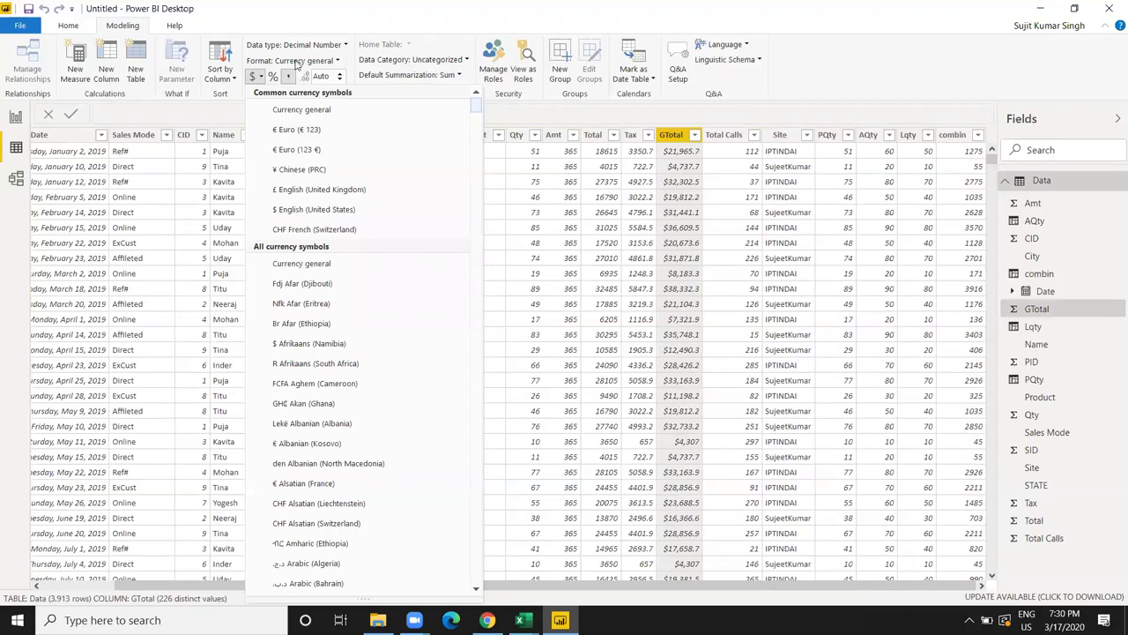
pyautogui.click(297, 62)
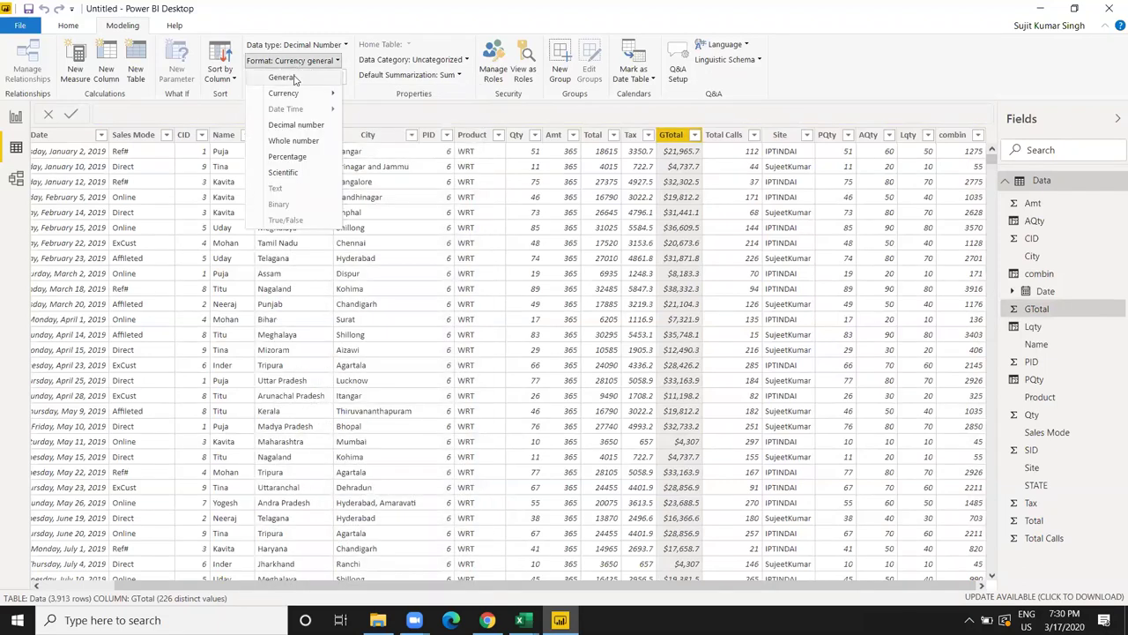
pyautogui.click(294, 78)
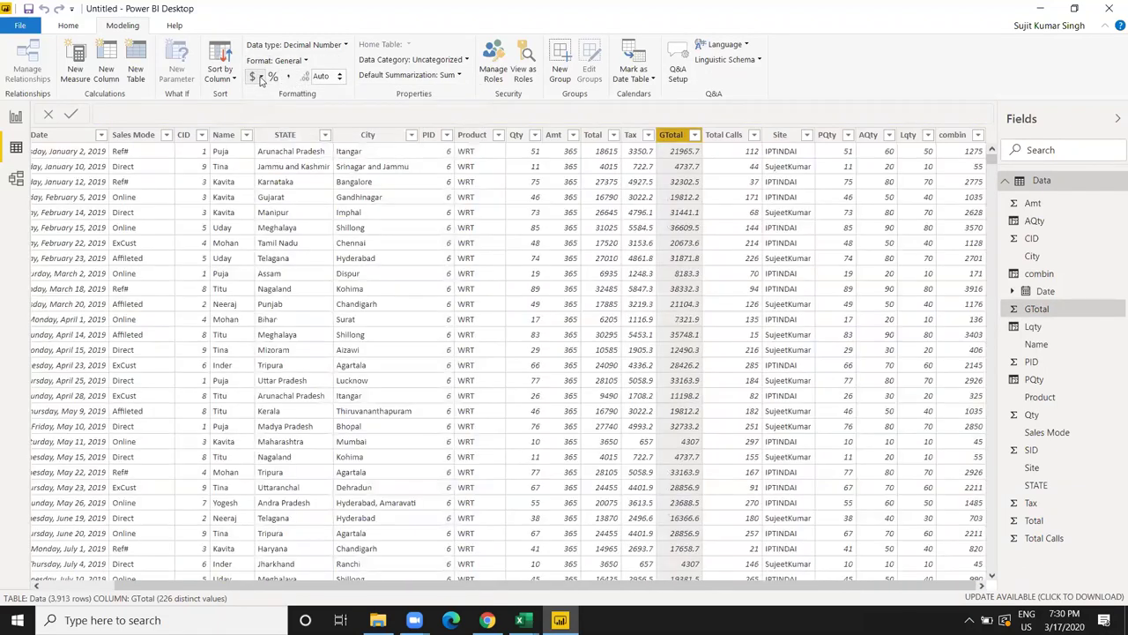
pyautogui.click(306, 62)
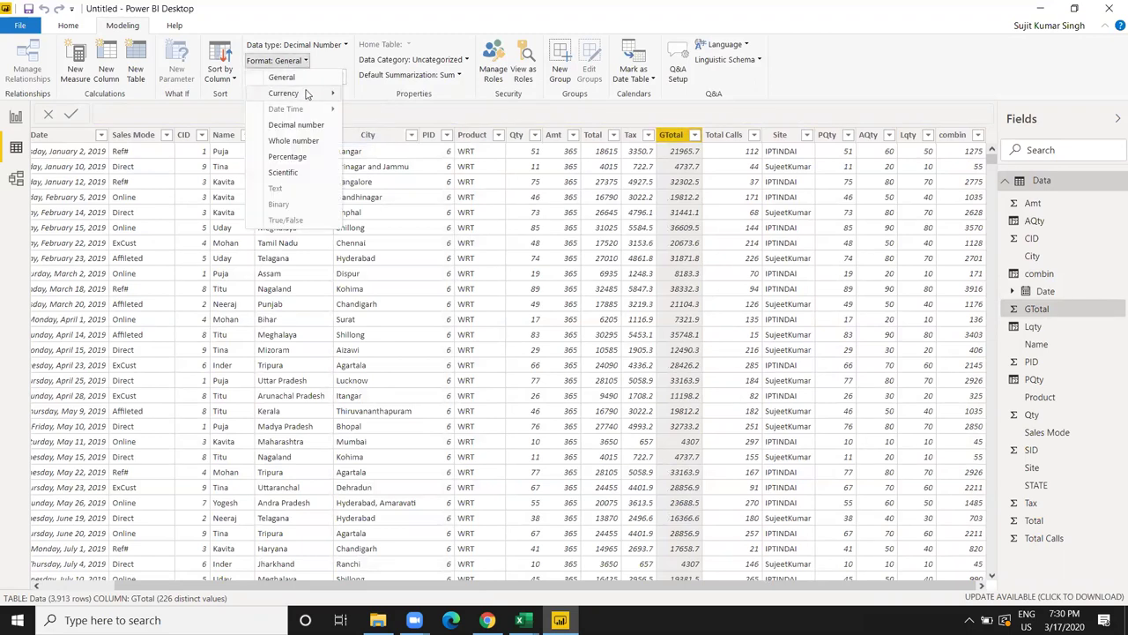
pyautogui.click(350, 284)
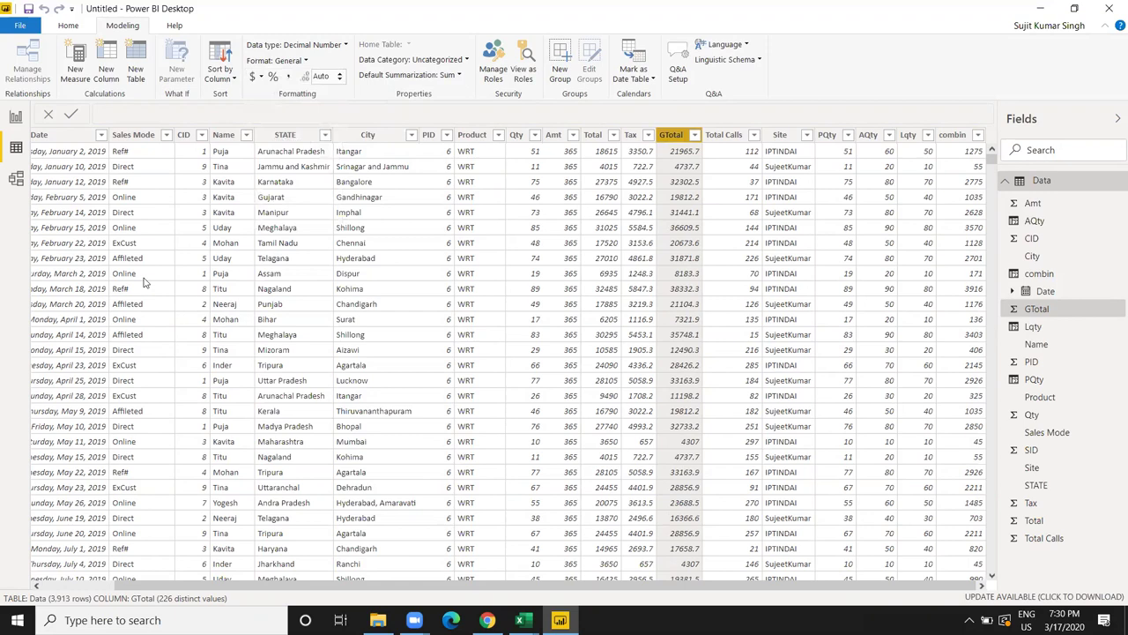
pyautogui.click(101, 197)
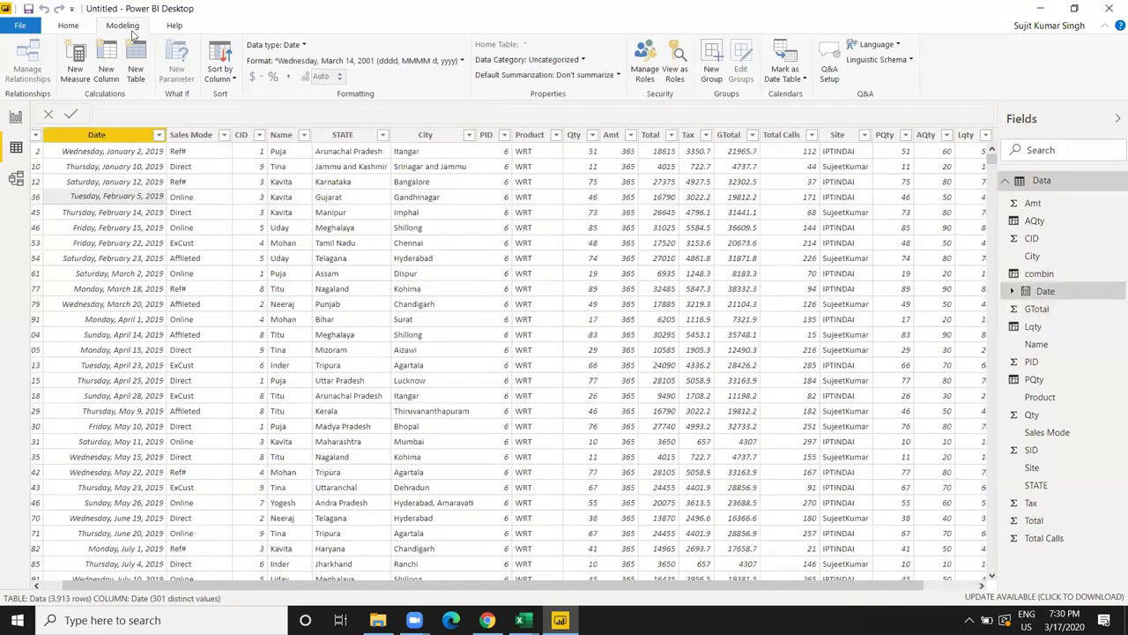
# - Add a DolAmt calculated column defined as CURRENCY(Data[GTotal])
pyautogui.click(105, 80)
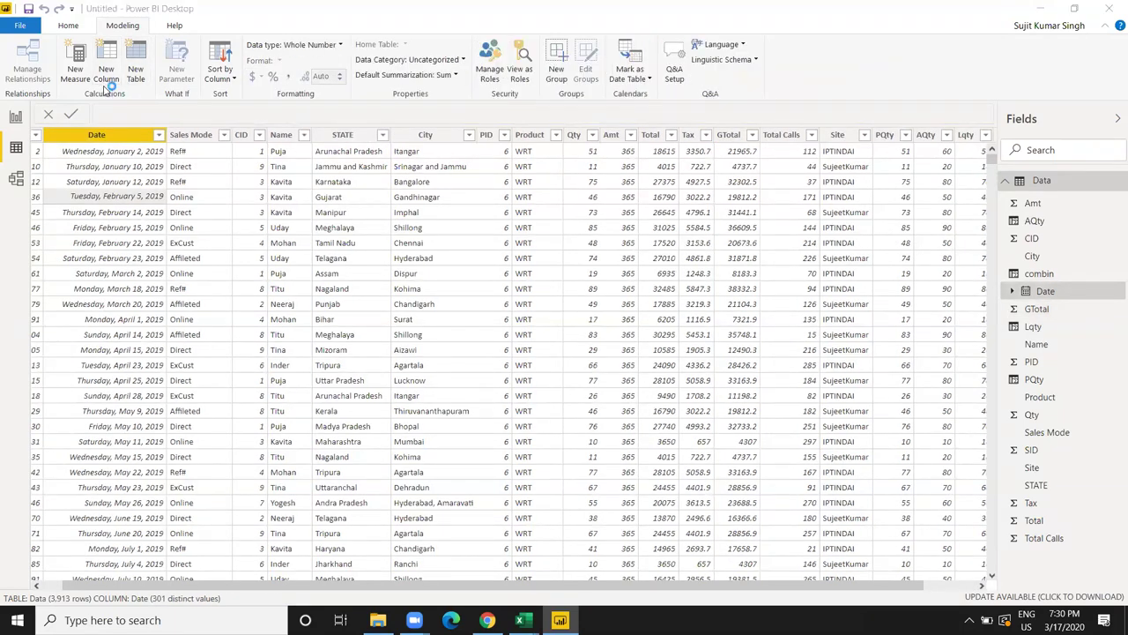
pyautogui.doubleClick(122, 112)
pyautogui.write('Doi =')
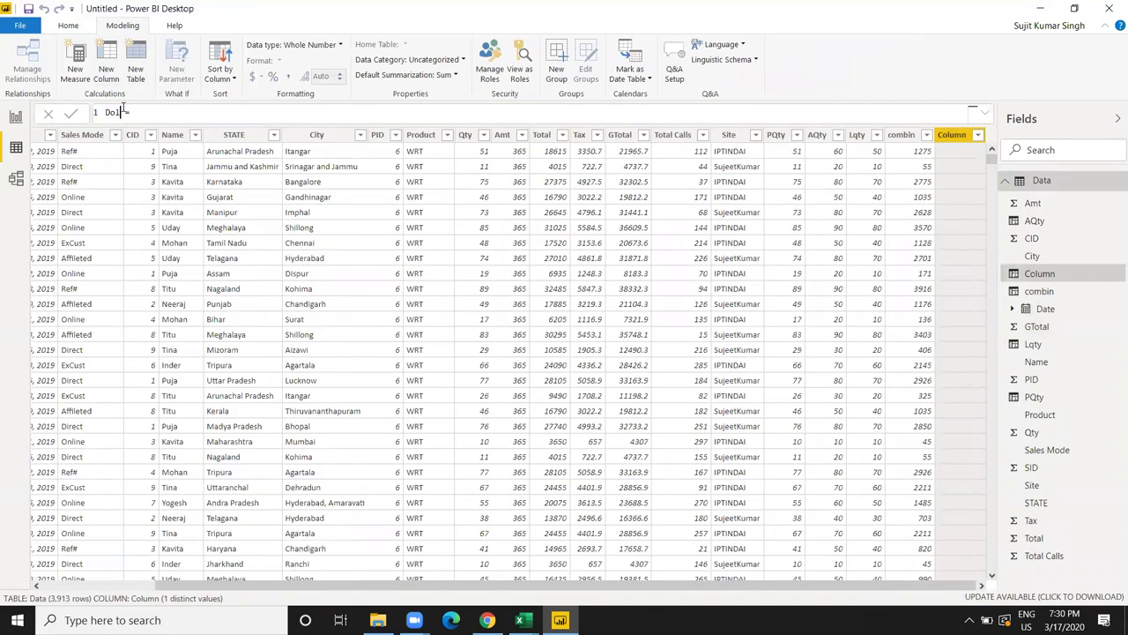
pyautogui.write('Amt')
pyautogui.write('cu')
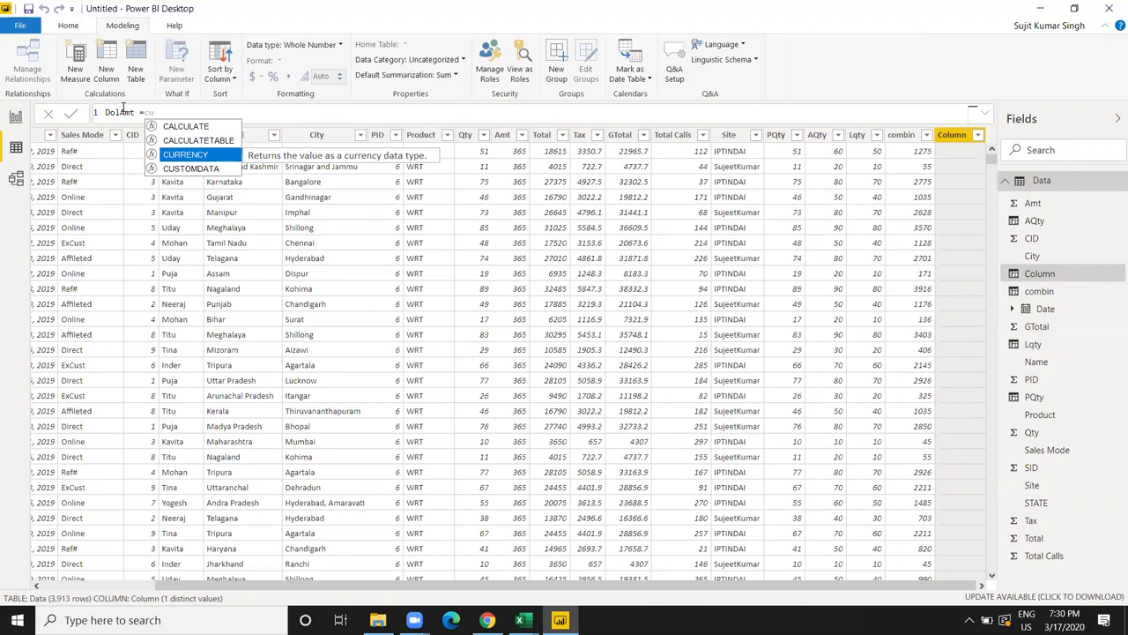
pyautogui.press('Tab')
pyautogui.write('gt')
pyautogui.press('Tab')
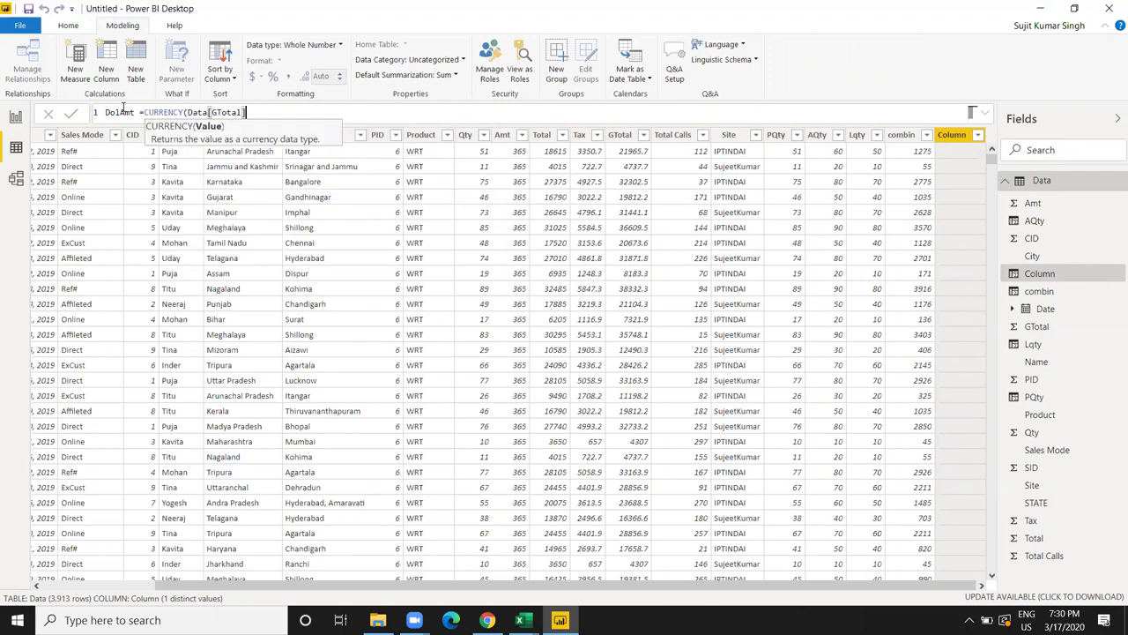
pyautogui.write(')')
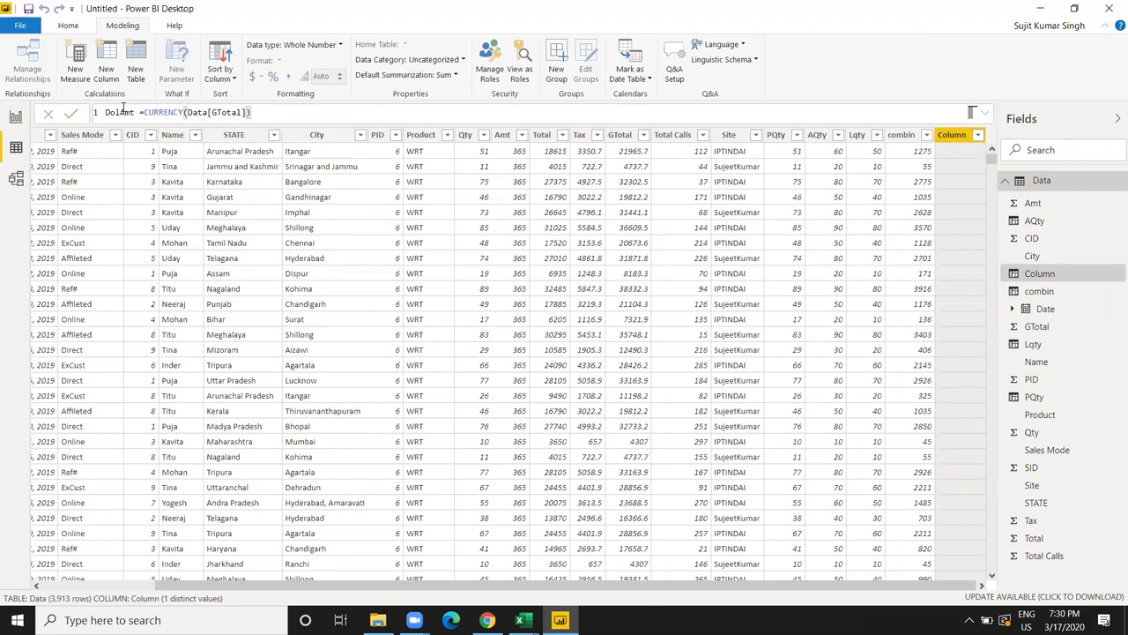
pyautogui.press('Return')
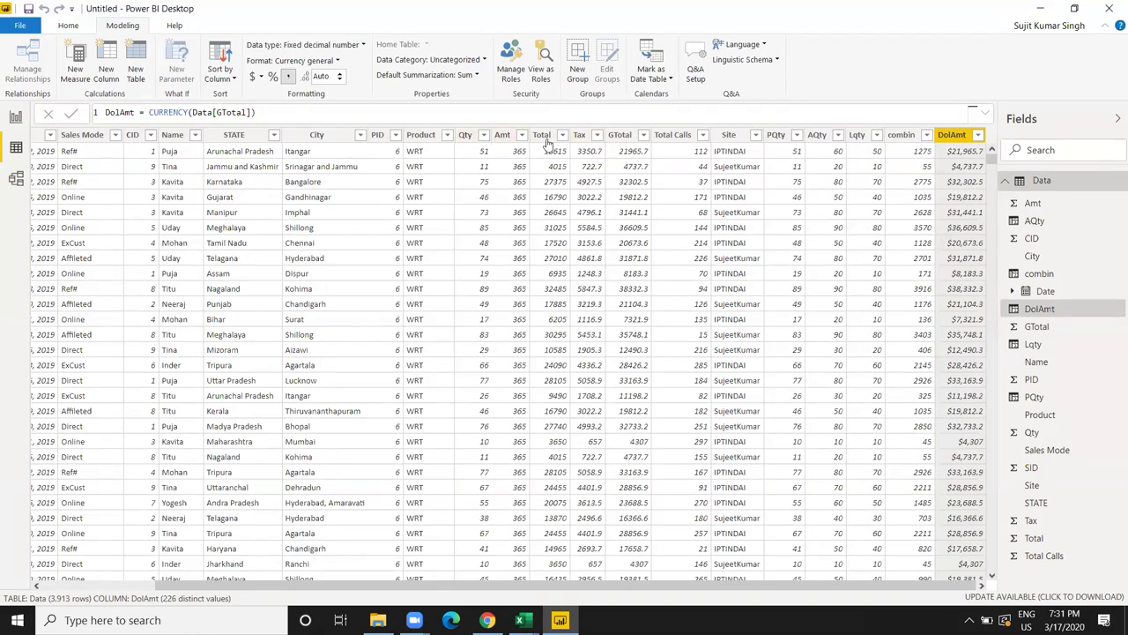
# - Review the Amt, GTotal and Qty columns, then add a new blank calculated column
pyautogui.click(503, 136)
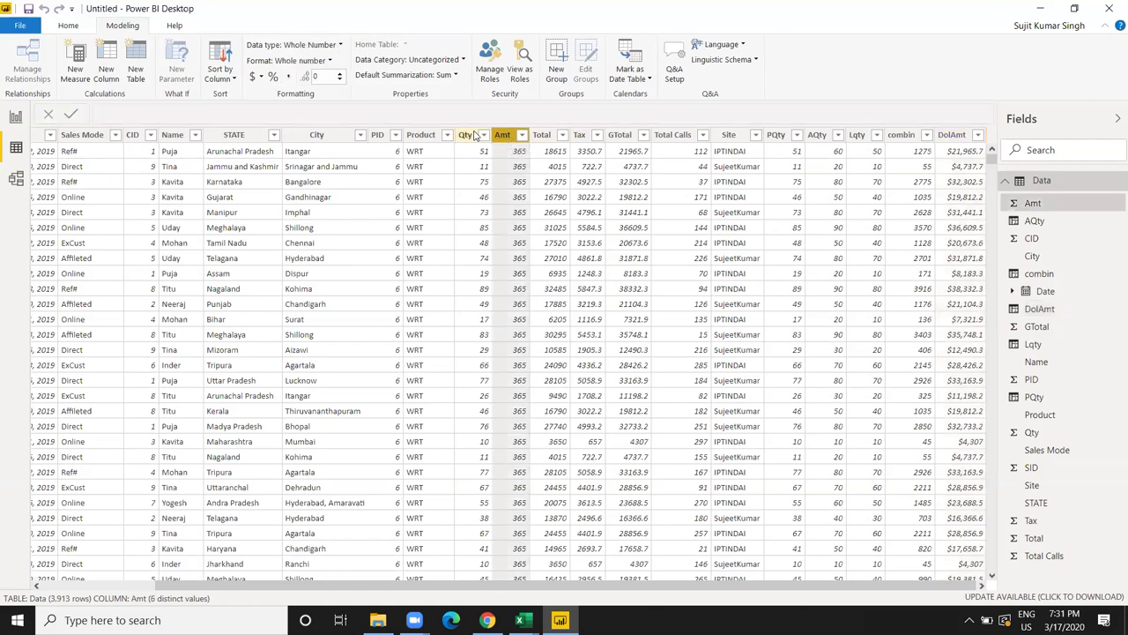
pyautogui.click(474, 133)
pyautogui.click(620, 136)
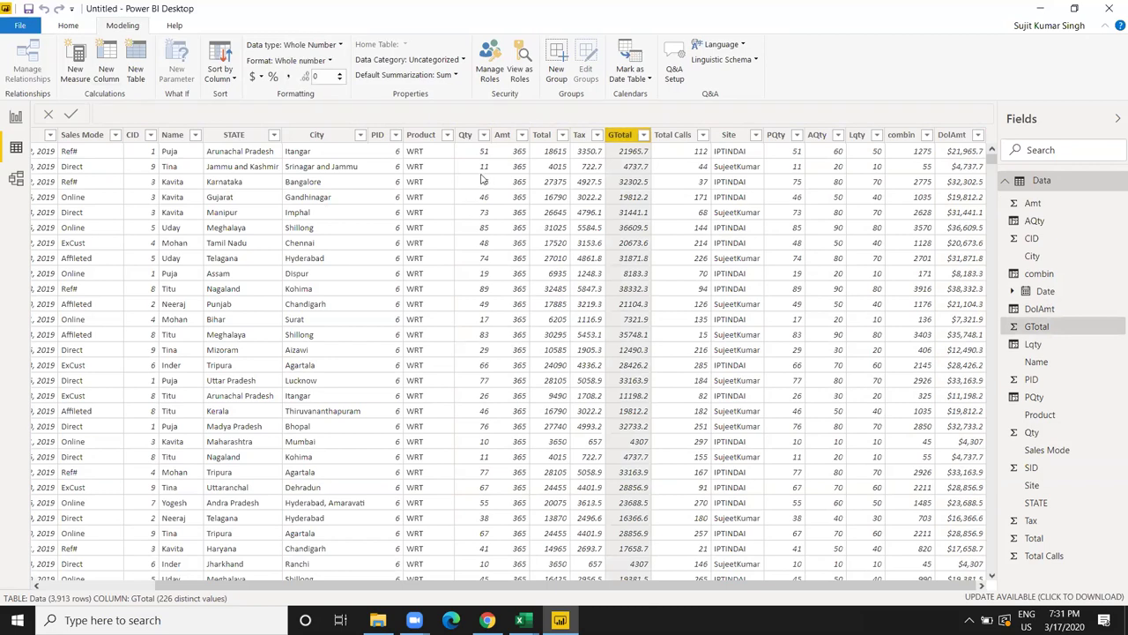
pyautogui.click(481, 180)
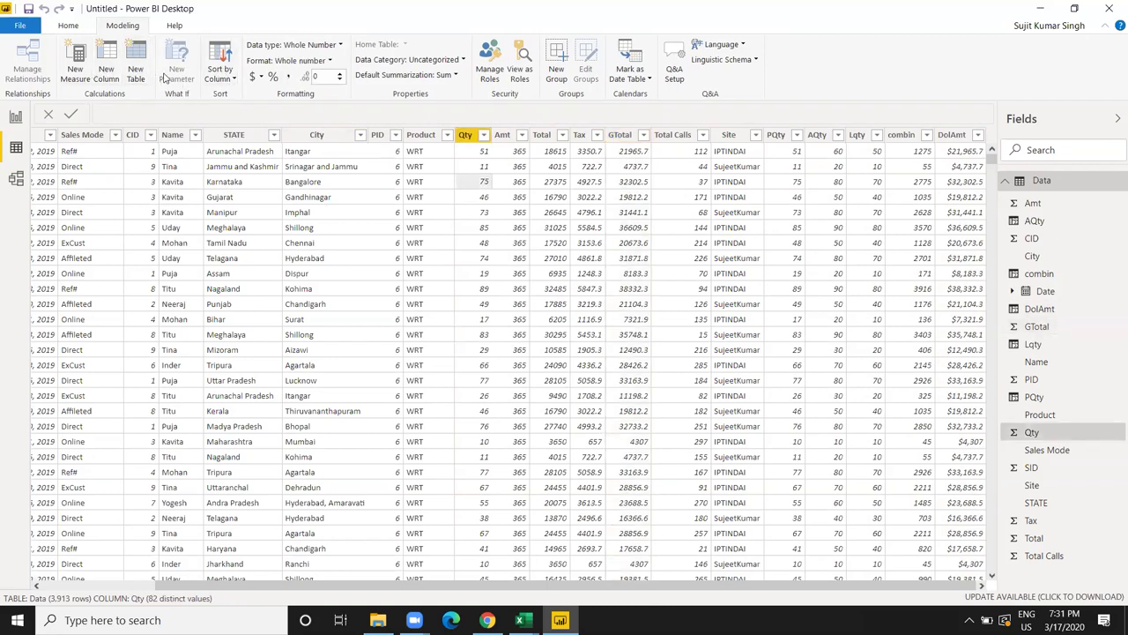
pyautogui.click(115, 71)
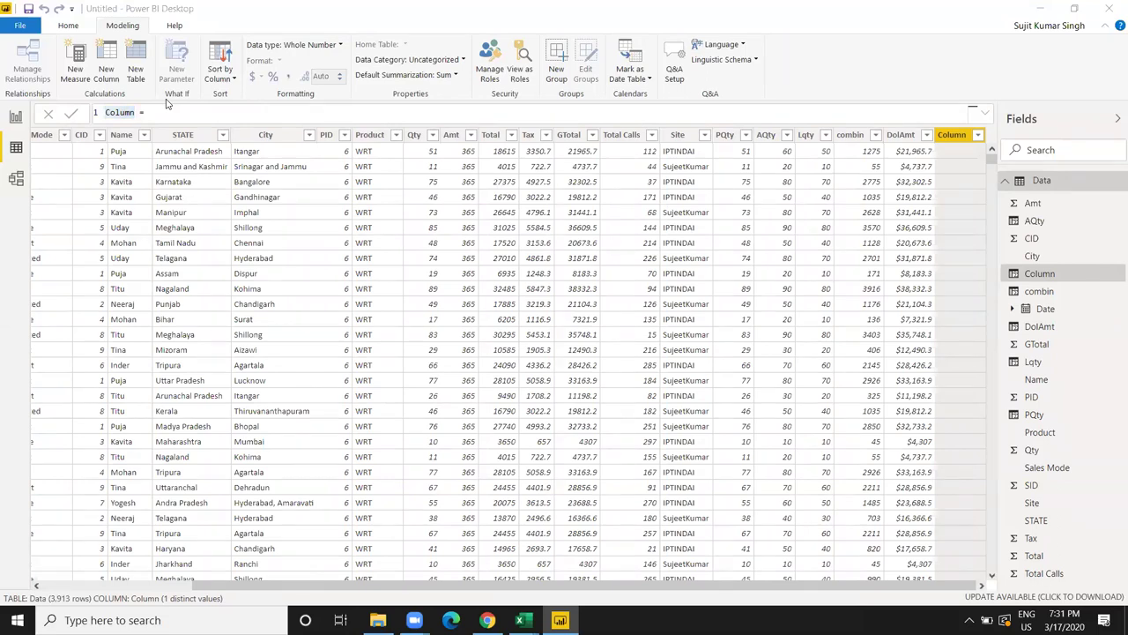
# - Name the new column AVGT with the formula Data[GTotal]/Data[Qty], giving values like 430.7
pyautogui.doubleClick(115, 111)
pyautogui.write('A')
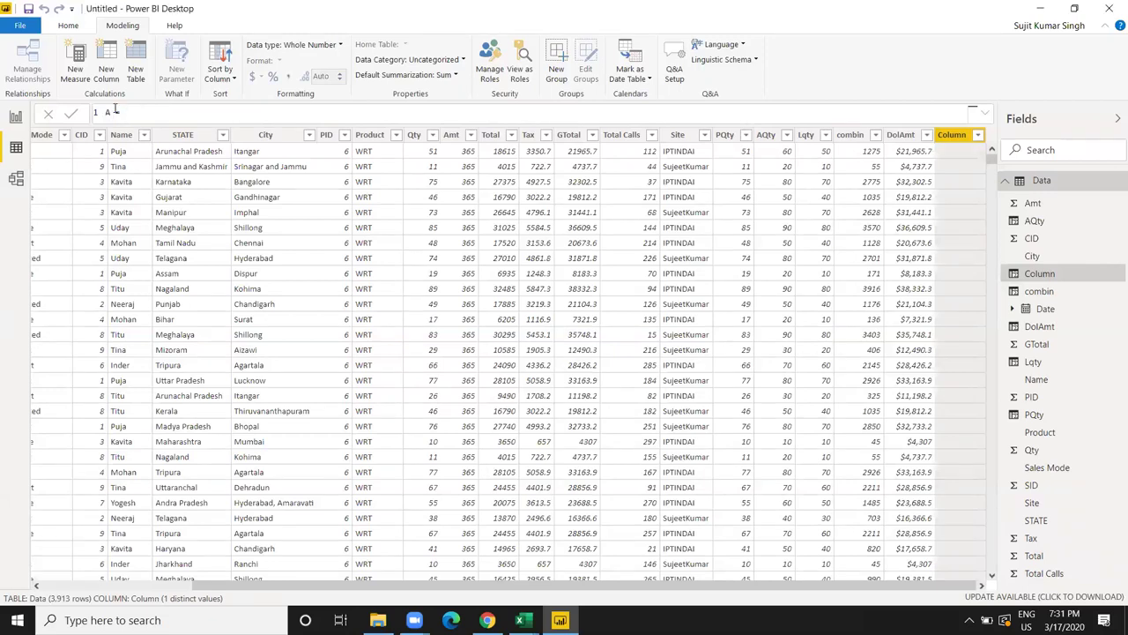
pyautogui.write('VGT =')
pyautogui.write('gt')
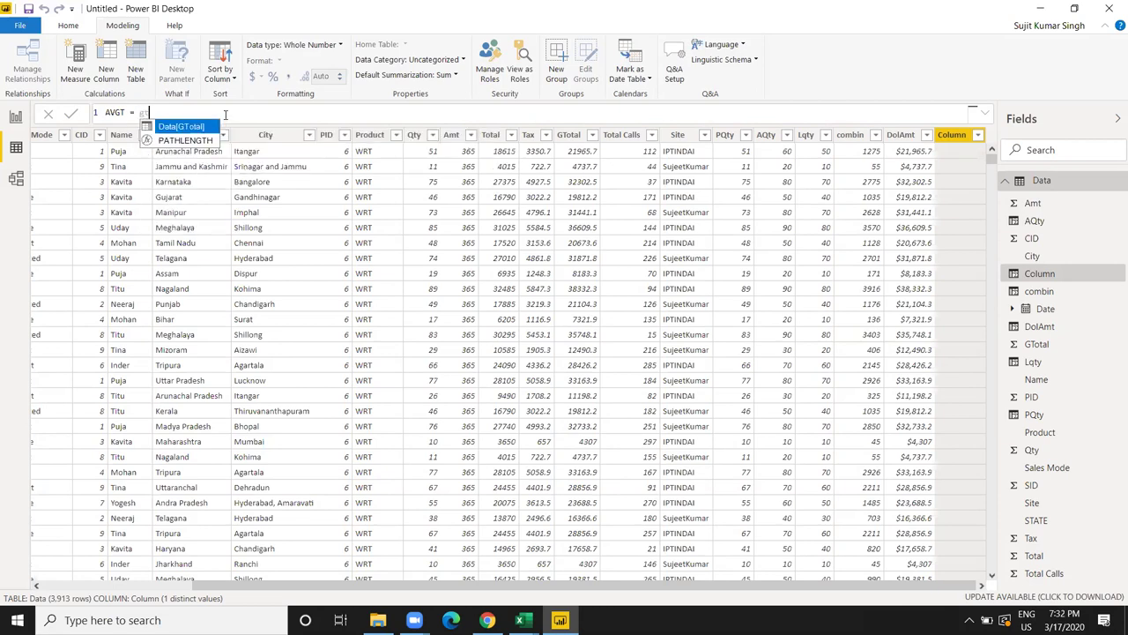
pyautogui.press('Tab')
pyautogui.write('/q')
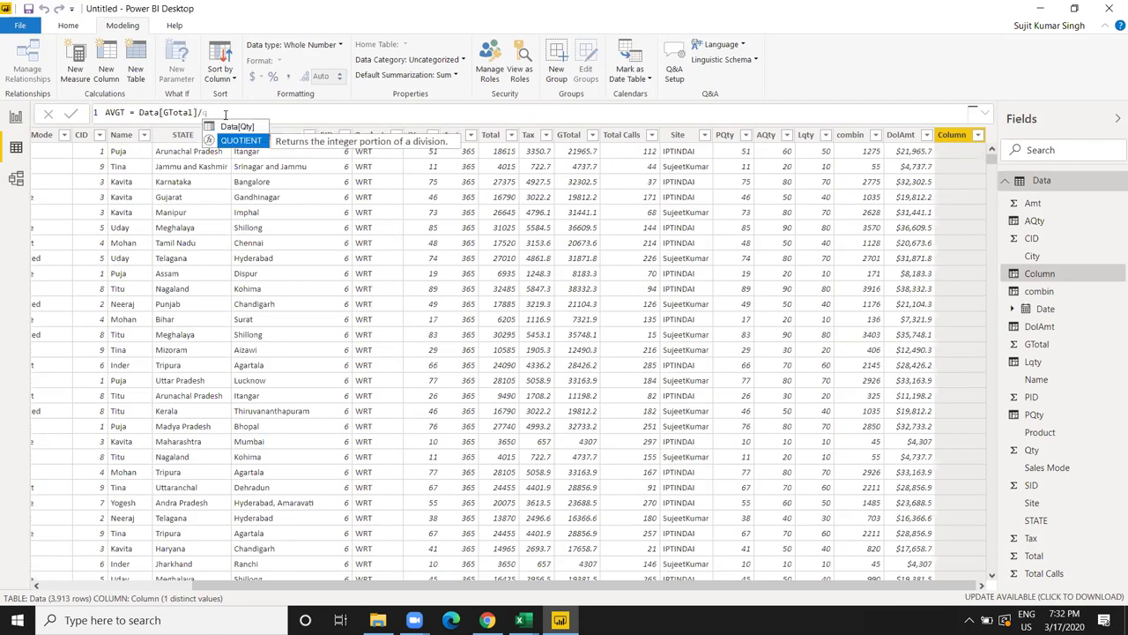
pyautogui.press('Up')
pyautogui.press('Tab')
pyautogui.press('Return')
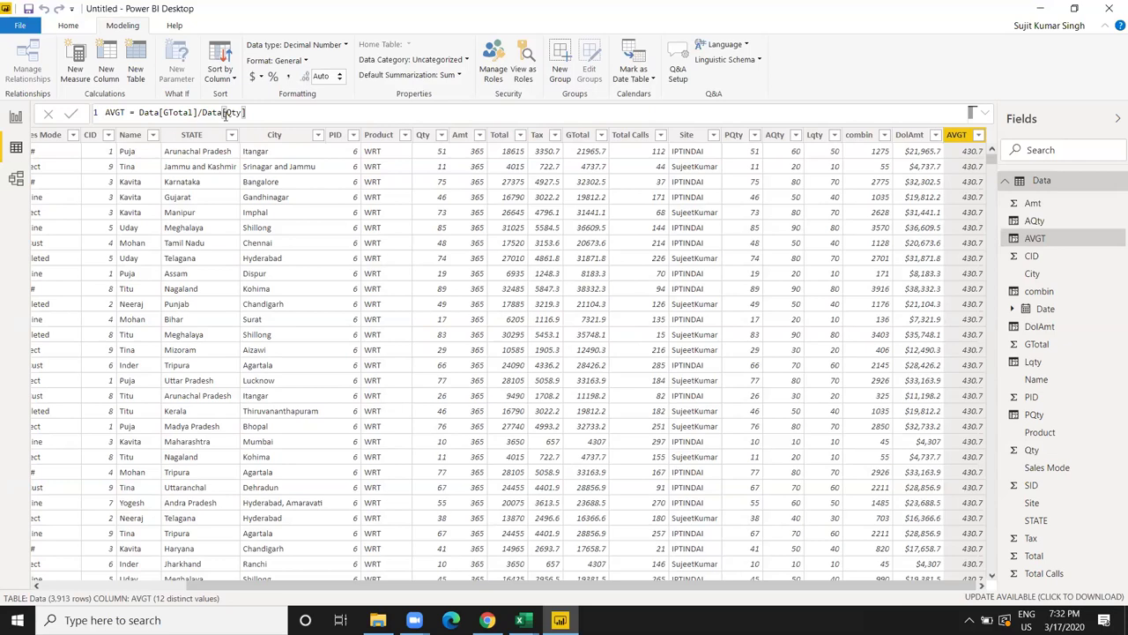
pyautogui.click(661, 297)
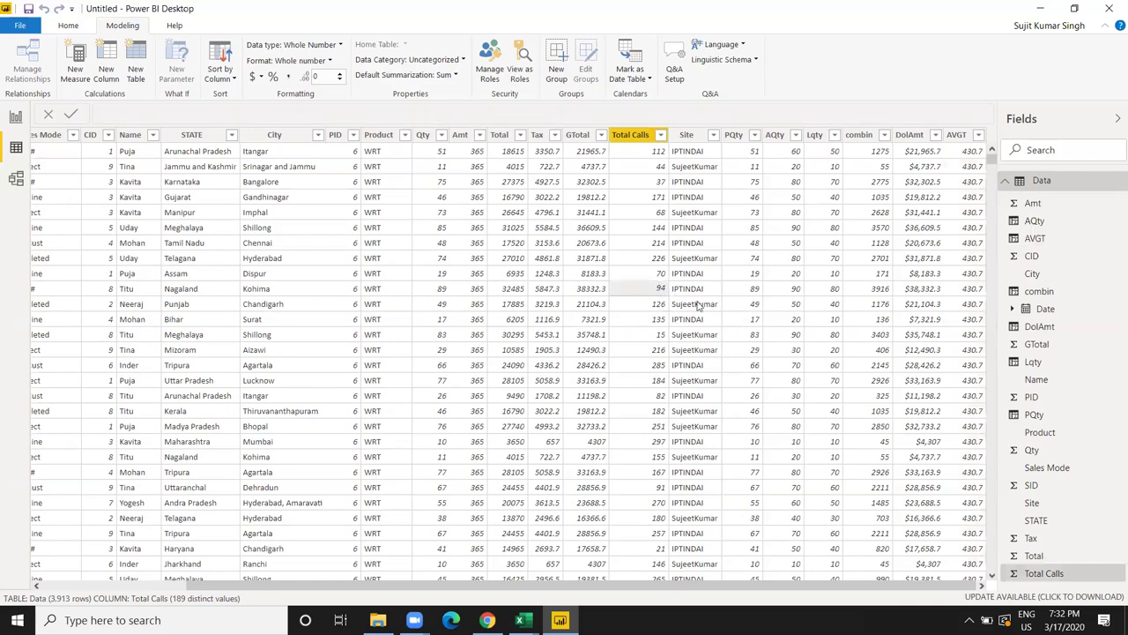
# - Collapse the Fields pane and compare the Lqty, GTotal and AVGT column formulas
pyautogui.click(829, 304)
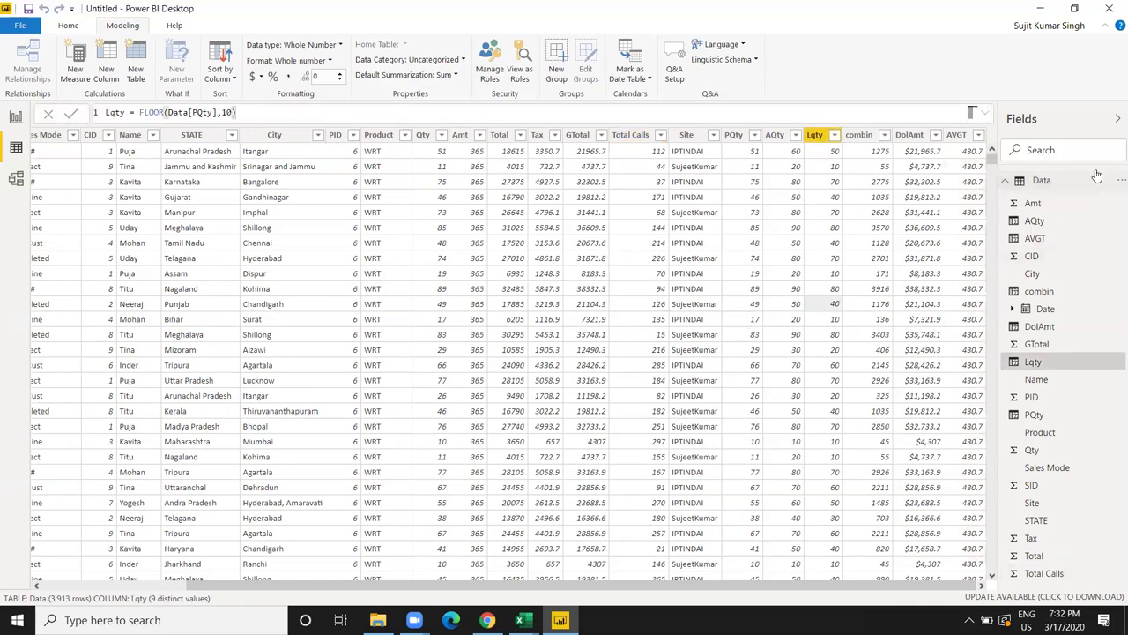
pyautogui.click(1118, 119)
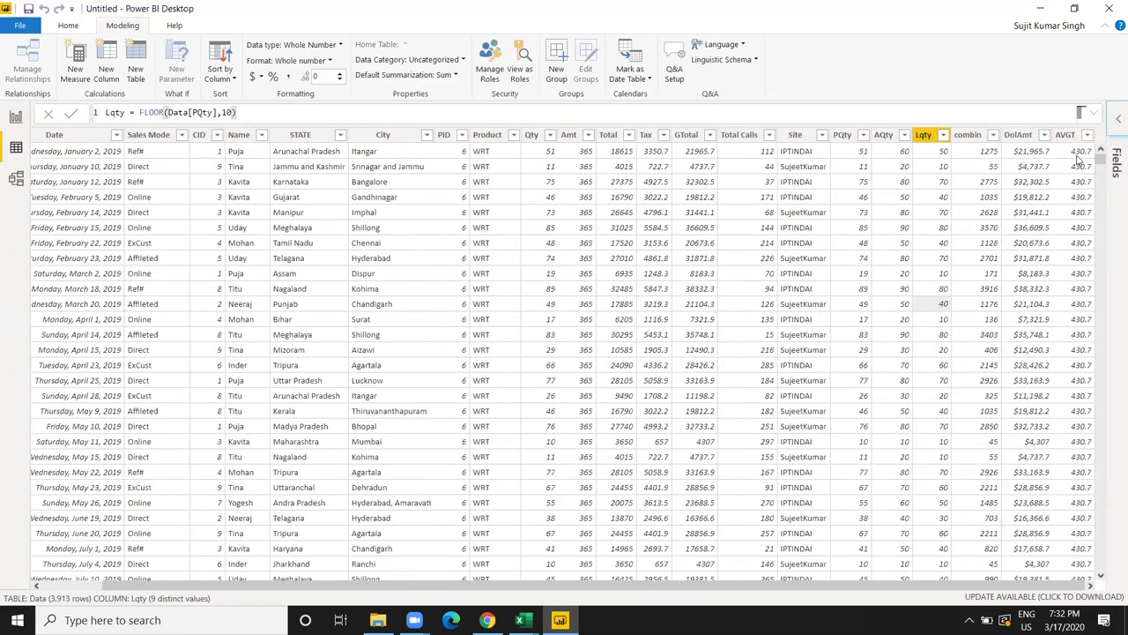
pyautogui.click(1067, 135)
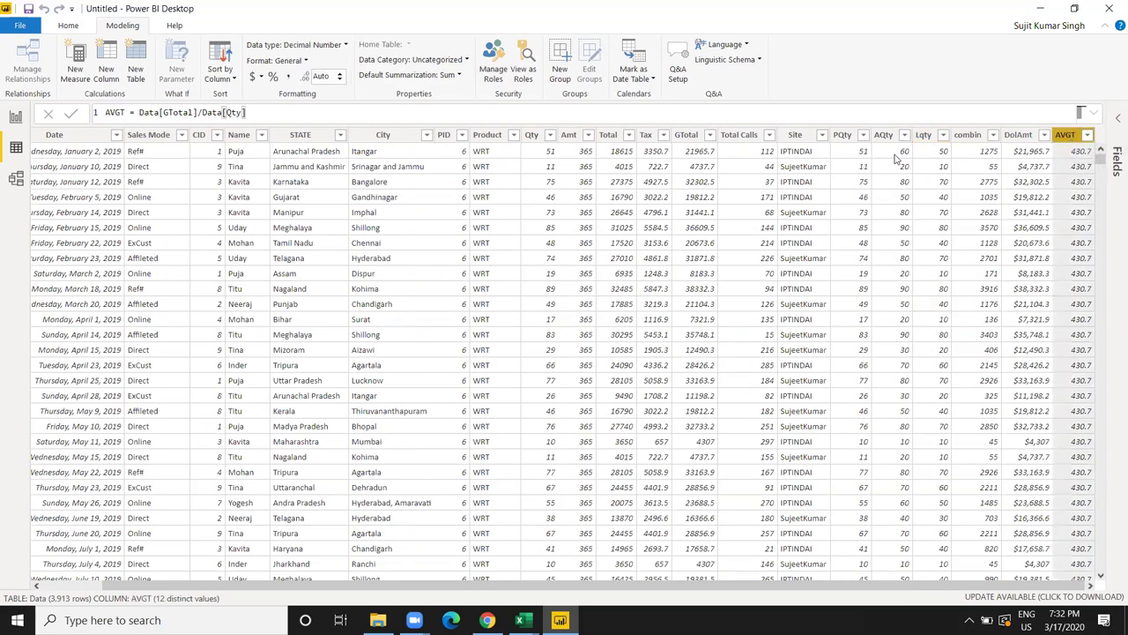
pyautogui.click(696, 153)
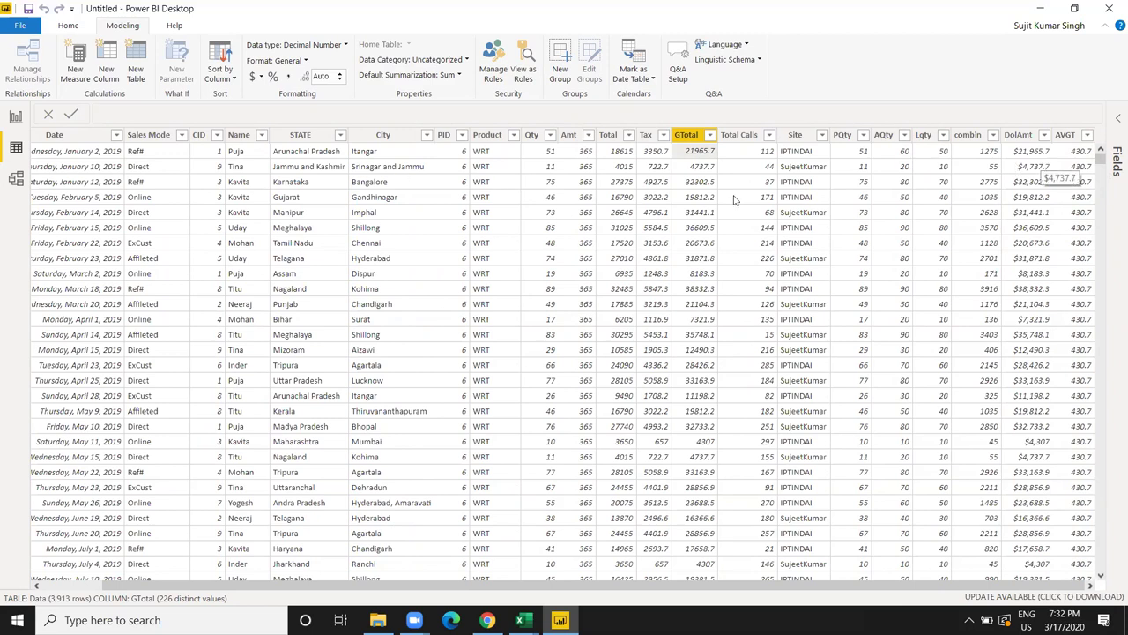
pyautogui.click(1058, 154)
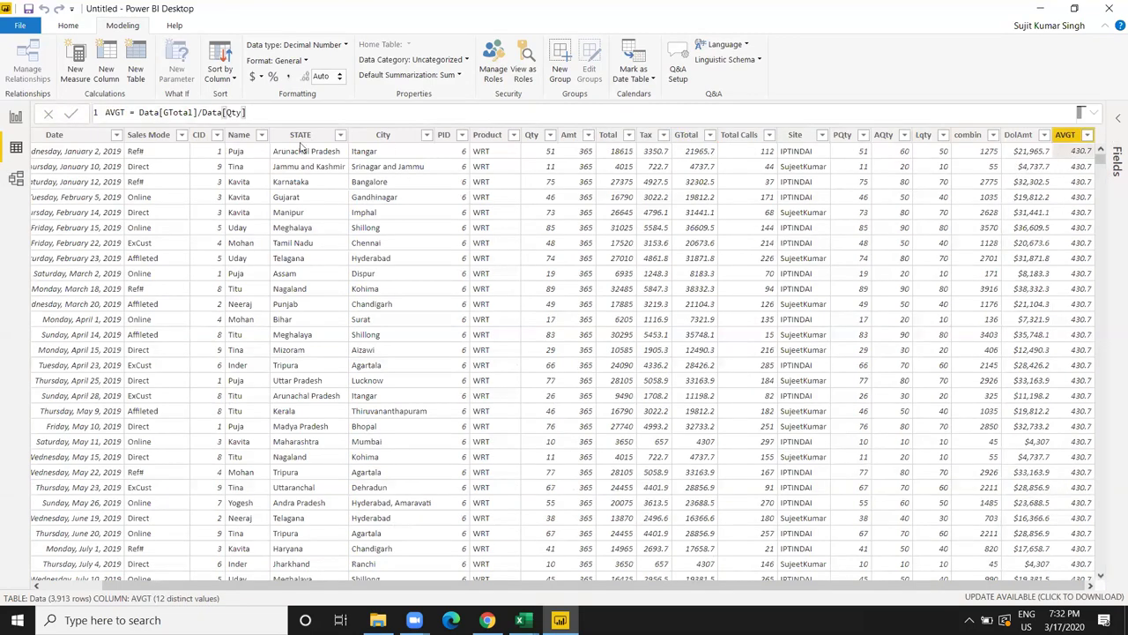
# - Rewrite the AVGT formula as DIVIDE(Data[GTotal],Data[Qty])
pyautogui.click(139, 112)
pyautogui.write('di')
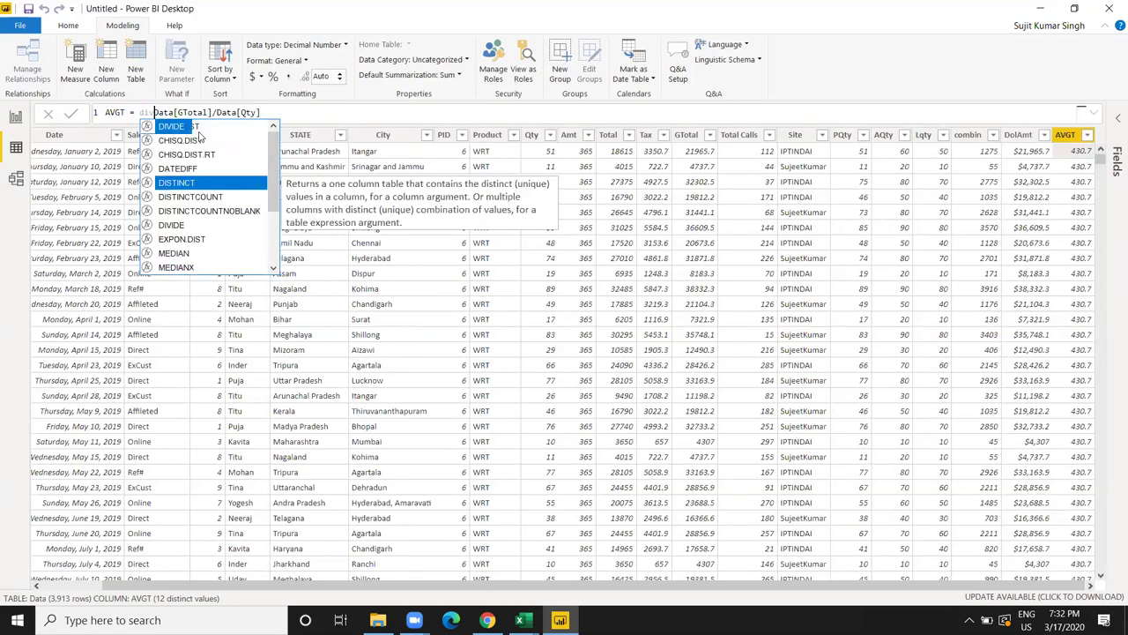
pyautogui.write('v')
pyautogui.press('Tab')
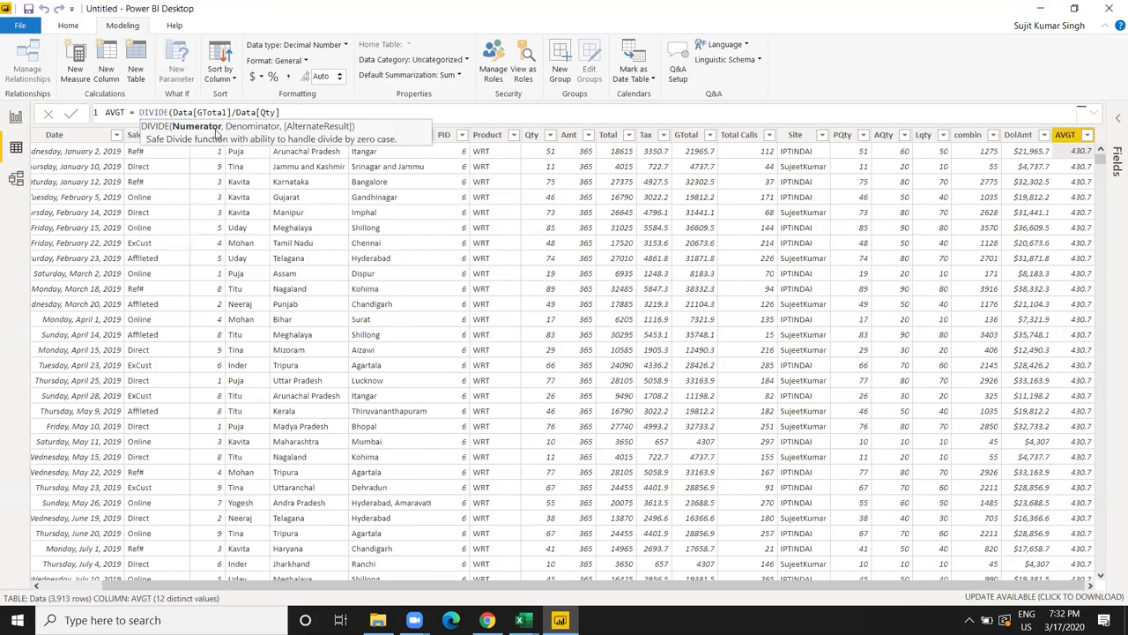
pyautogui.click(231, 112)
pyautogui.press('Delete')
pyautogui.write(',')
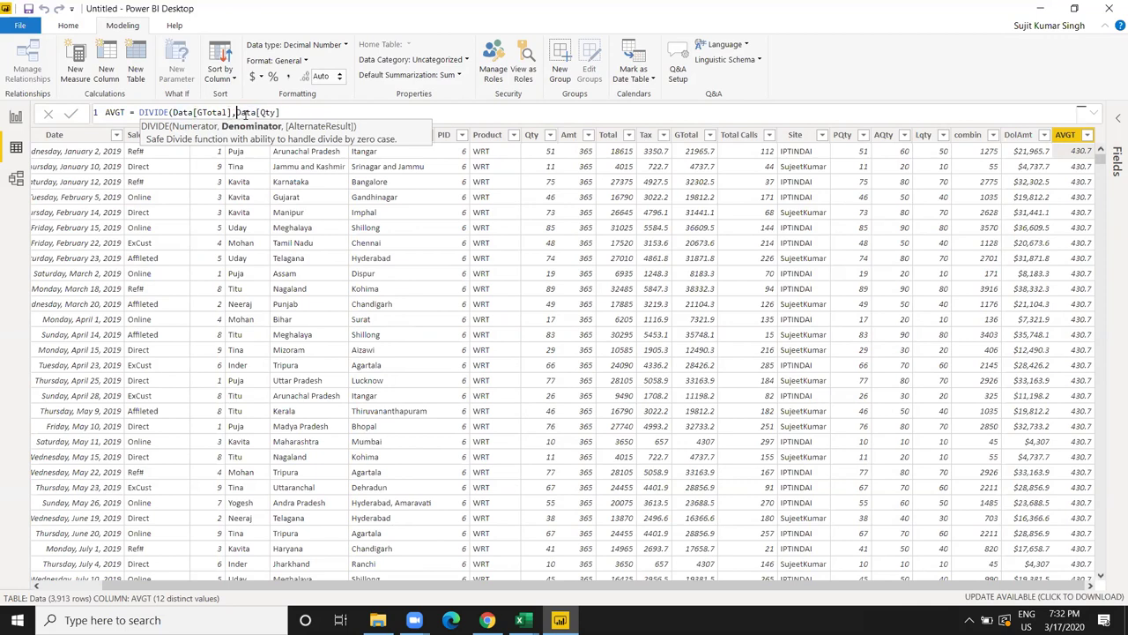
pyautogui.press('Return')
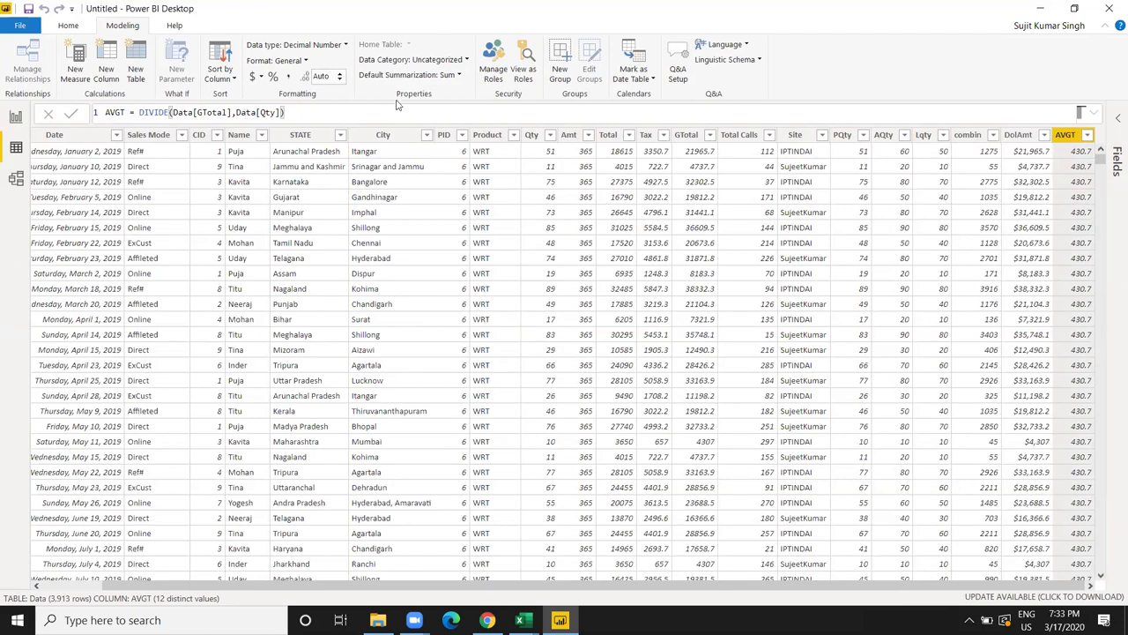
pyautogui.press('Left')
# - Add two blank calculated columns, Column and Column 2, and dismiss the duplicate-name error
pyautogui.click(109, 74)
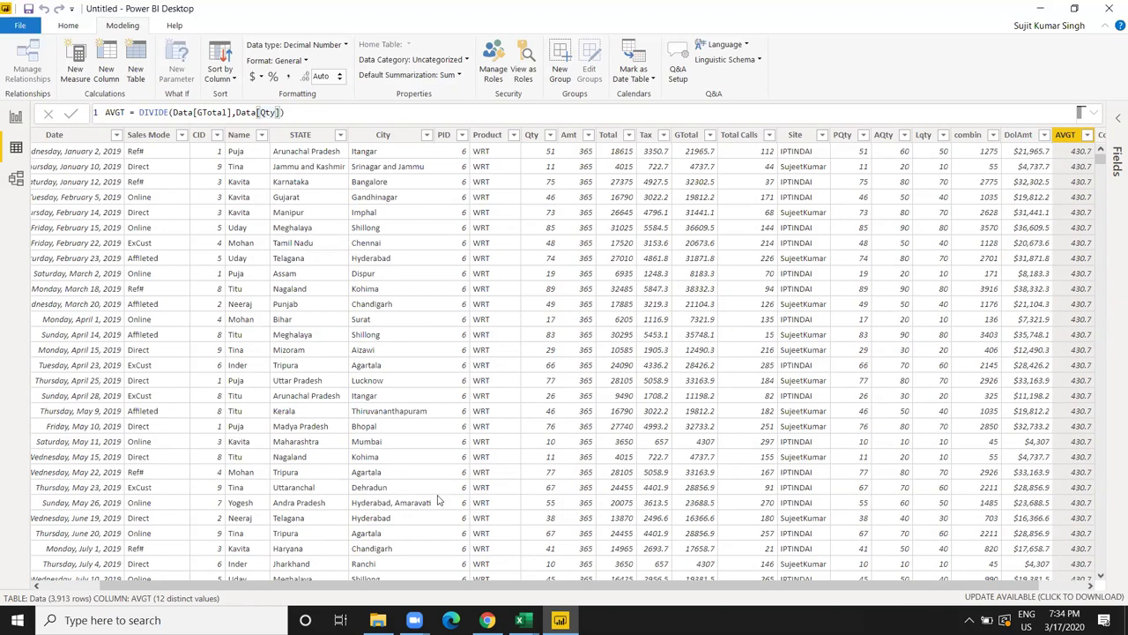
pyautogui.click(286, 187)
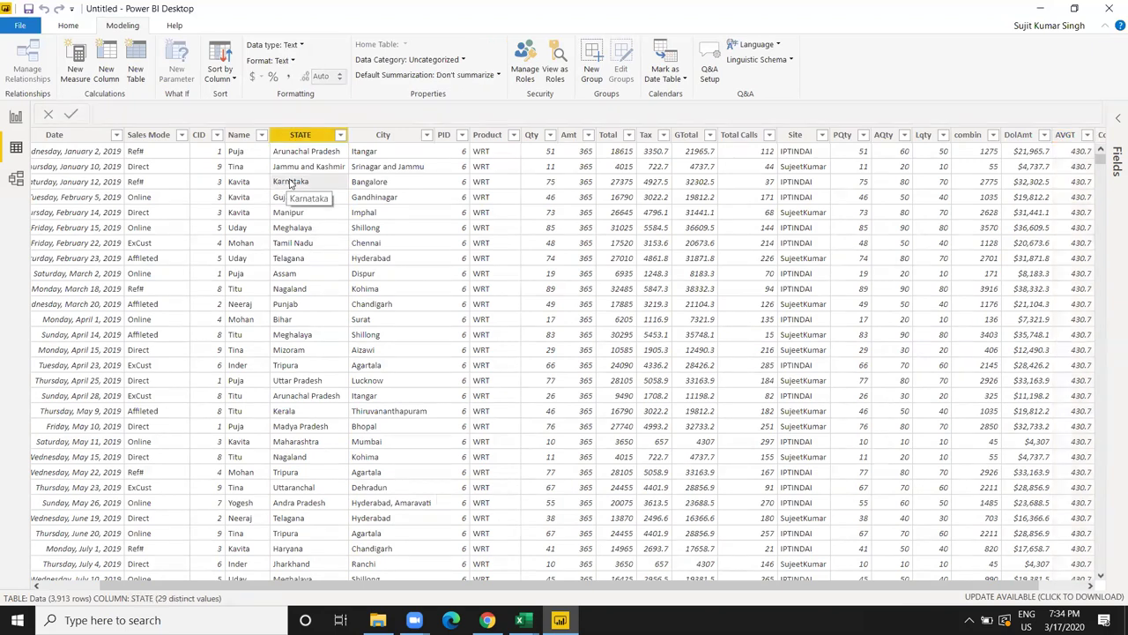
pyautogui.click(105, 75)
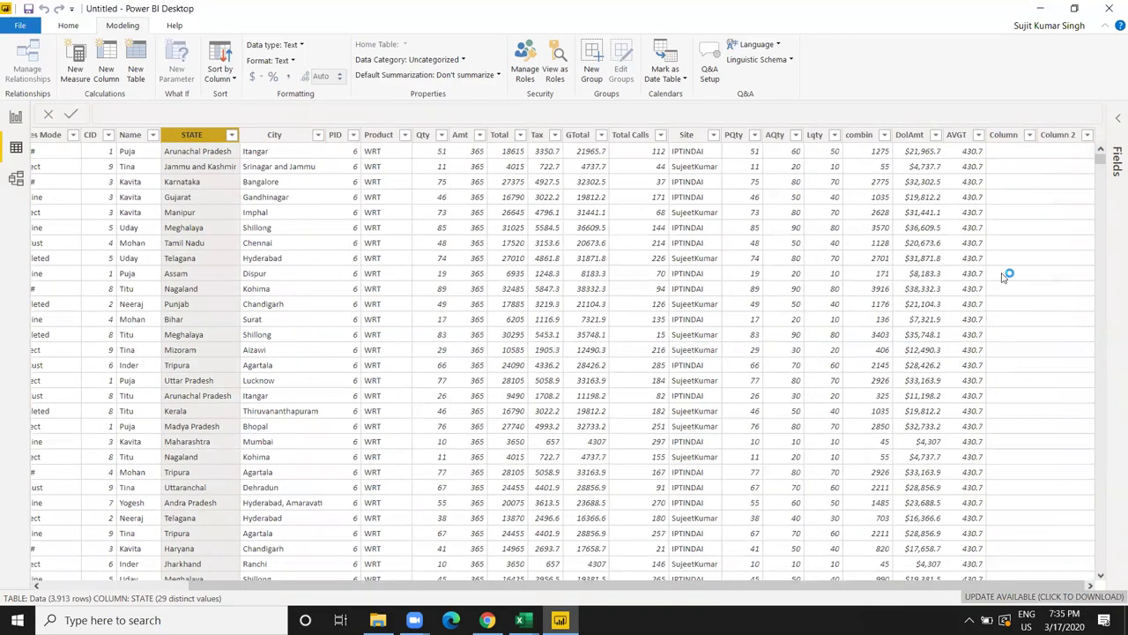
pyautogui.click(1011, 139)
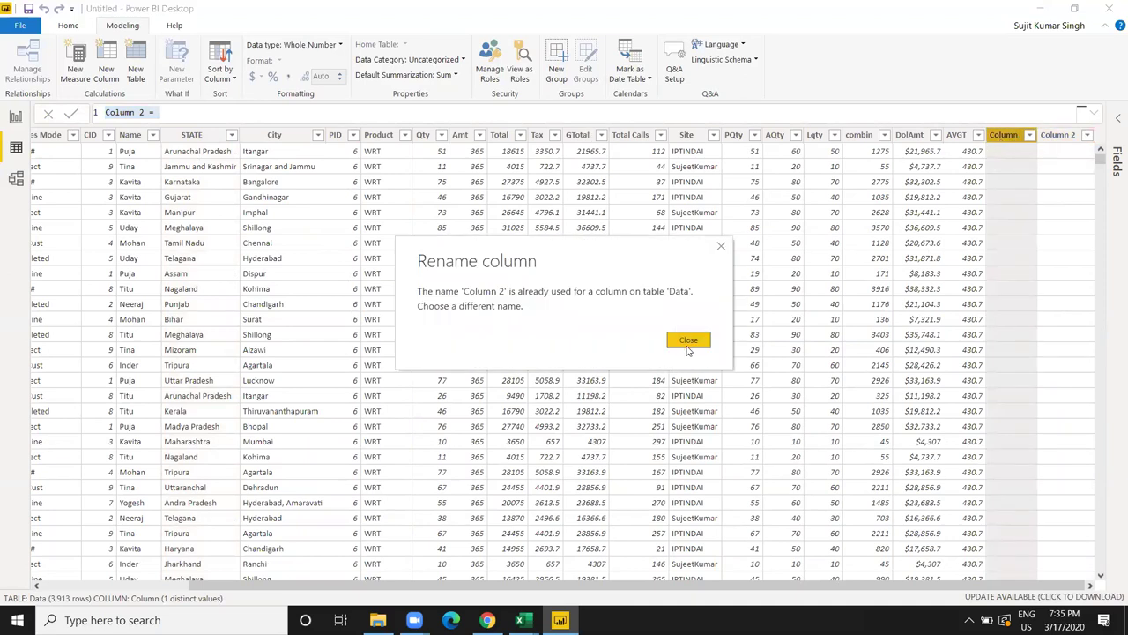
pyautogui.click(688, 344)
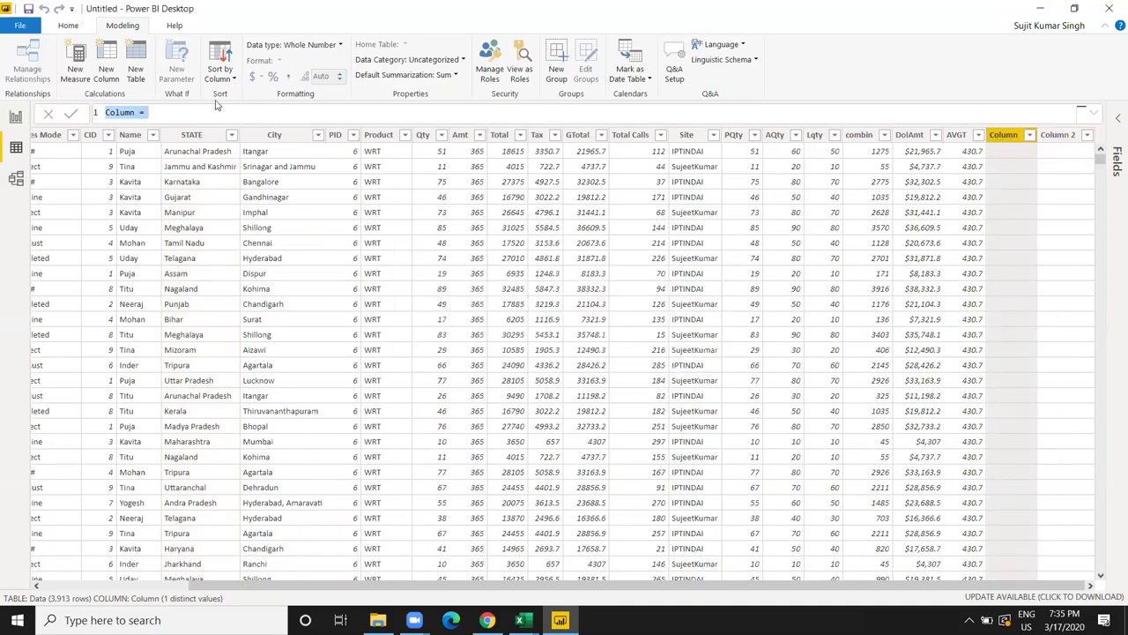
# - Define the column as RTotal = ROUND(Data[GTotal],2)
pyautogui.doubleClick(135, 112)
pyautogui.write('RTotal = ')
pyautogui.write('ROUND(')
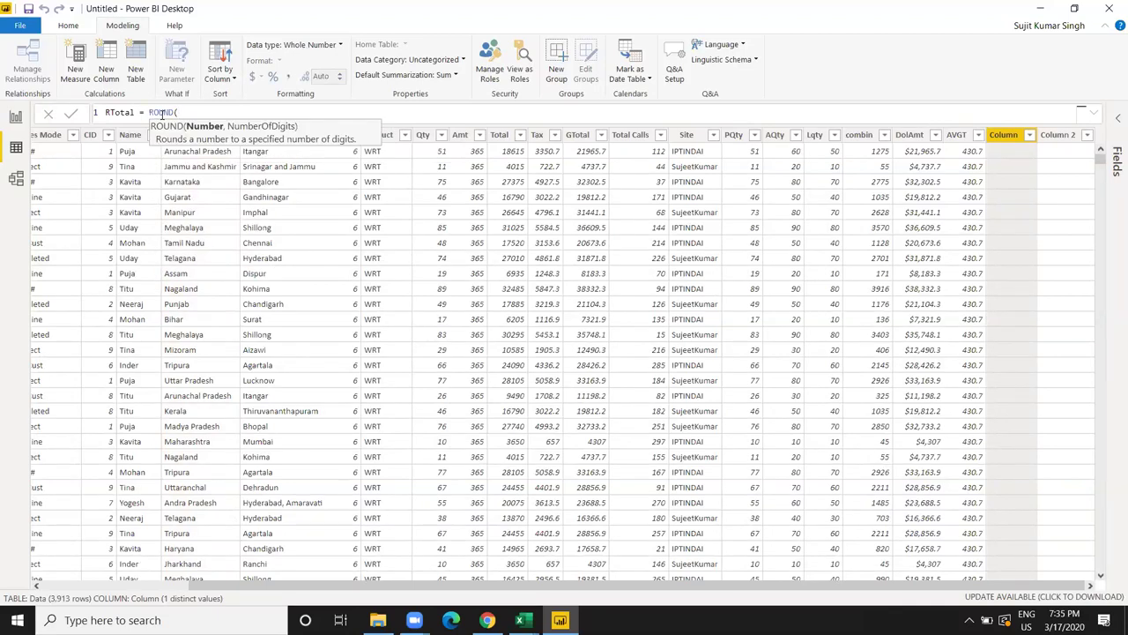
pyautogui.write('gt')
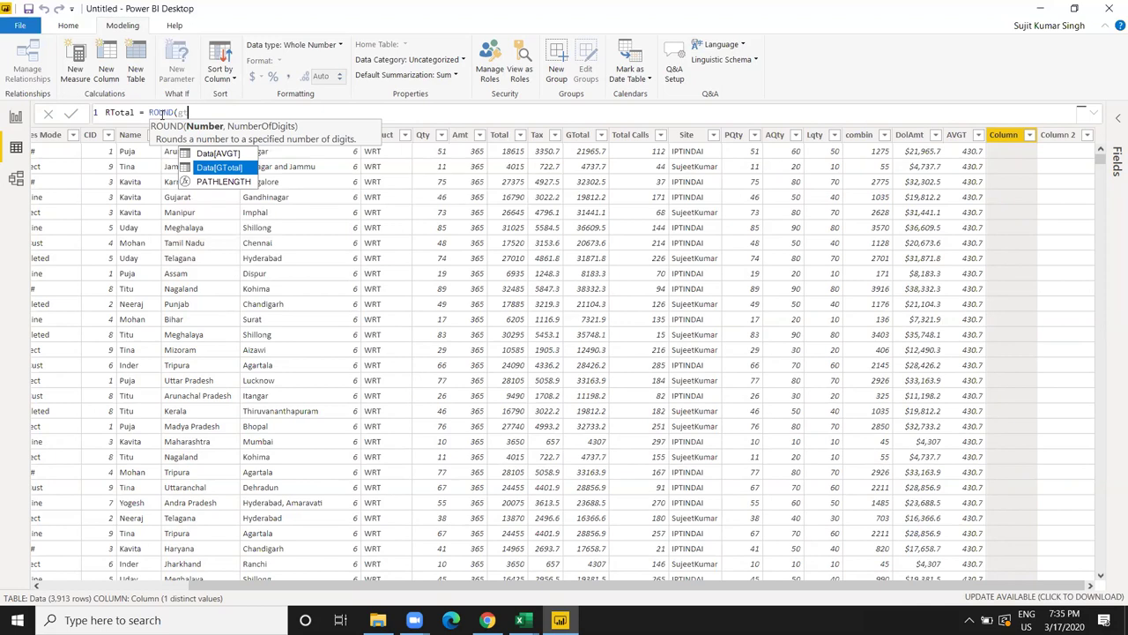
pyautogui.press('Tab')
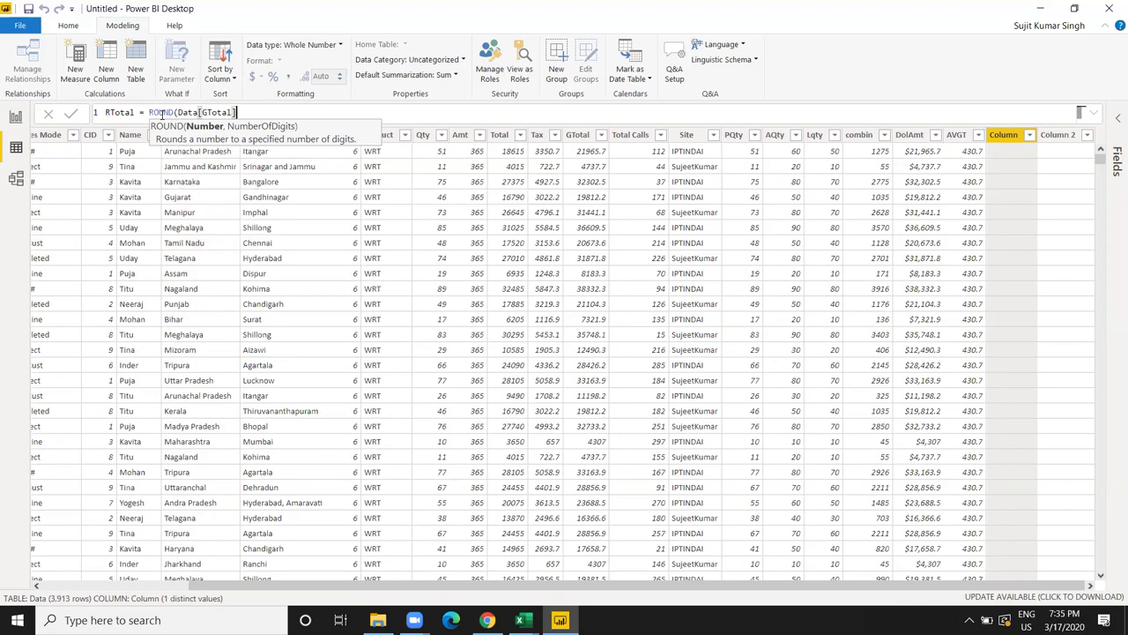
pyautogui.write(',0')
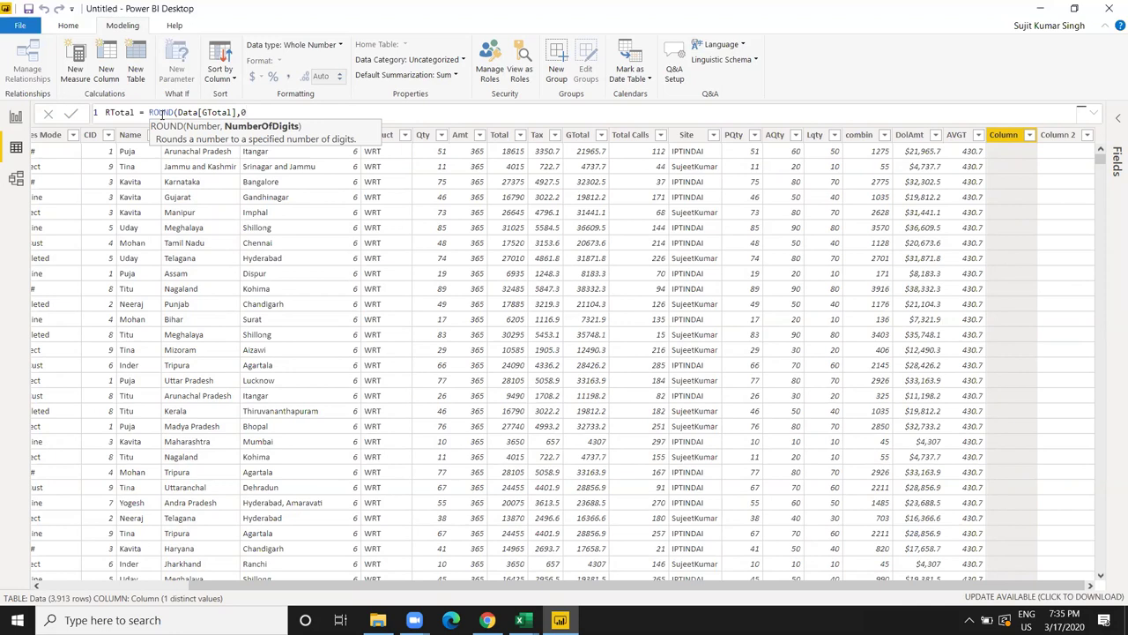
pyautogui.press('BackSpace')
pyautogui.write('2)')
pyautogui.press('Return')
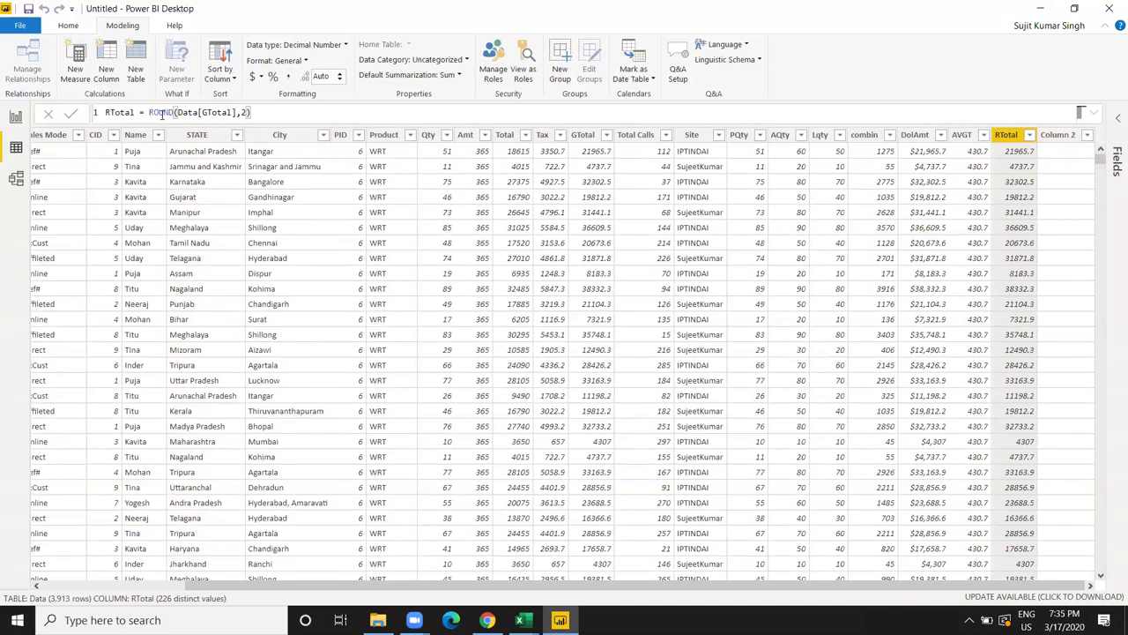
# - Change RTotal's rounding digits from 2 to 0 so GTotal rounds to whole numbers
pyautogui.doubleClick(244, 112)
pyautogui.write('0')
pyautogui.press('Return')
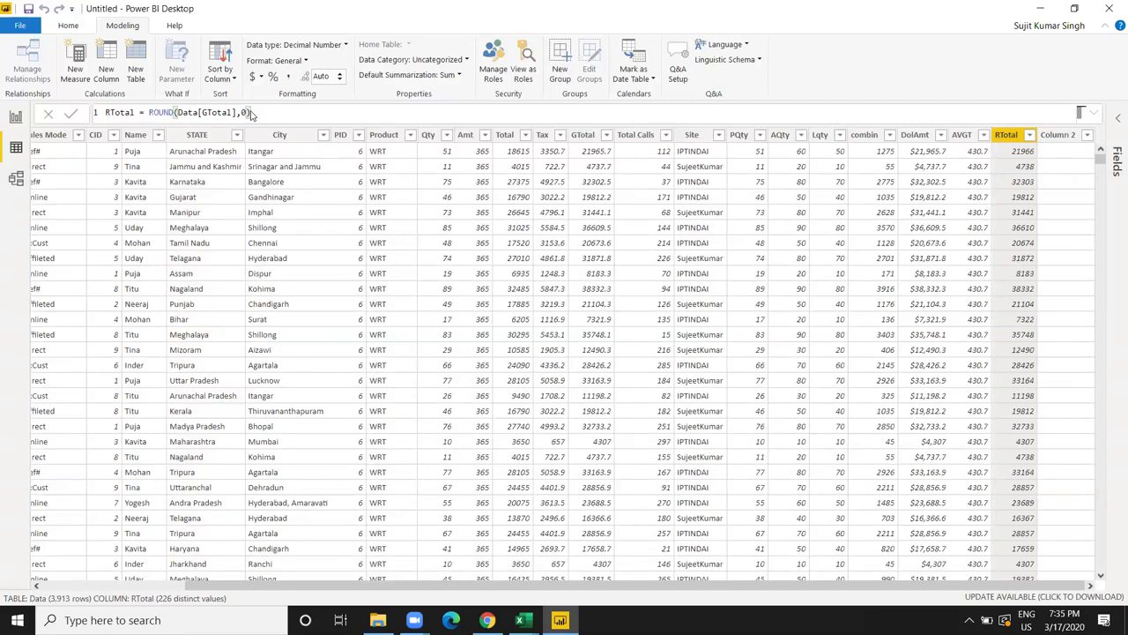
pyautogui.click(172, 115)
# - Switch RTotal's function to ROUNDDOWN(Data[GTotal],0), giving values like 21965
pyautogui.press('Right')
pyautogui.click(174, 112)
pyautogui.press('BackSpace')
pyautogui.press('BackSpace')
pyautogui.press('BackSpace')
pyautogui.write('R')
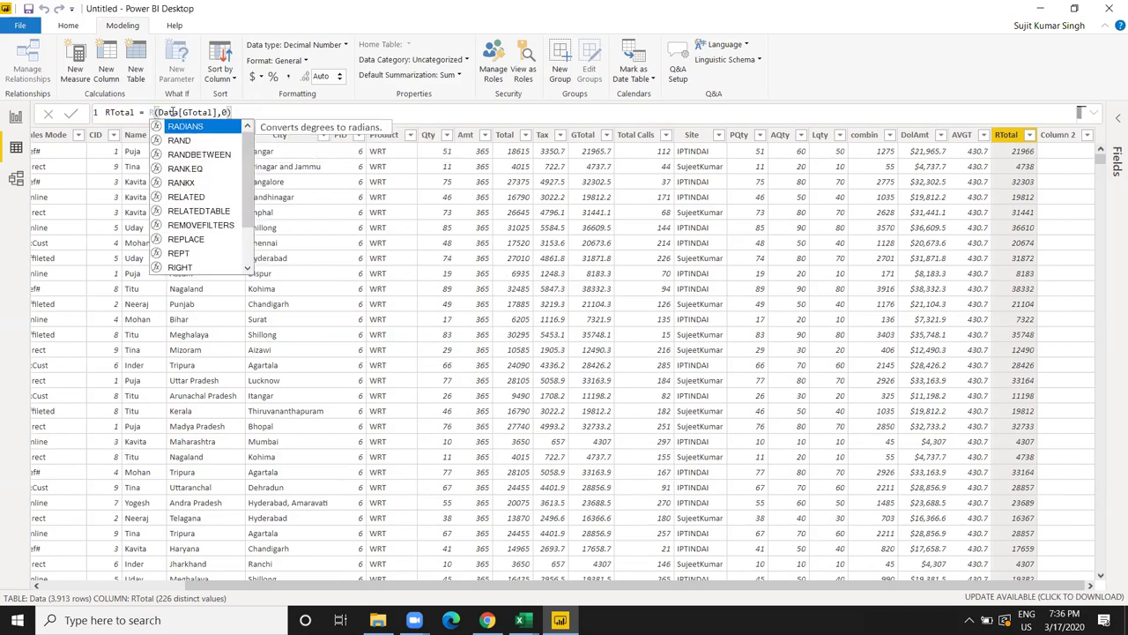
pyautogui.write('O')
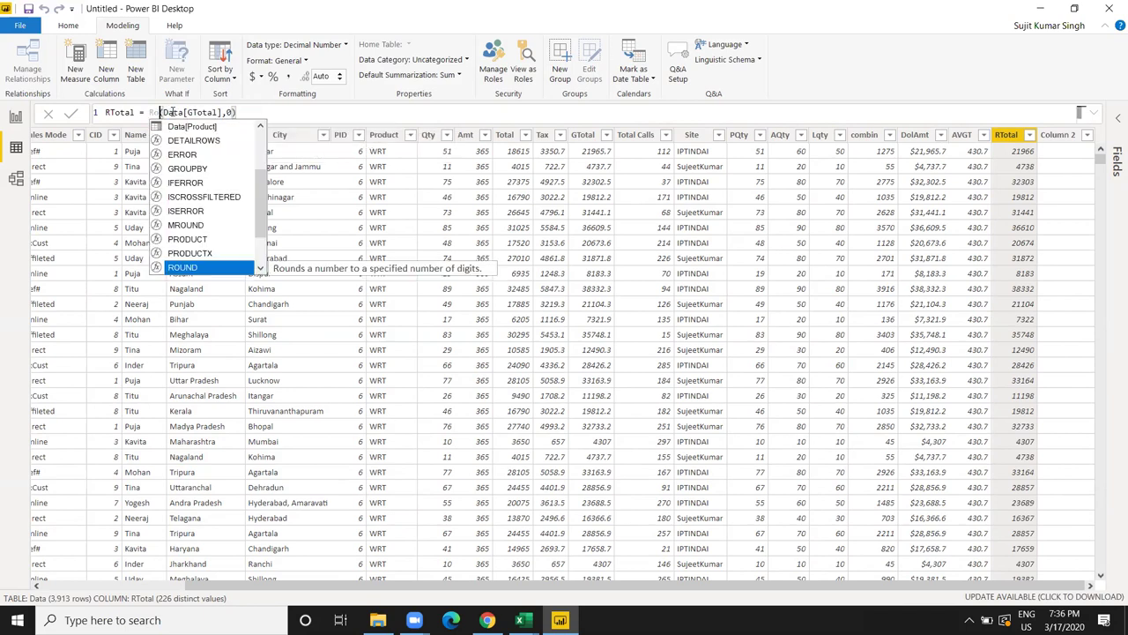
pyautogui.write('UND')
pyautogui.press('Down')
pyautogui.press('Tab')
pyautogui.press('Return')
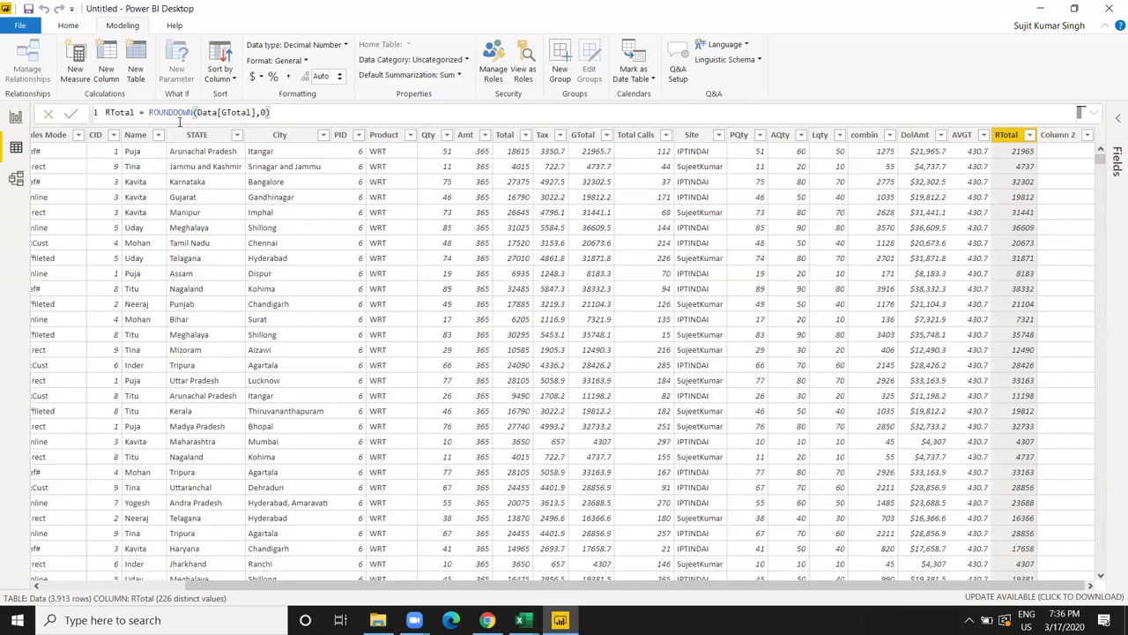
# - Replace ROUNDDOWN with ROUNDUP so RTotal rounds GTotal up to whole numbers
pyautogui.doubleClick(175, 112)
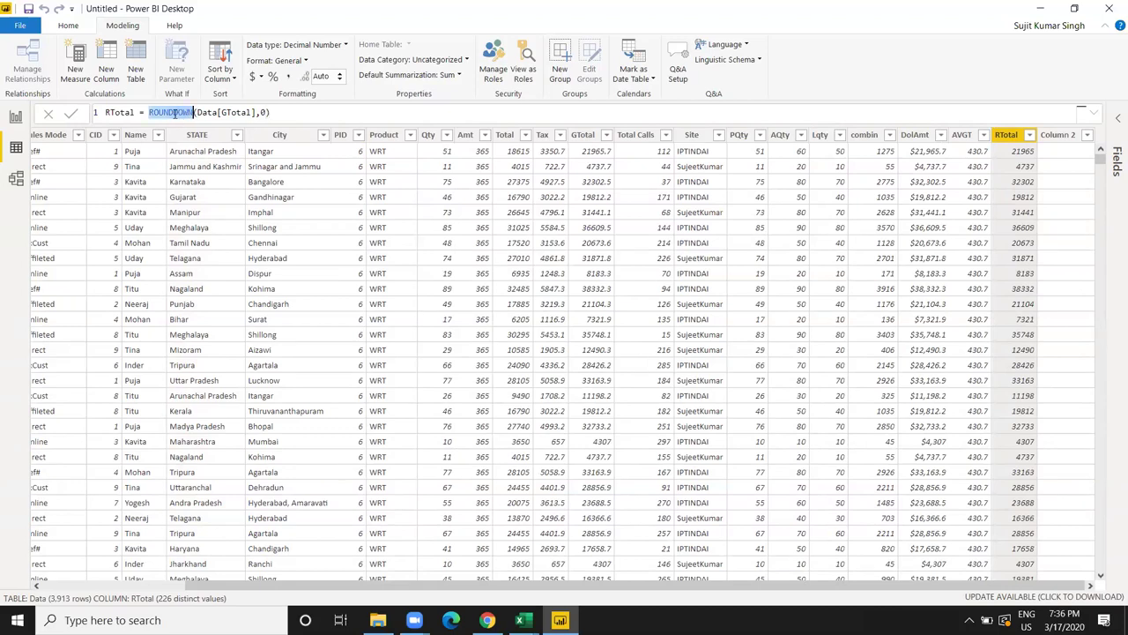
pyautogui.write('ro')
pyautogui.press('Down')
pyautogui.press('Down')
pyautogui.press('Tab')
pyautogui.press('Return')
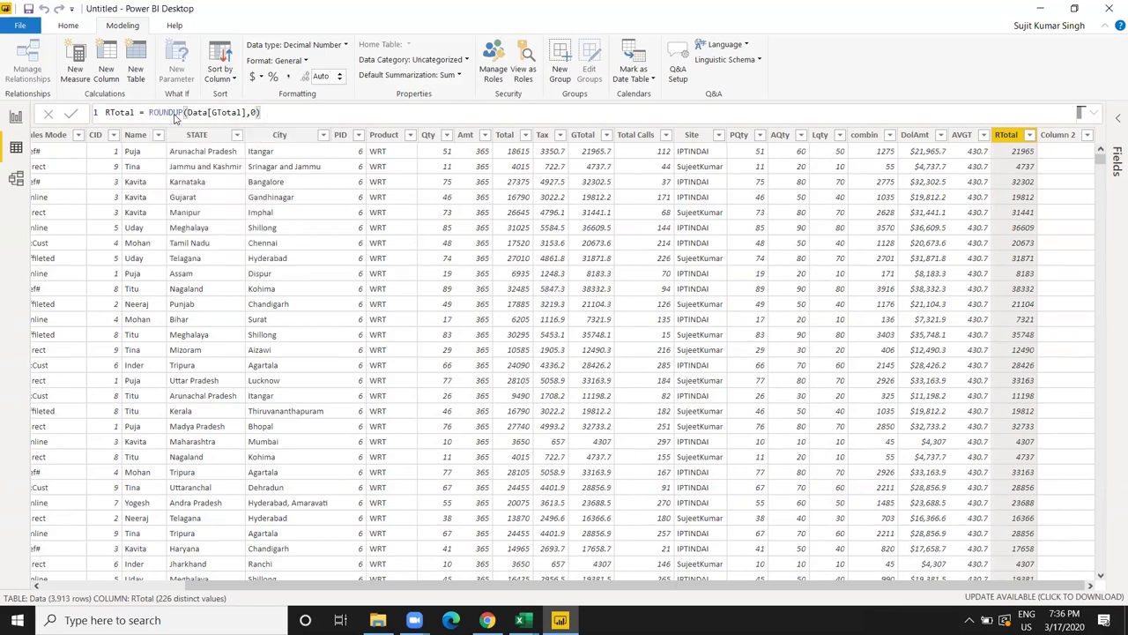